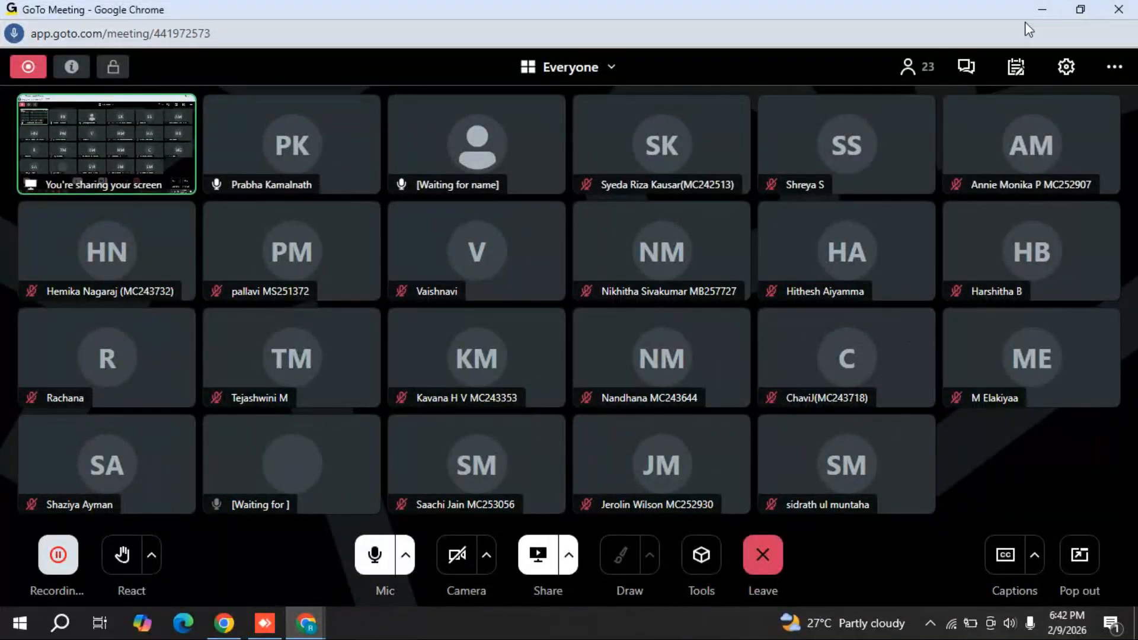
# - Minimize the GoTo Meeting and Chrome windows and dismiss the 'file not found' and 'I/O error 103' messages
pyautogui.click(1042, 10)
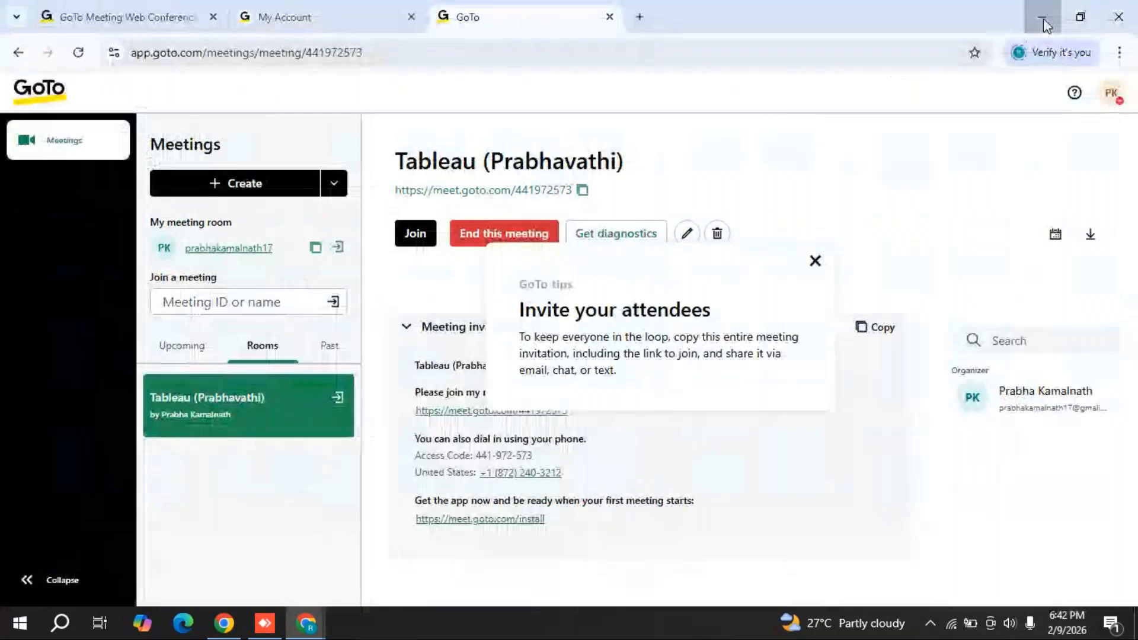
pyautogui.click(1042, 17)
pyautogui.click(655, 383)
pyautogui.click(612, 367)
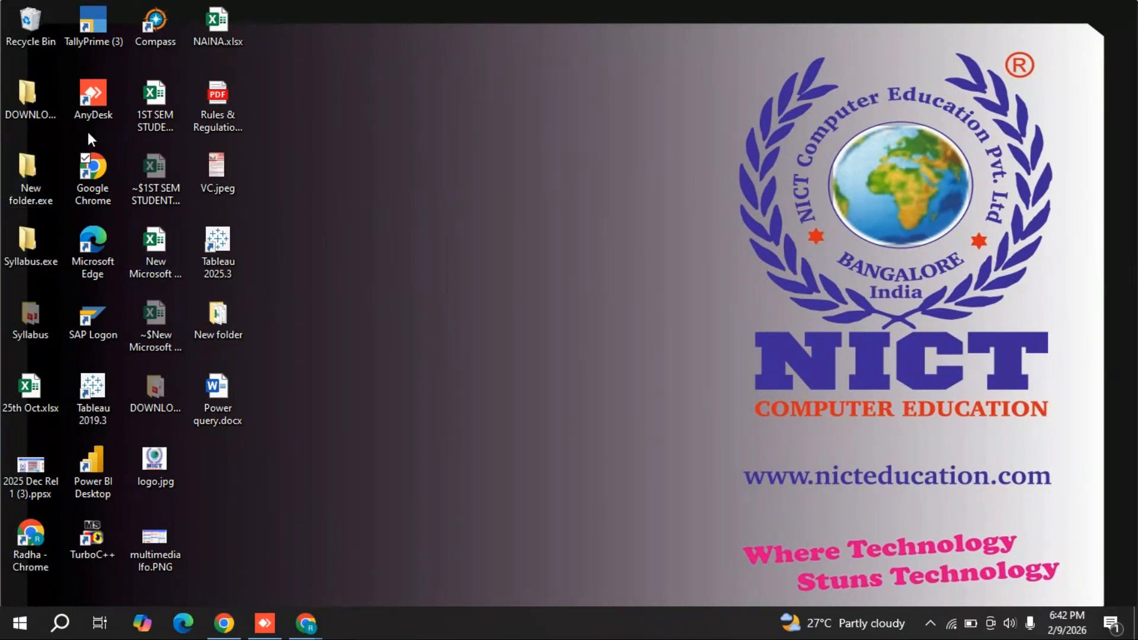
pyautogui.doubleClick(31, 166)
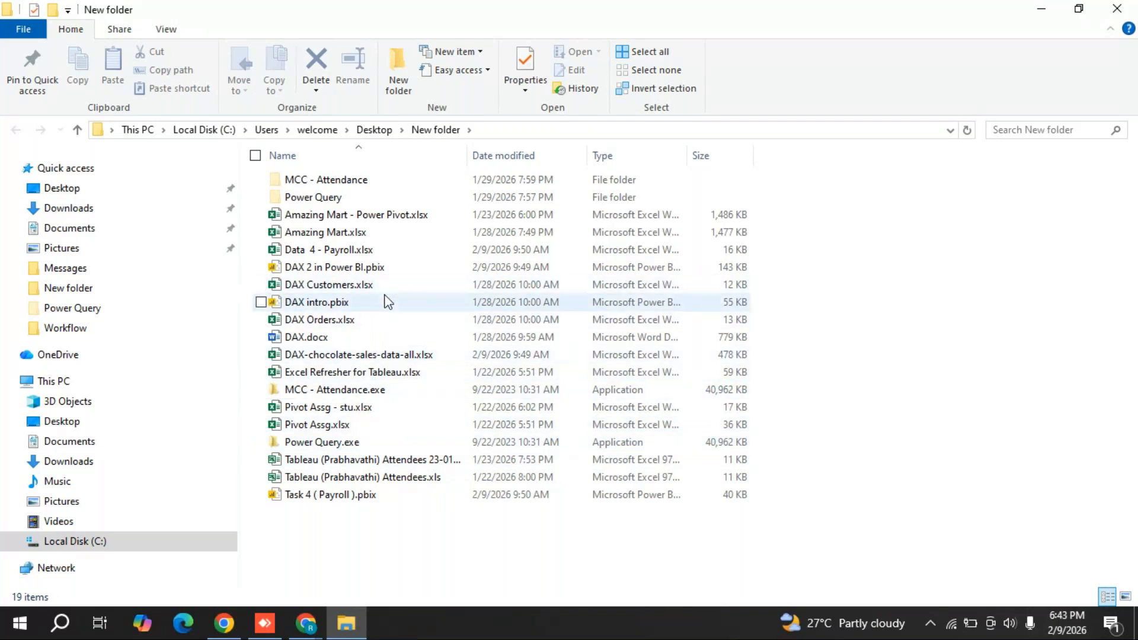
pyautogui.click(371, 131)
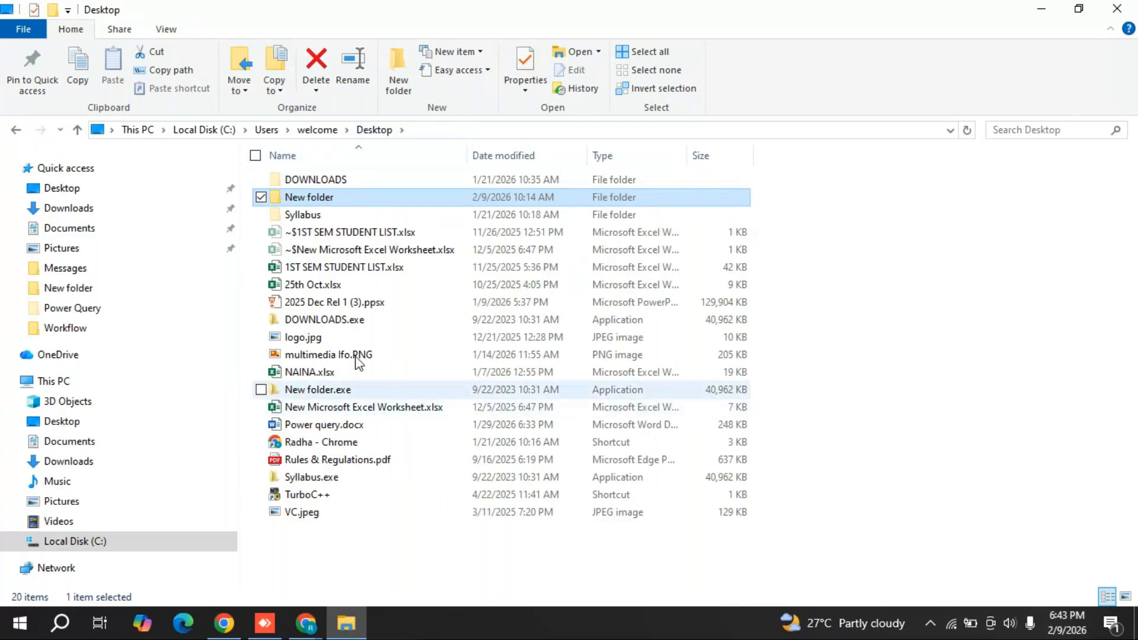
pyautogui.click(1118, 8)
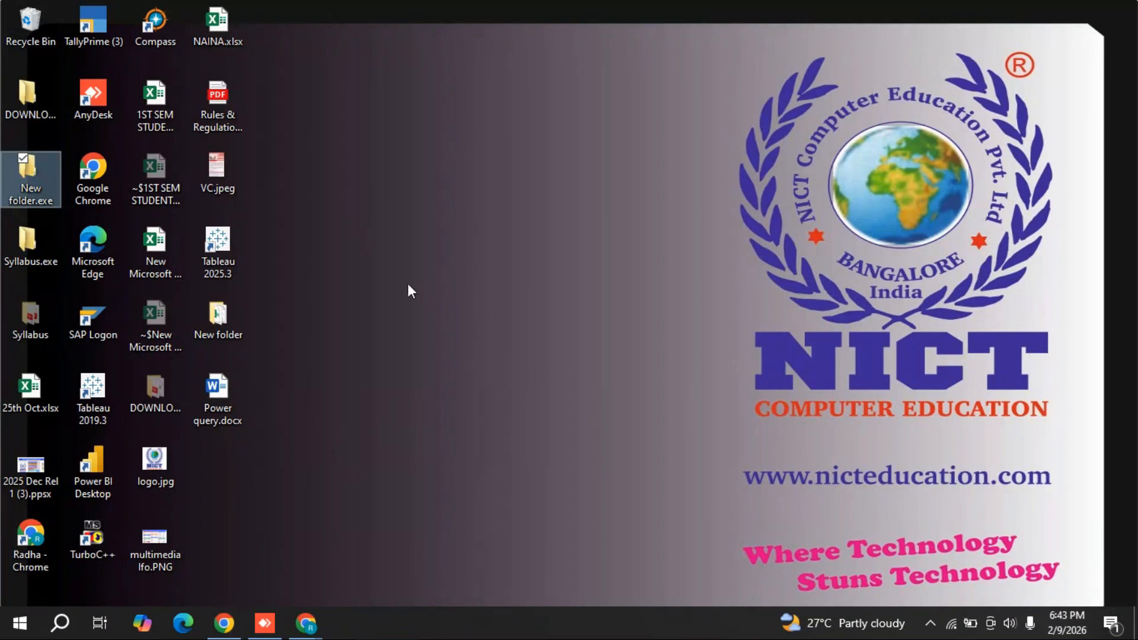
# - Search 'gmail login' from the Chrome Guest window's suggestions, then bring GoTo Meeting back to front
pyautogui.click(228, 624)
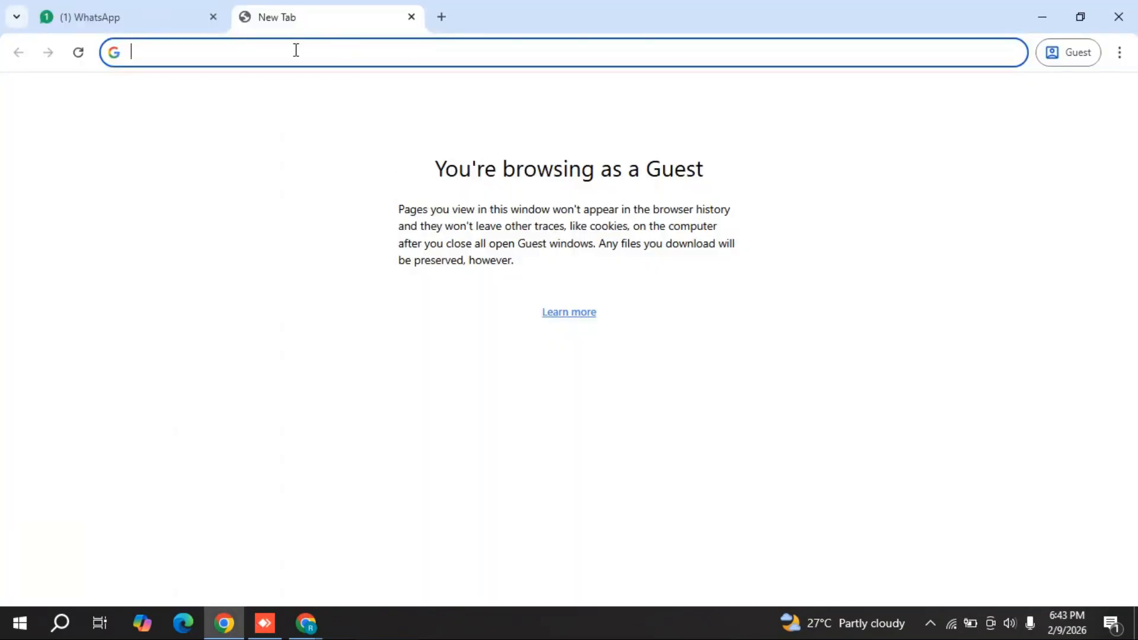
pyautogui.write('gmail')
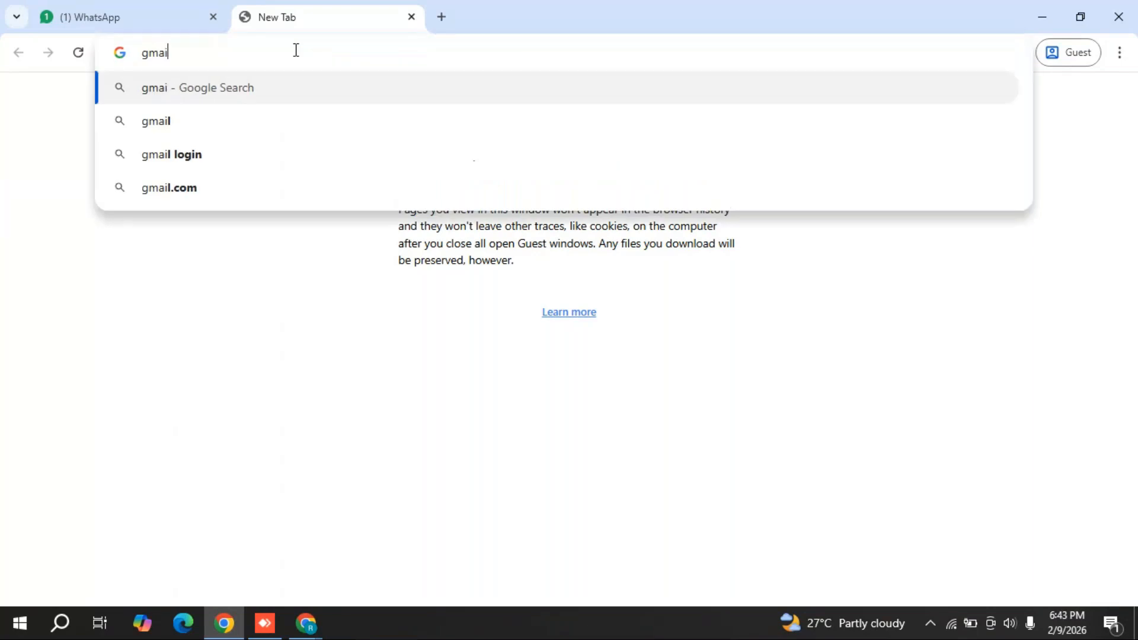
pyautogui.press('Down')
pyautogui.press('Down')
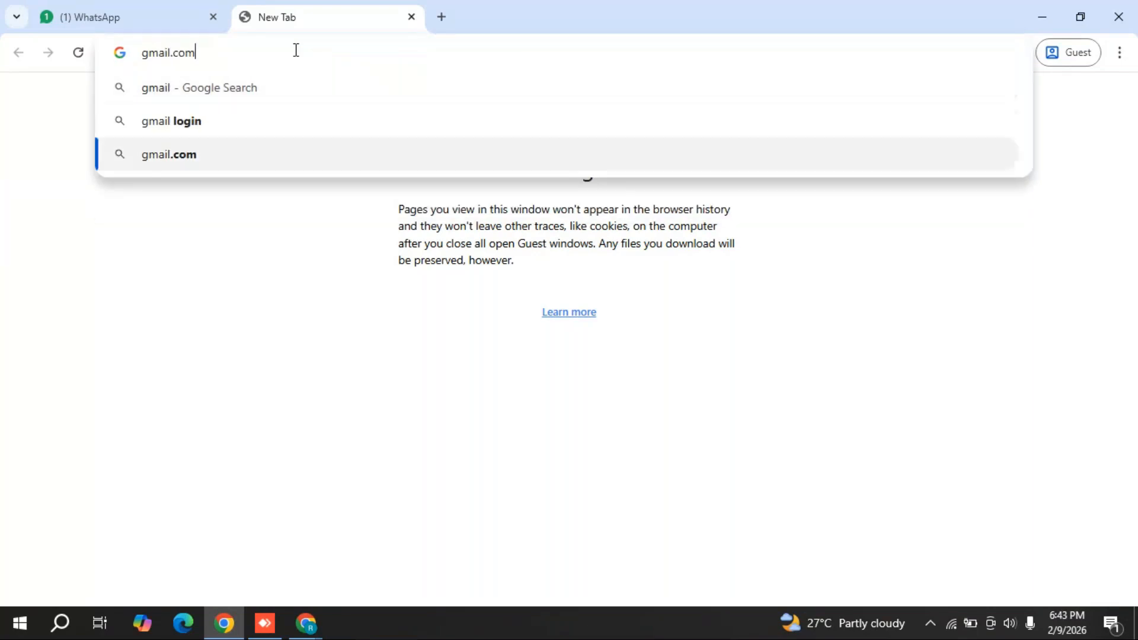
pyautogui.press('Up')
pyautogui.press('Return')
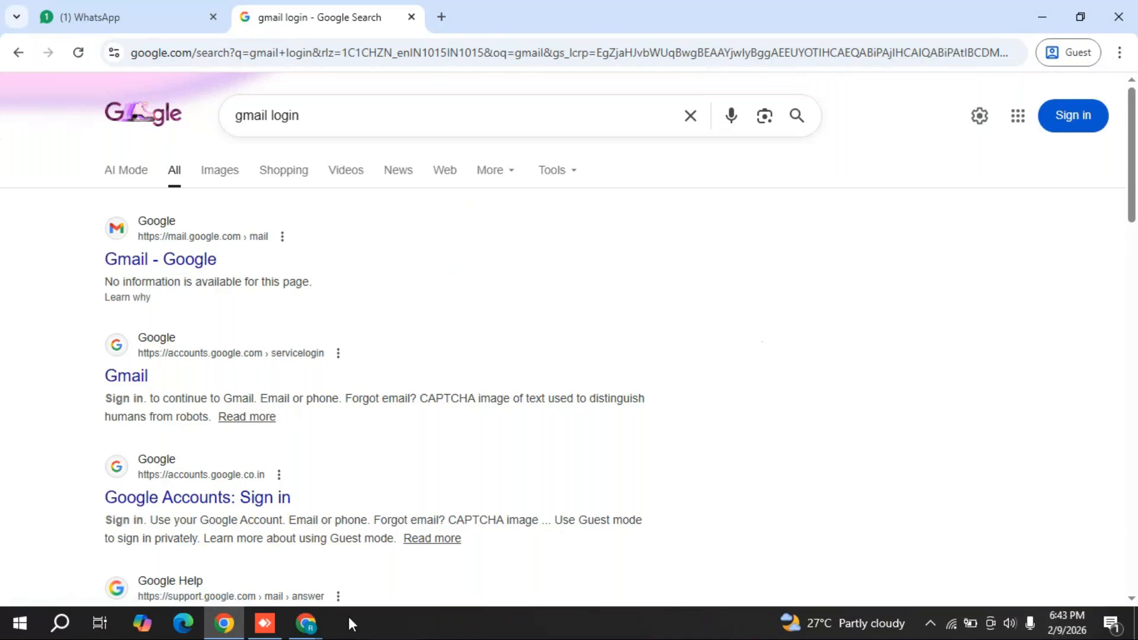
pyautogui.moveTo(305, 622)
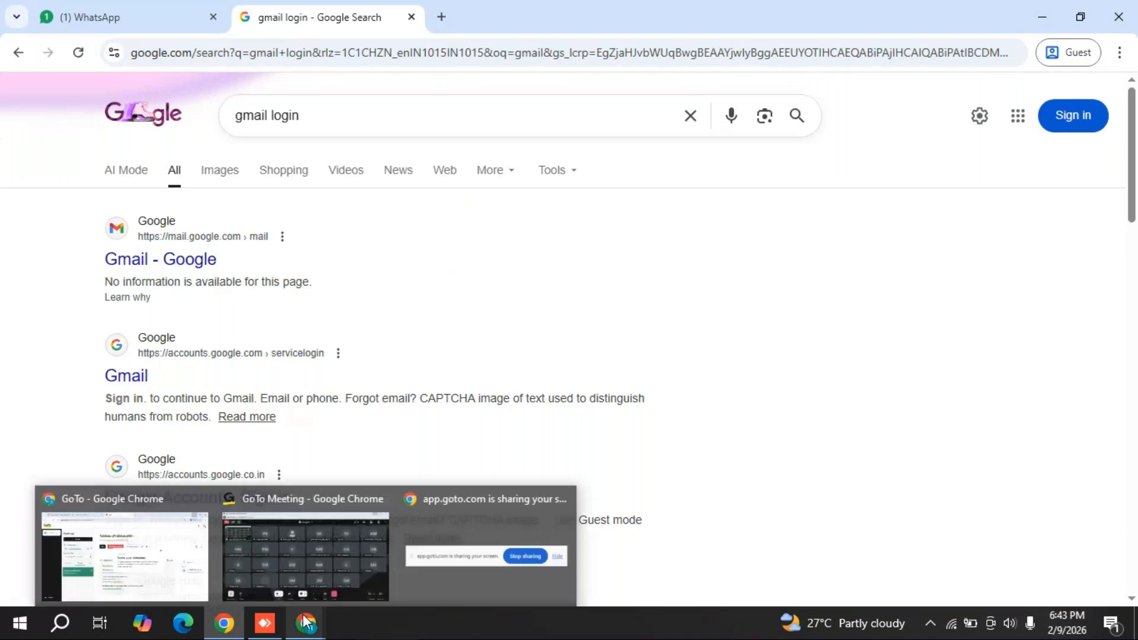
pyautogui.click(339, 499)
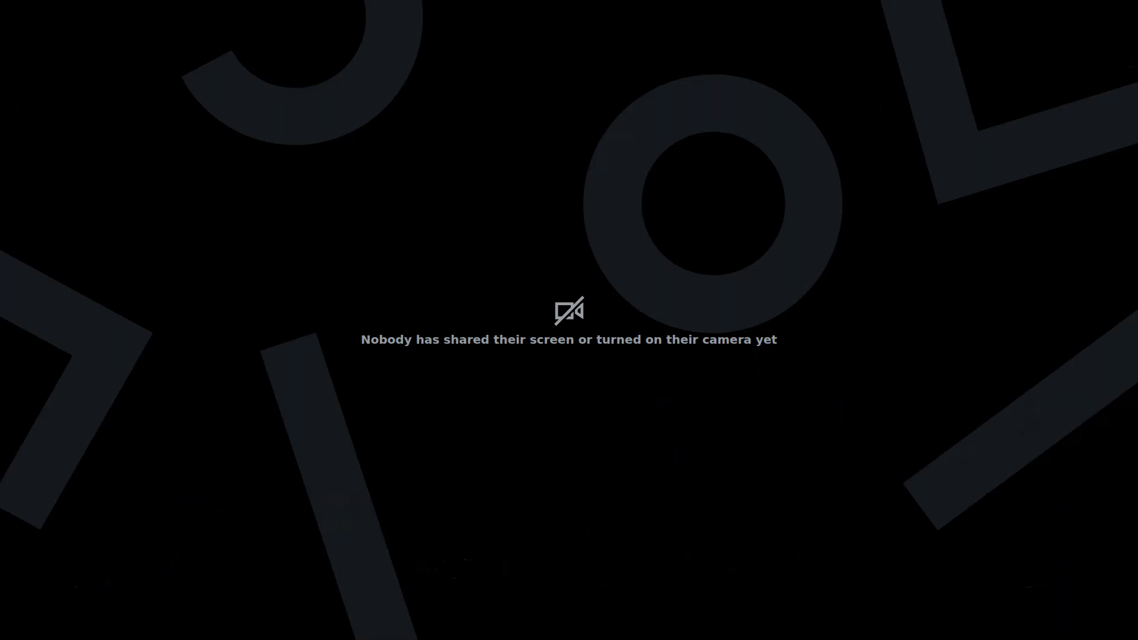
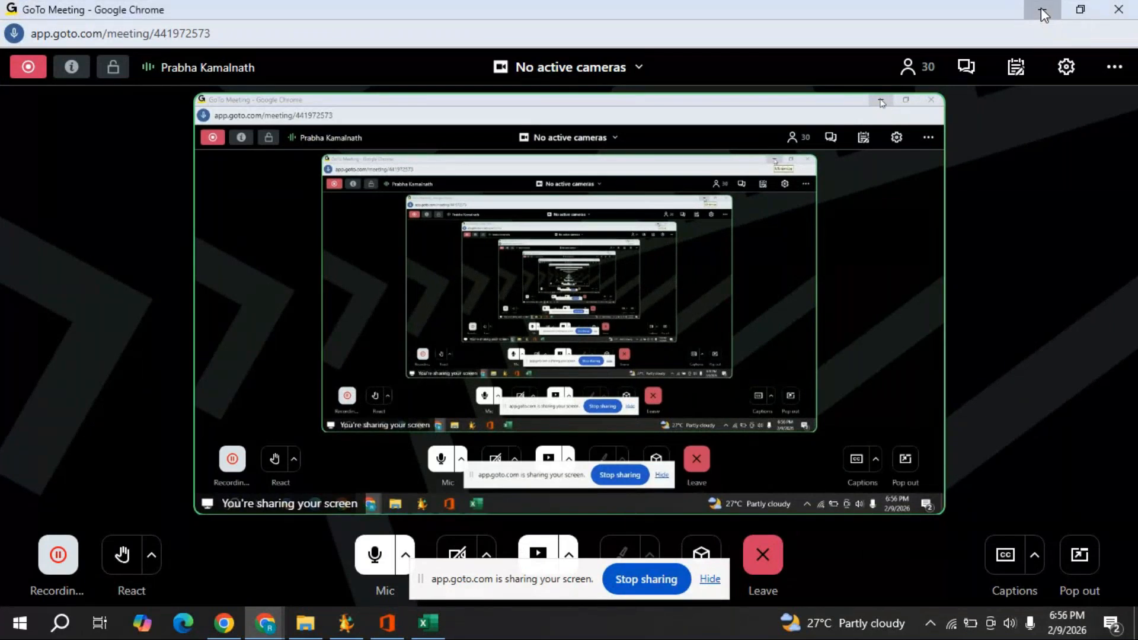
# - Minimize the meeting and Office install windows, close the blank Excel workbook and KMS Tools, then open File Explorer
pyautogui.click(1041, 9)
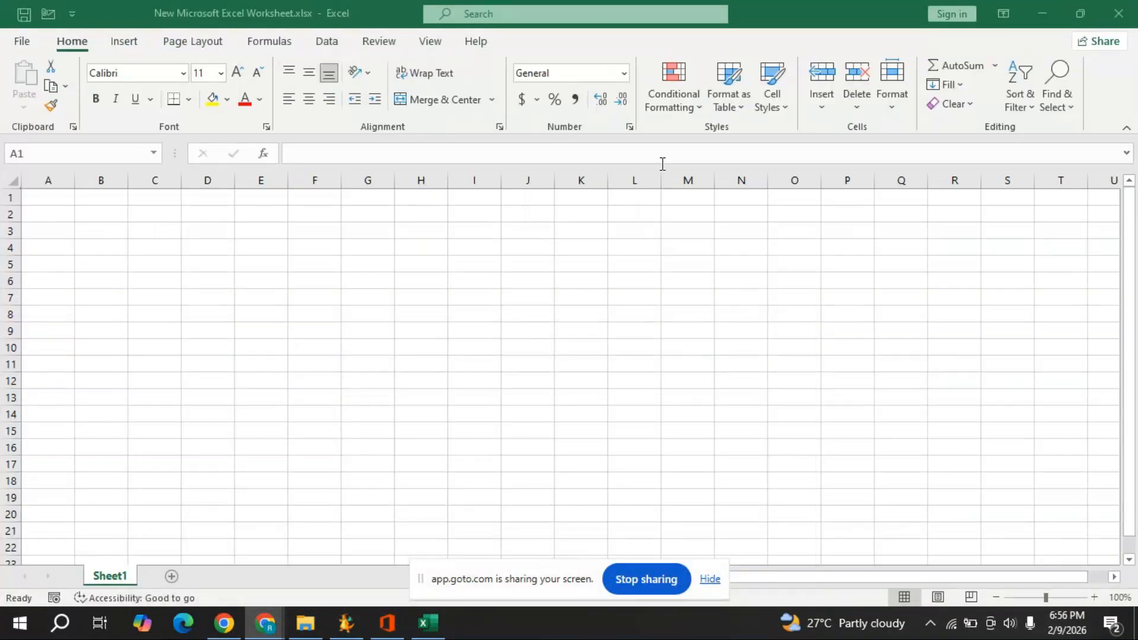
pyautogui.click(1120, 14)
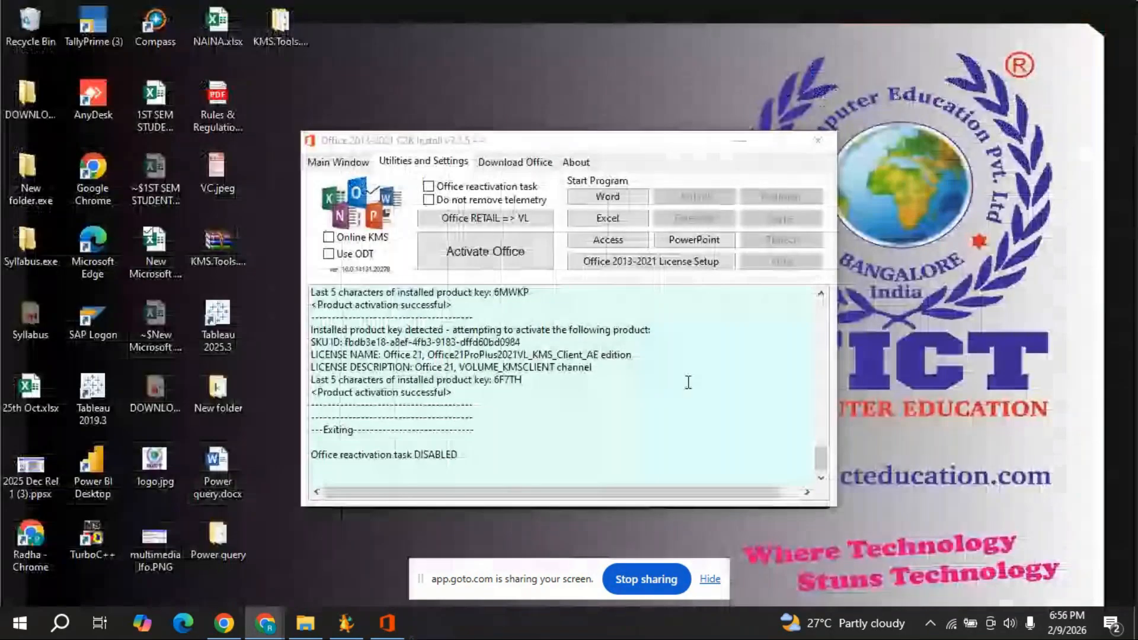
pyautogui.click(744, 145)
pyautogui.click(710, 579)
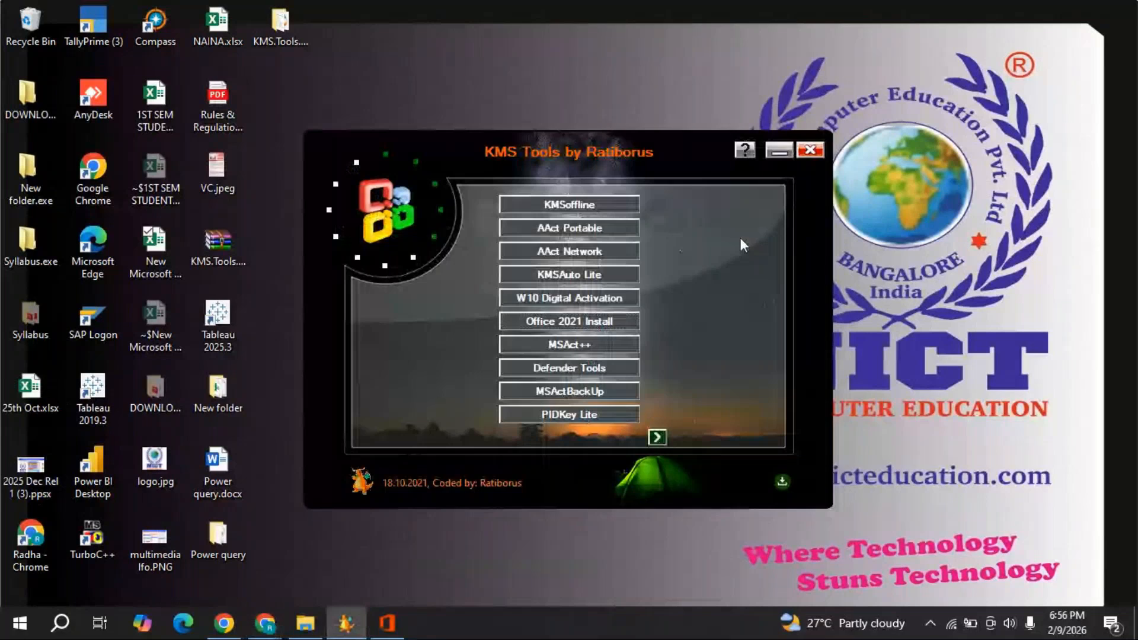
pyautogui.click(811, 150)
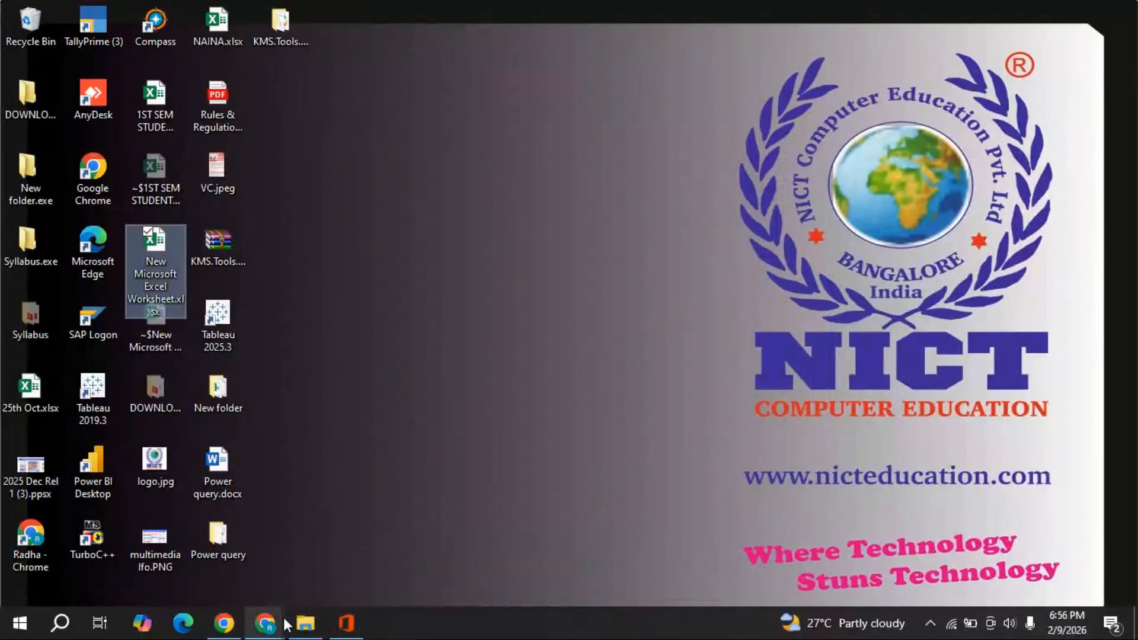
pyautogui.click(308, 620)
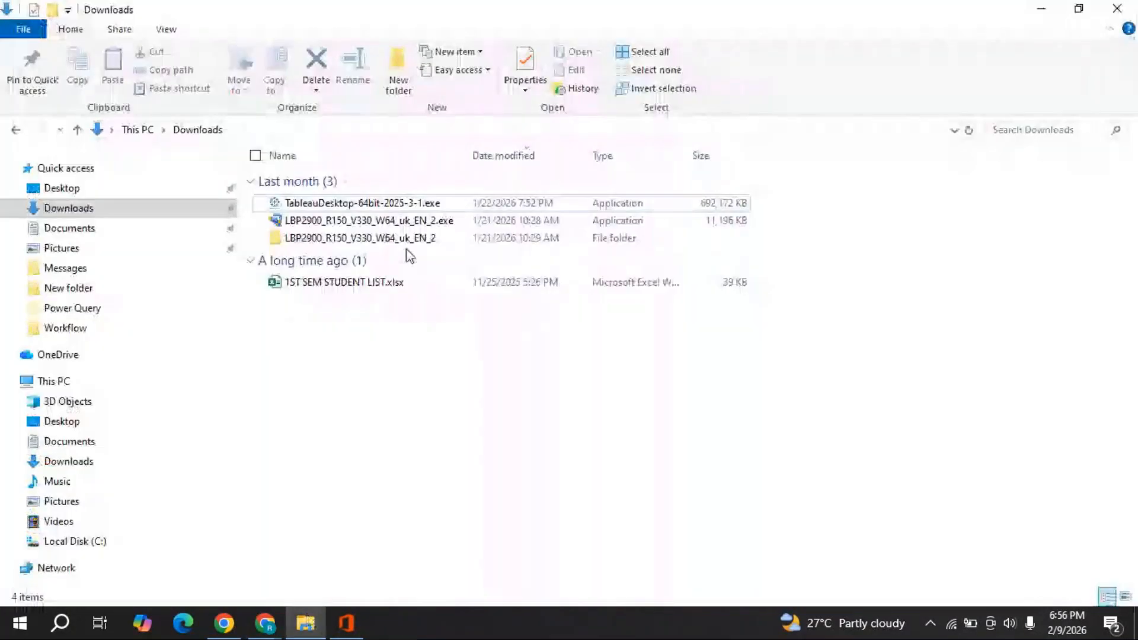
# - Look through the Power query folder's sales and students subfolders, then open New Microsoft Excel Worksheet.xlsx
pyautogui.click(66, 189)
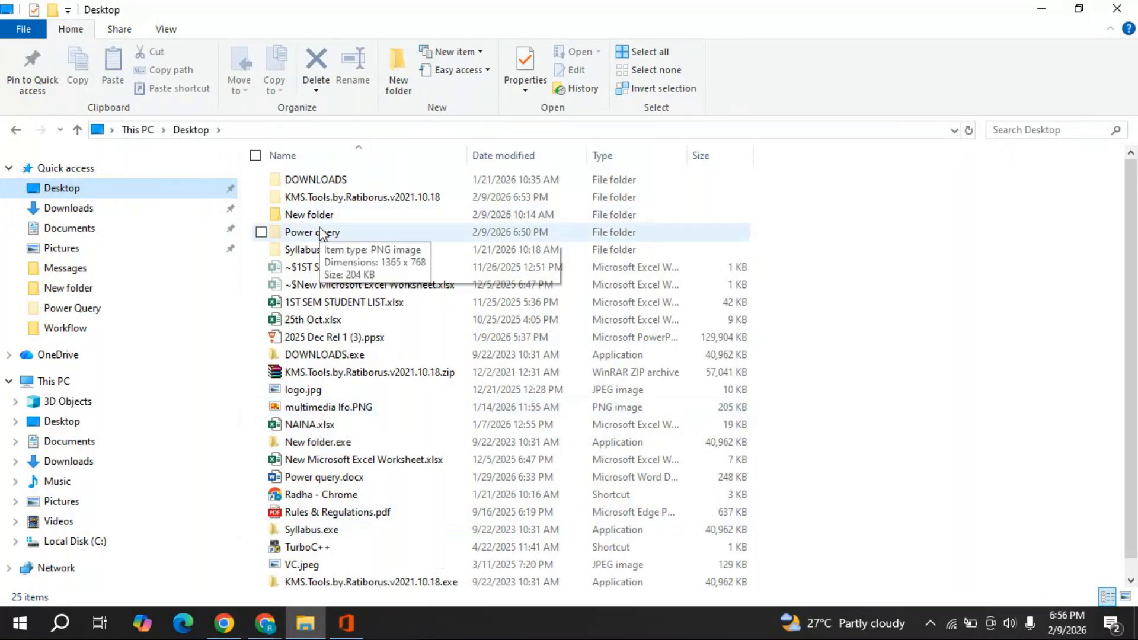
pyautogui.click(1107, 11)
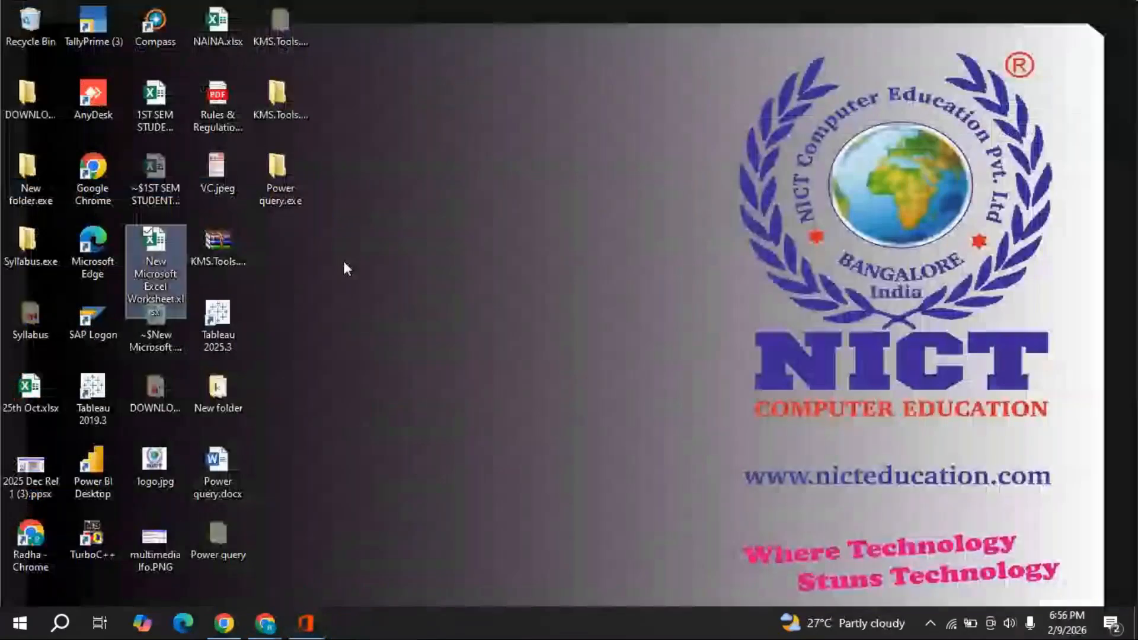
pyautogui.click(276, 183)
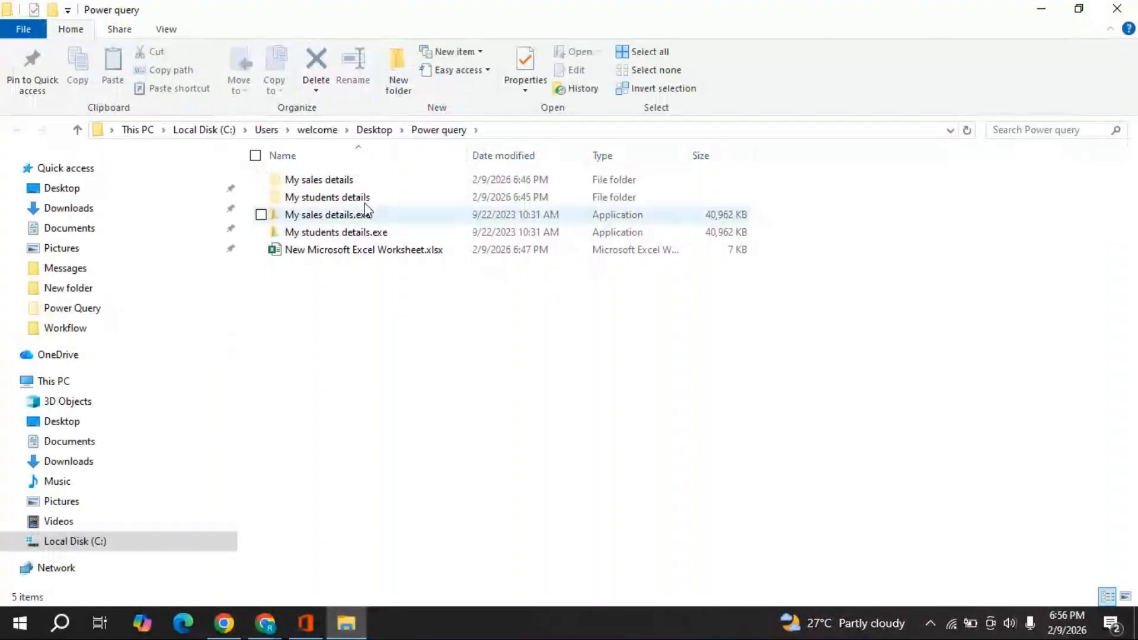
pyautogui.doubleClick(328, 185)
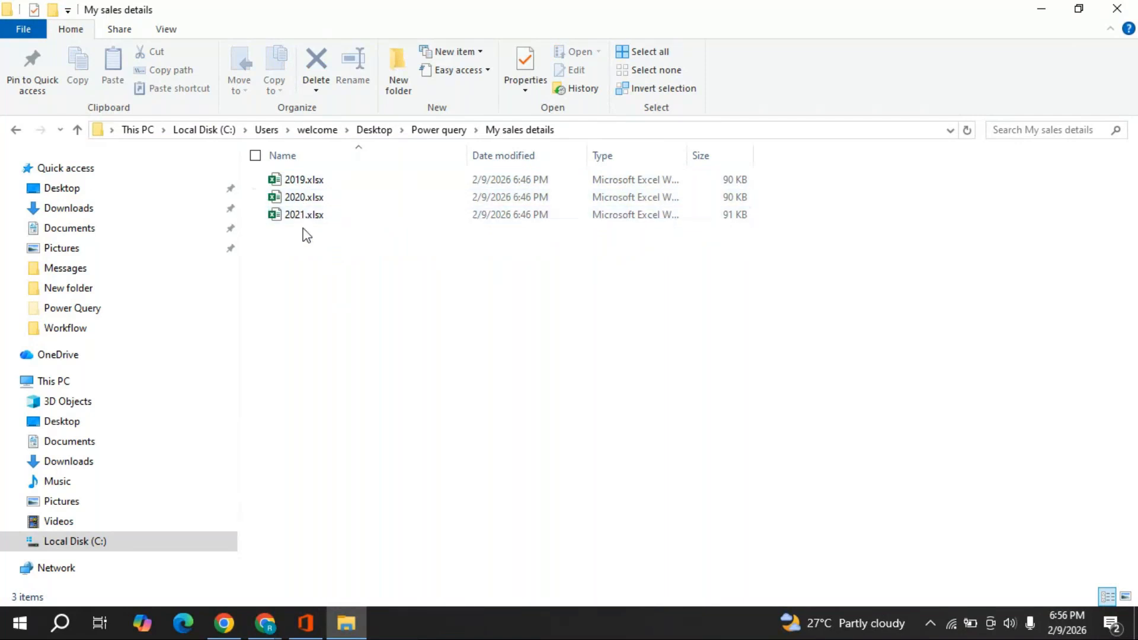
pyautogui.click(433, 131)
pyautogui.doubleClick(308, 197)
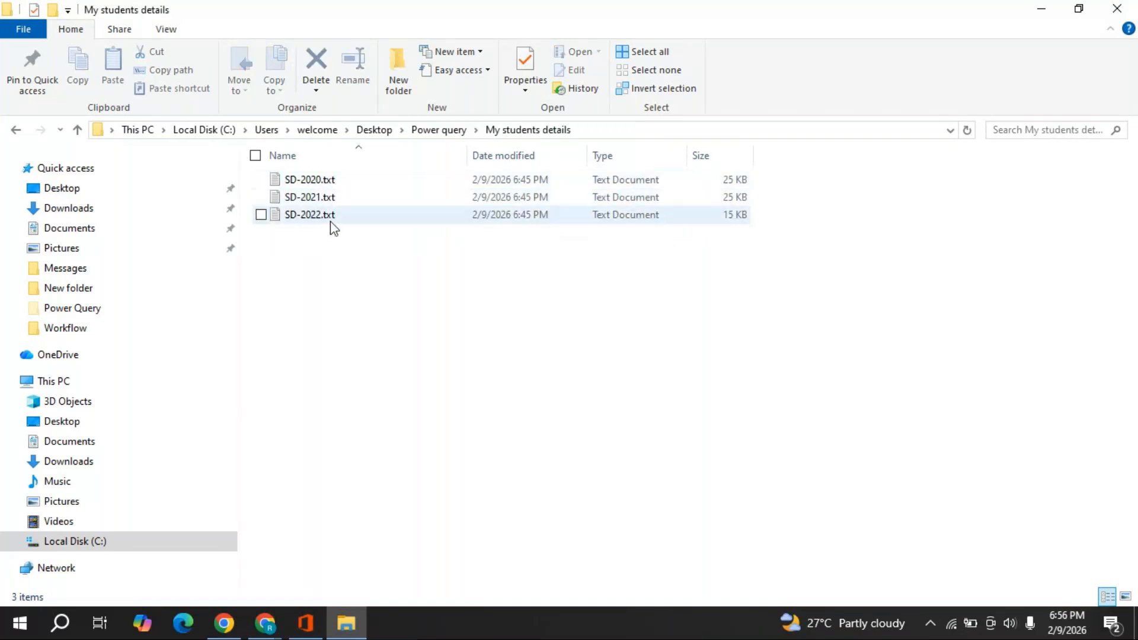
pyautogui.click(438, 132)
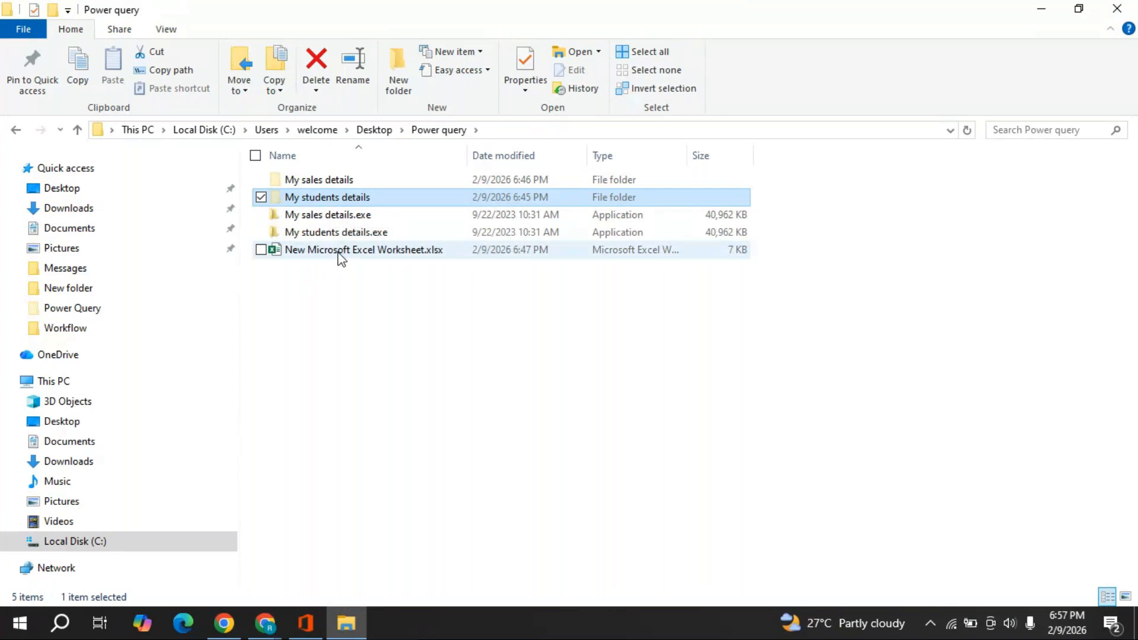
pyautogui.click(318, 275)
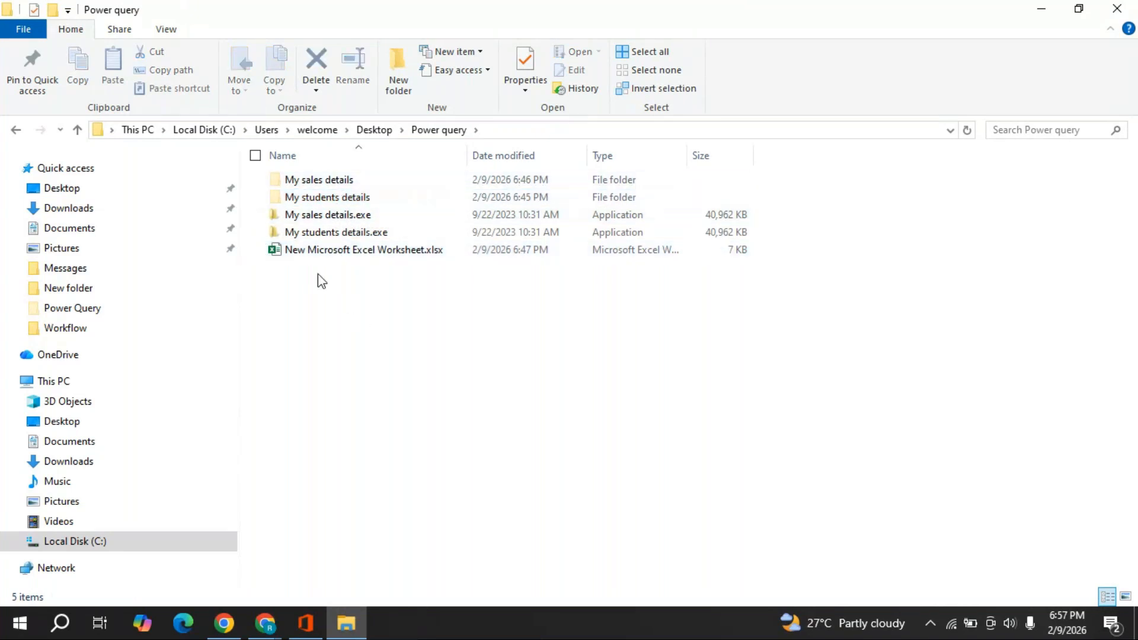
pyautogui.click(341, 255)
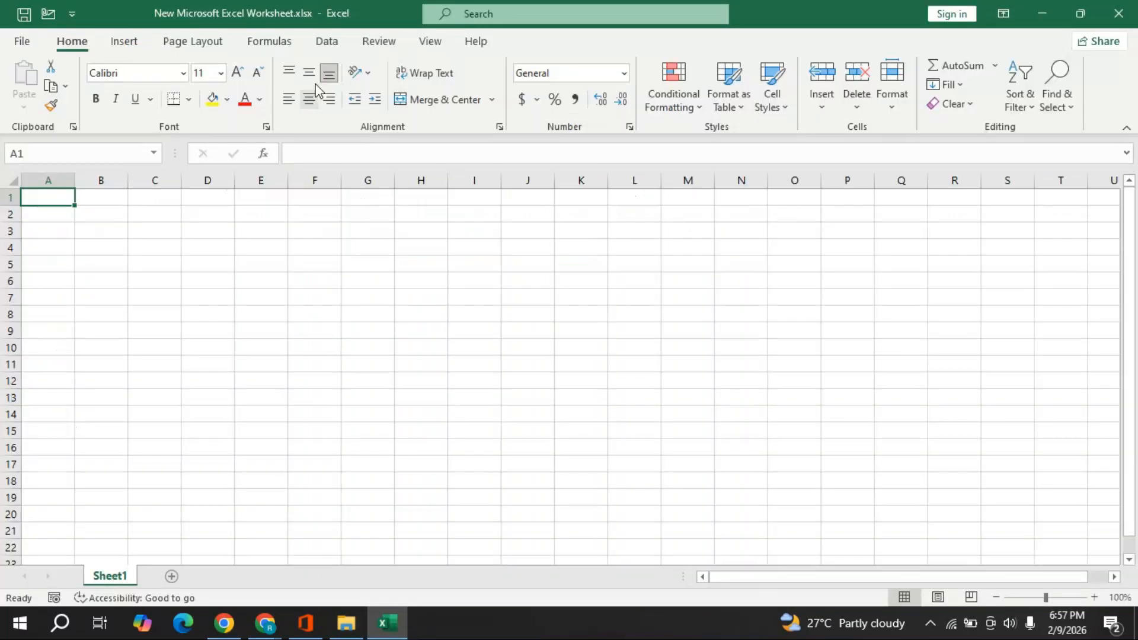
# - Choose Data > Get Data > From File > From Folder and browse to the Desktop
pyautogui.click(325, 46)
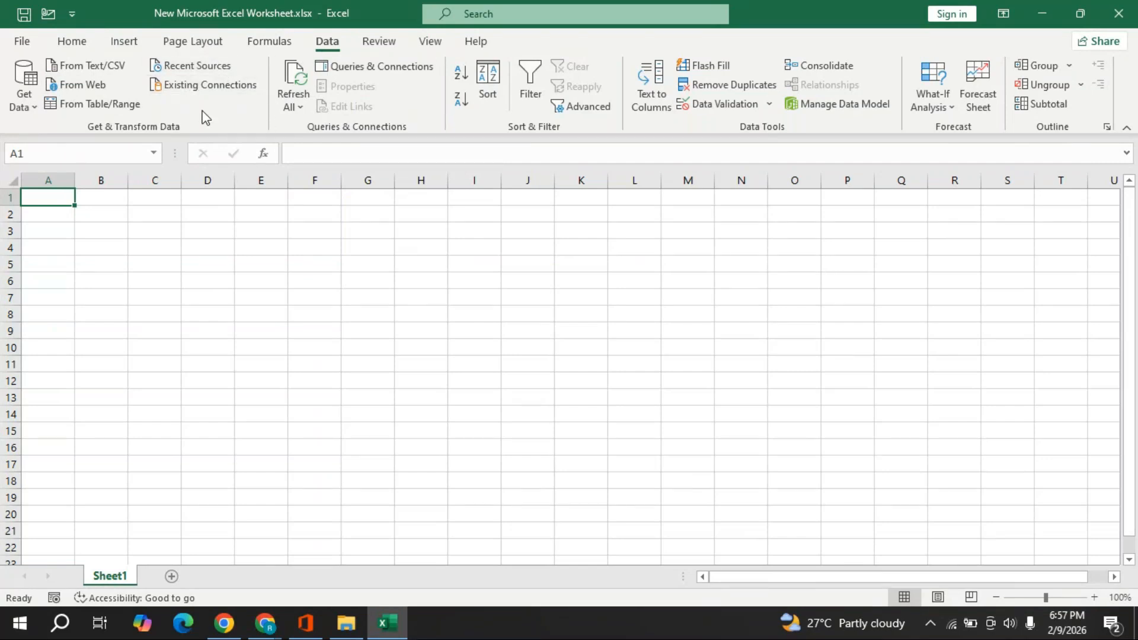
pyautogui.click(33, 109)
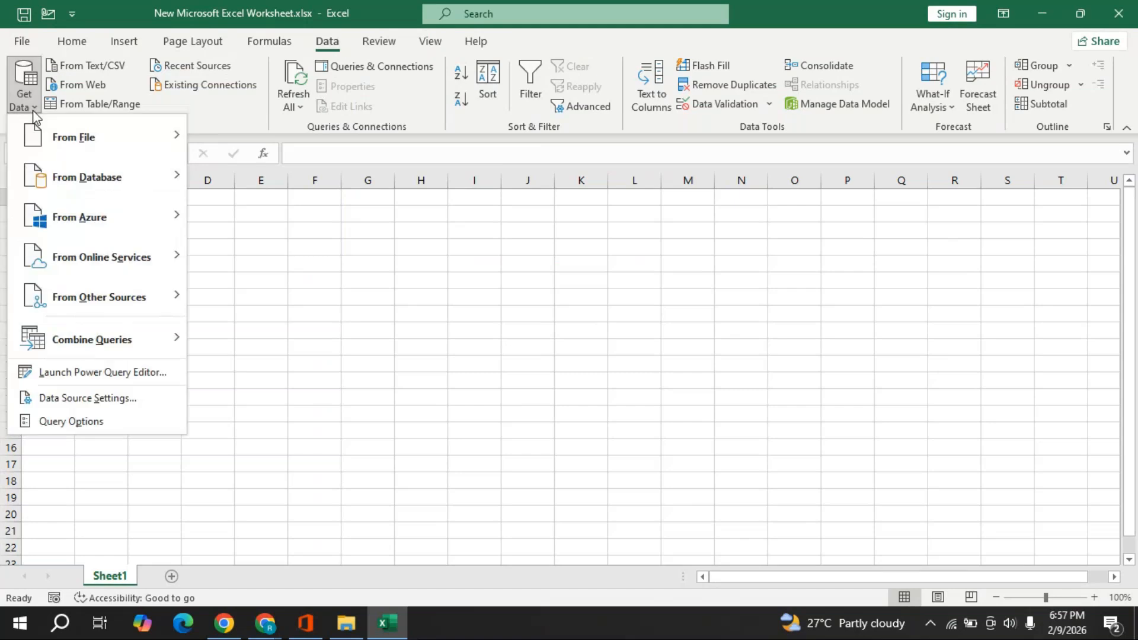
pyautogui.moveTo(109, 152)
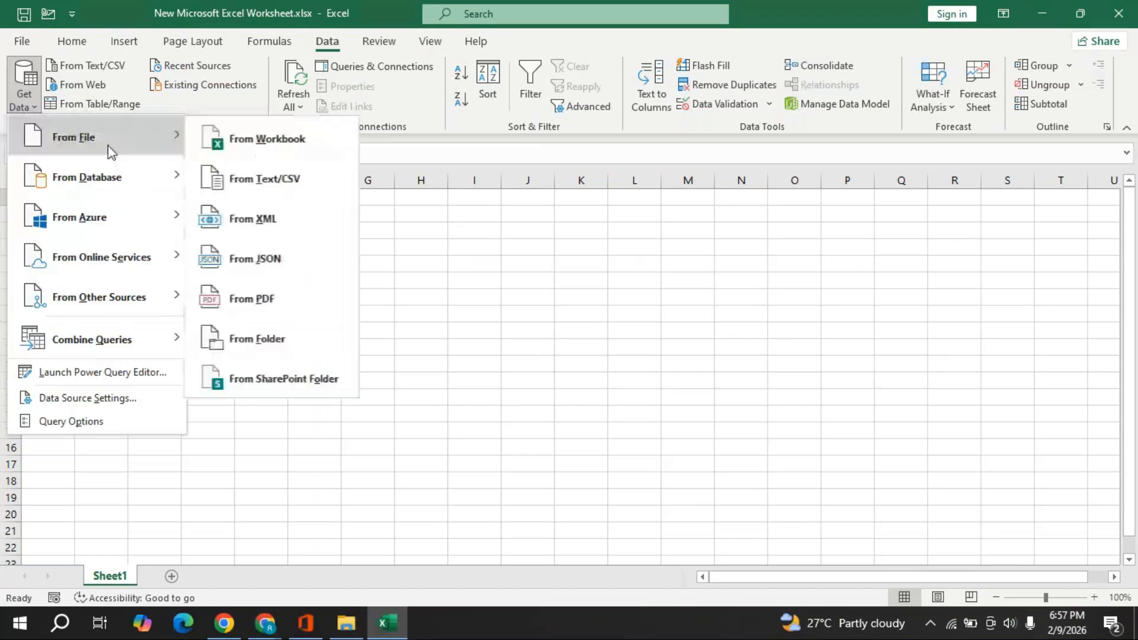
pyautogui.click(267, 139)
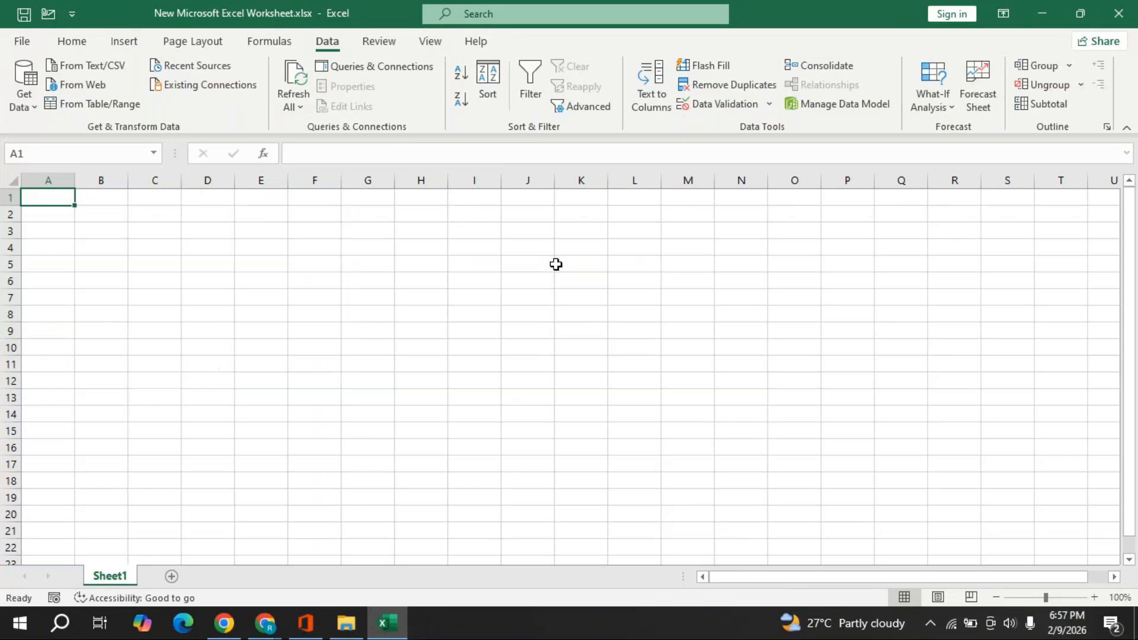
pyautogui.click(68, 190)
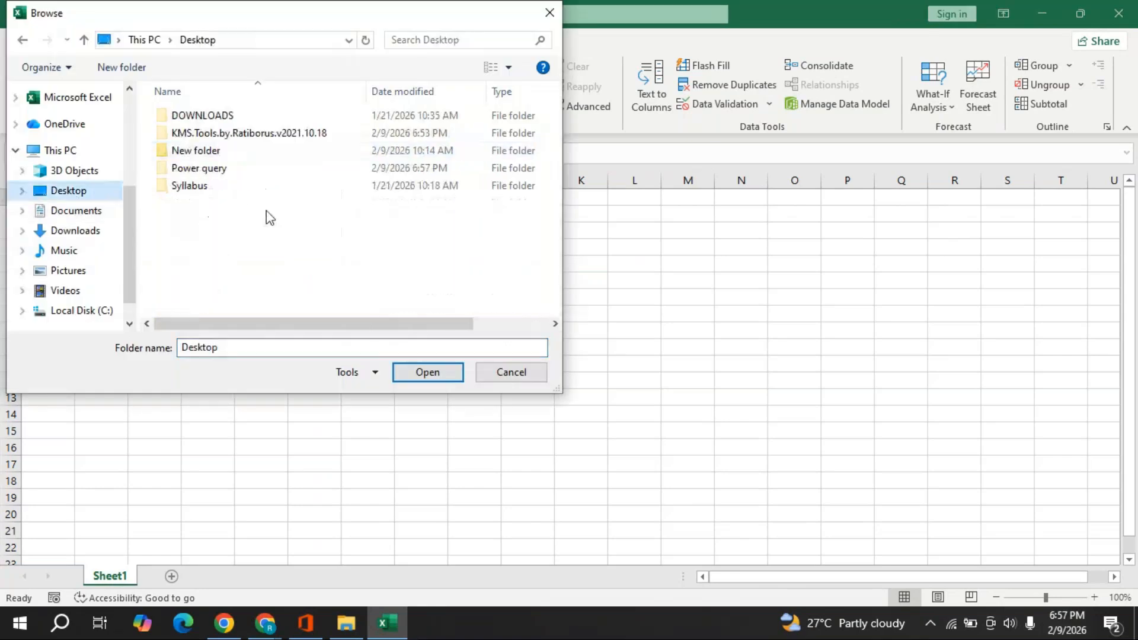
# - Set Power query > My sales details as the source folder and review the Load and Combine options
pyautogui.doubleClick(225, 172)
pyautogui.click(227, 117)
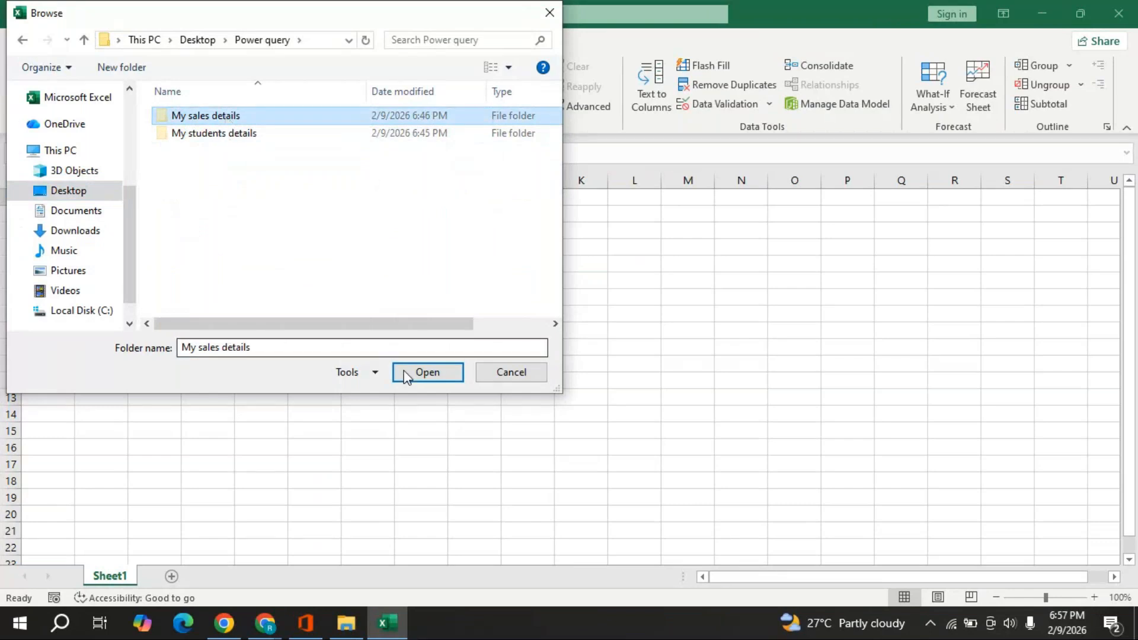
pyautogui.click(424, 374)
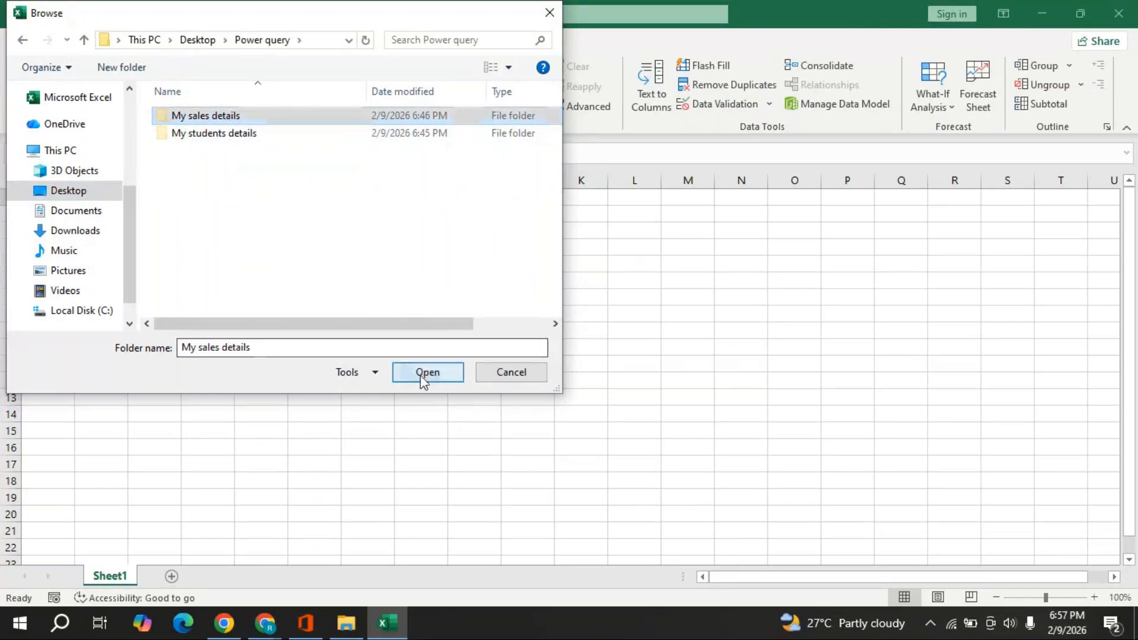
pyautogui.click(422, 373)
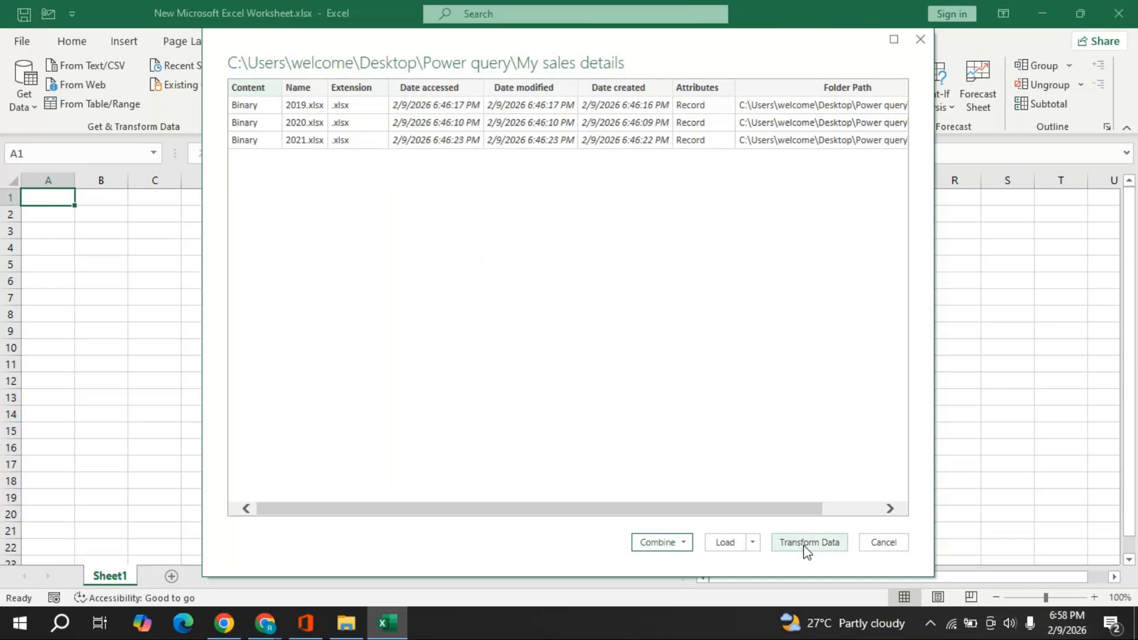
pyautogui.click(750, 540)
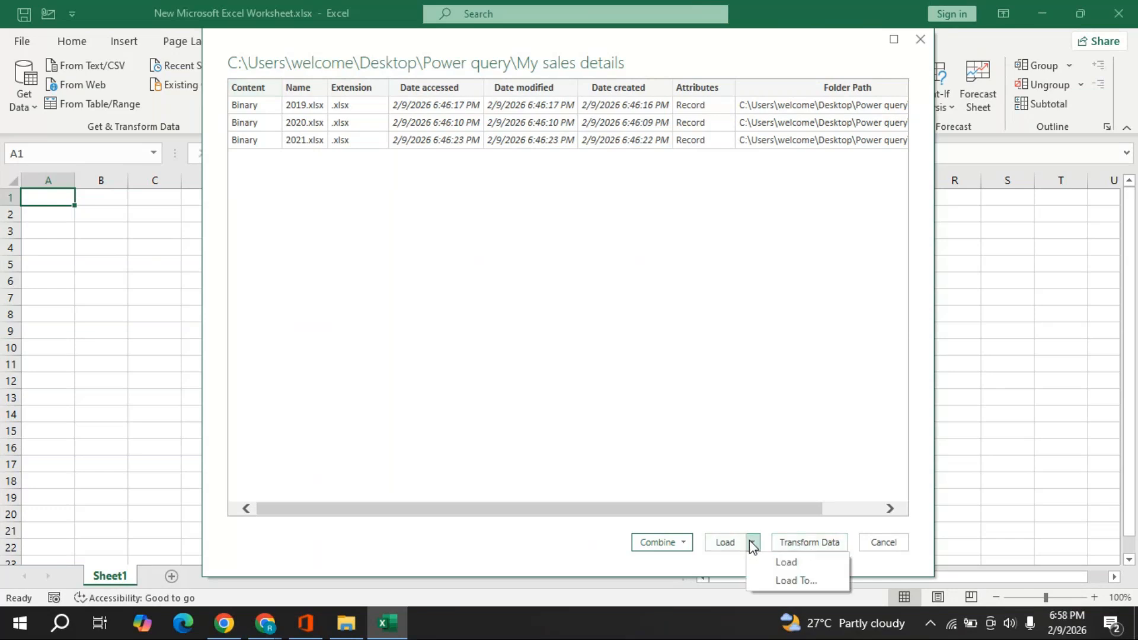
pyautogui.click(683, 543)
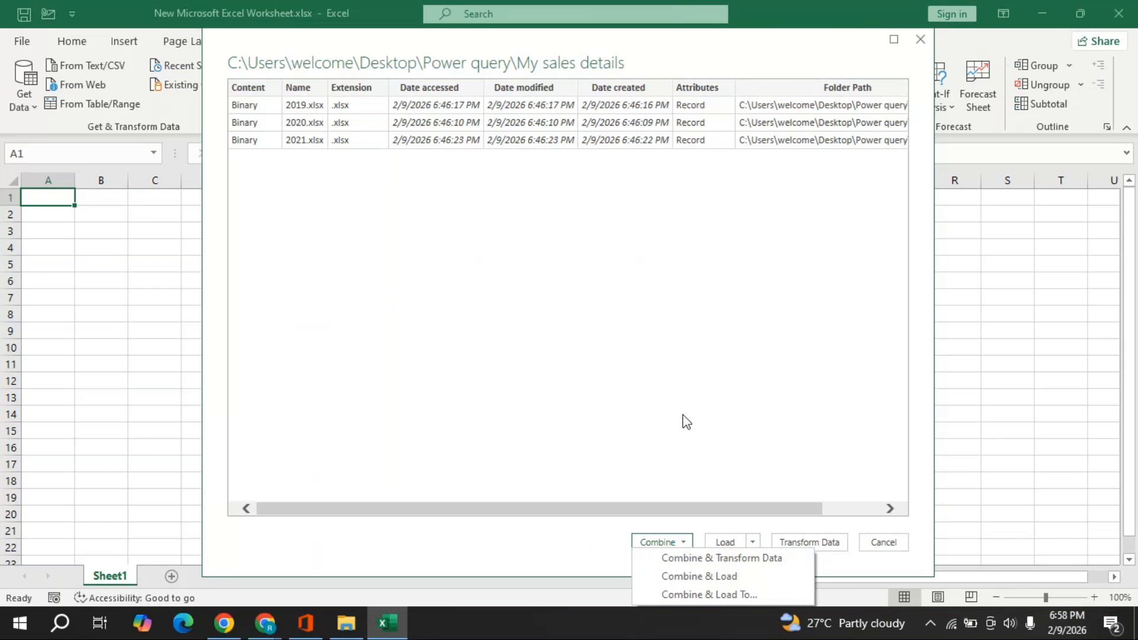
# - Combine the 2019, 2020 and 2021 workbooks using the first file's Sales Report table as the sample
pyautogui.click(713, 559)
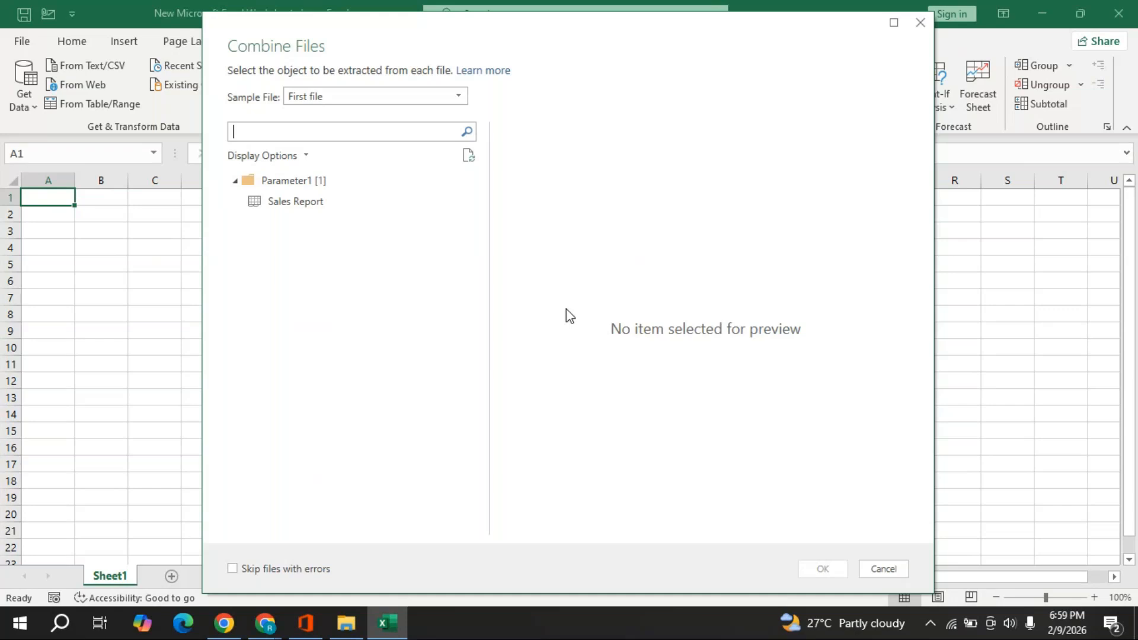
pyautogui.click(463, 100)
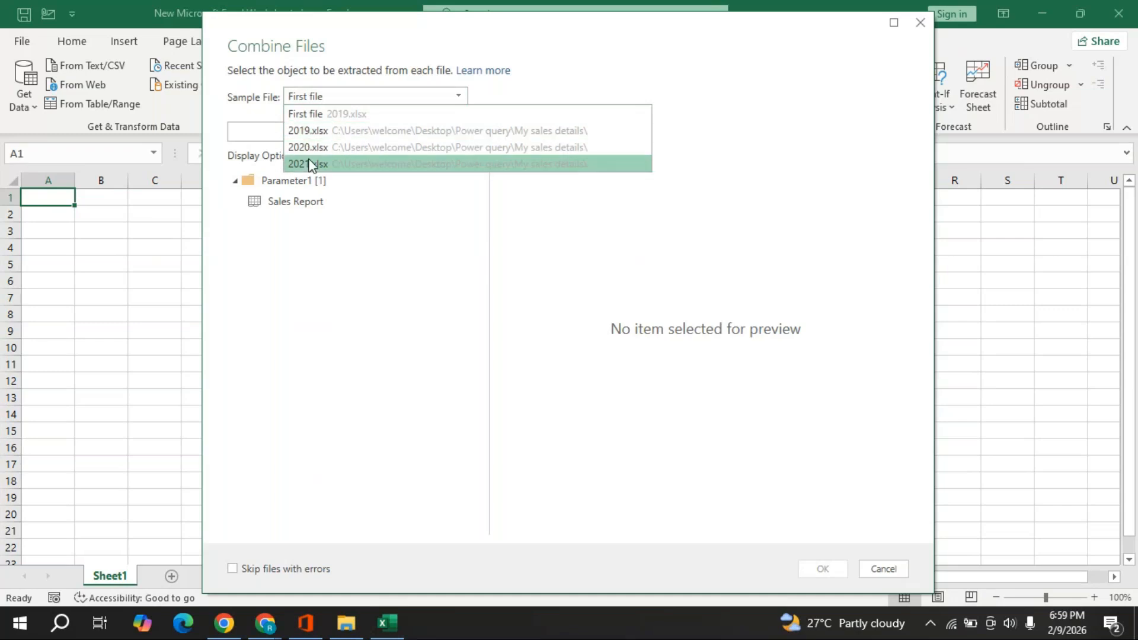
pyautogui.click(318, 116)
pyautogui.click(303, 207)
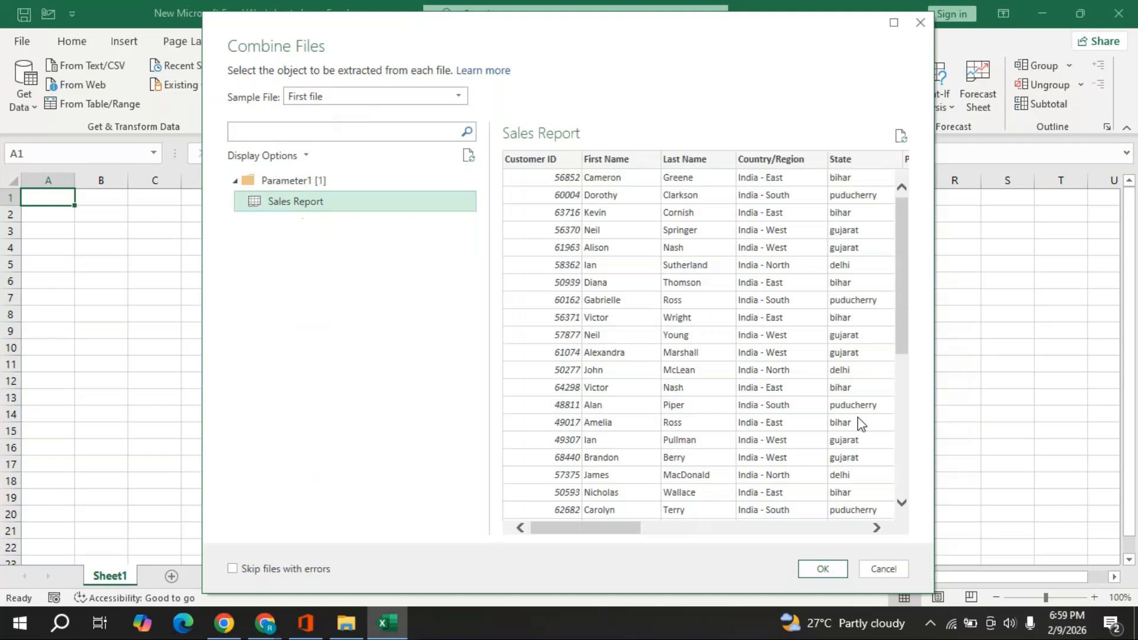
pyautogui.click(822, 569)
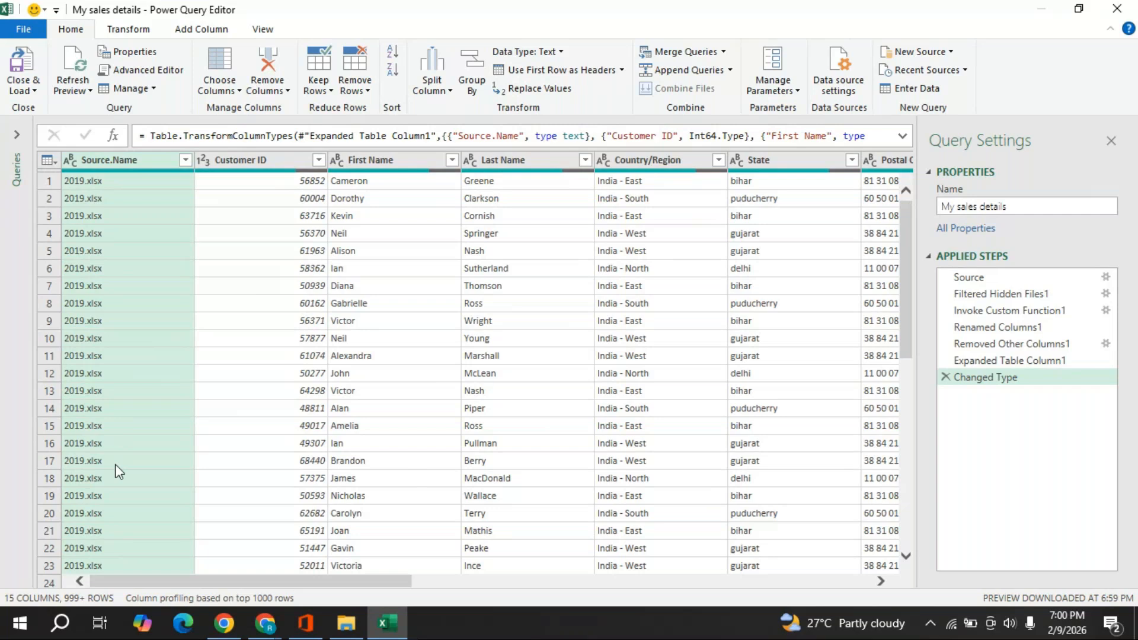
# - Delete the Source.Name column, sort Customer ID ascending and uncheck (null) Customer IDs
pyautogui.rightClick(119, 171)
pyautogui.click(159, 196)
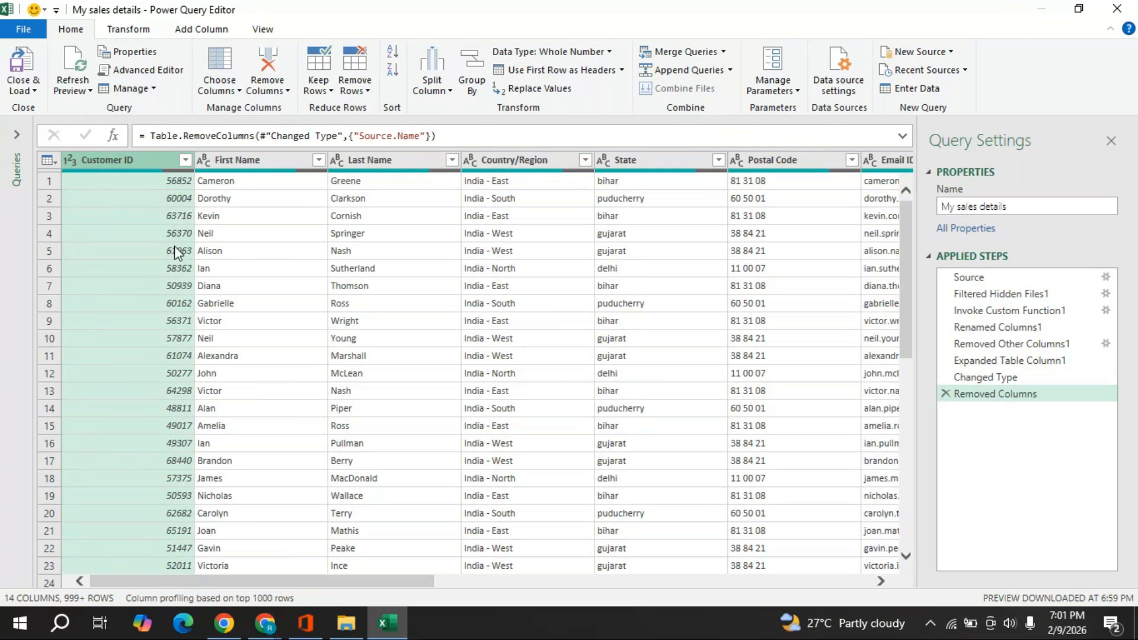
pyautogui.click(184, 161)
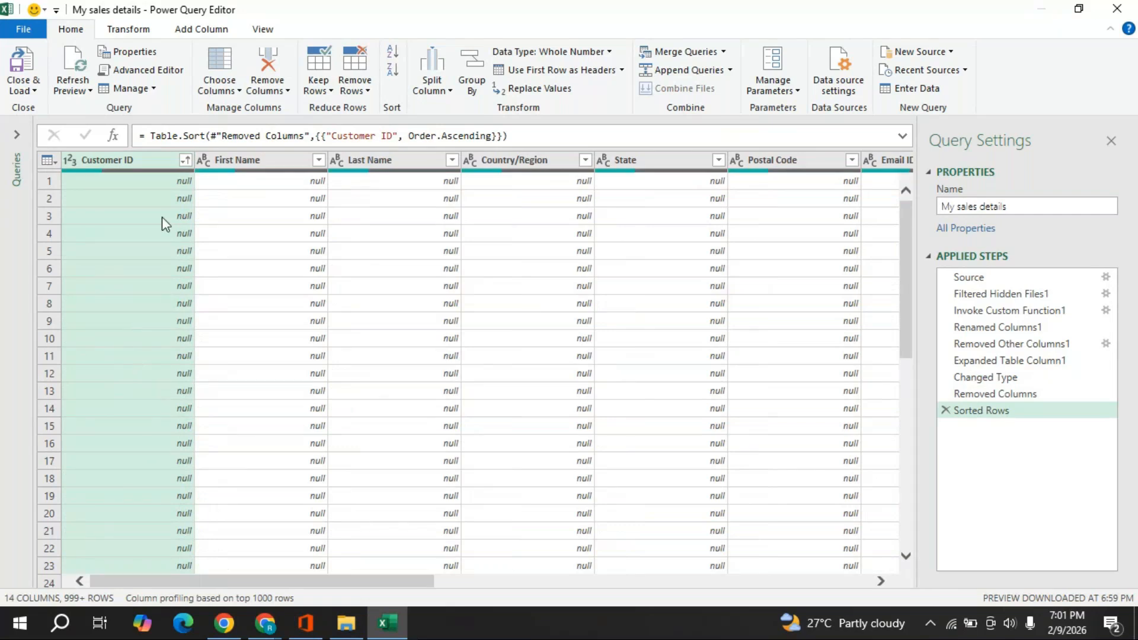
pyautogui.click(186, 161)
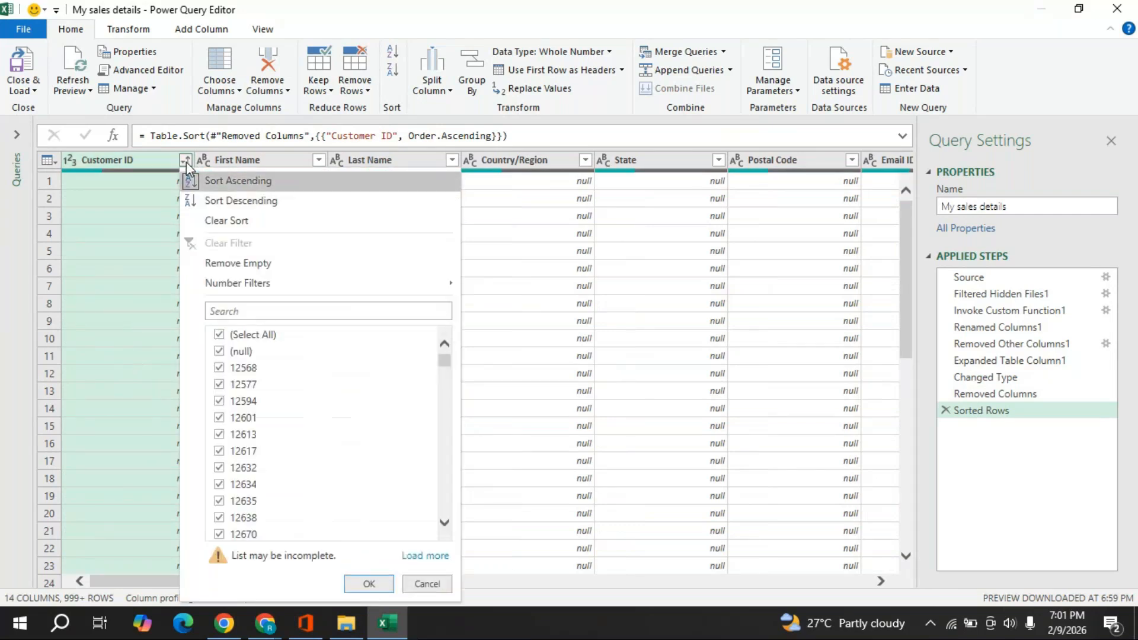
pyautogui.click(219, 352)
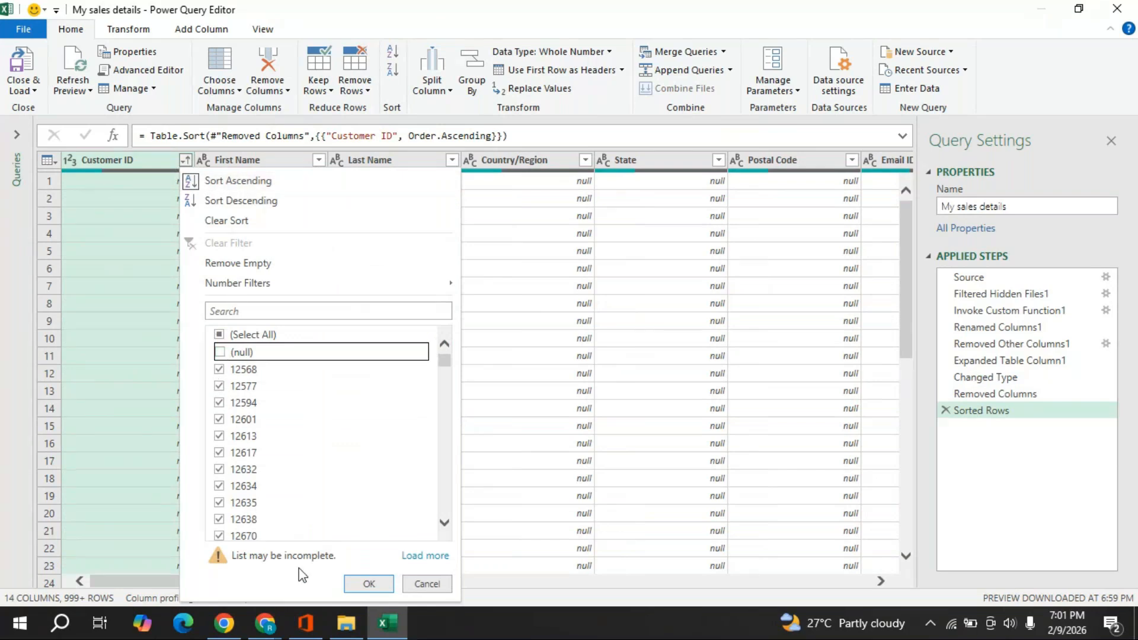
pyautogui.click(368, 583)
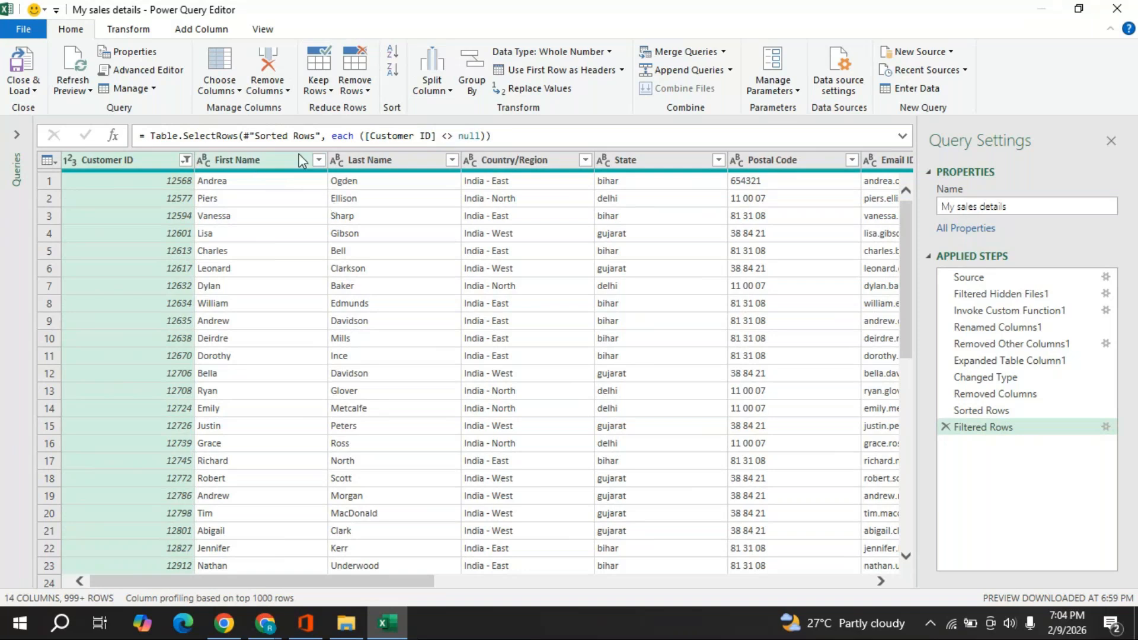
# - Merge the First Name and Last Name columns with a Space separator into a single Merged column
pyautogui.click(249, 164)
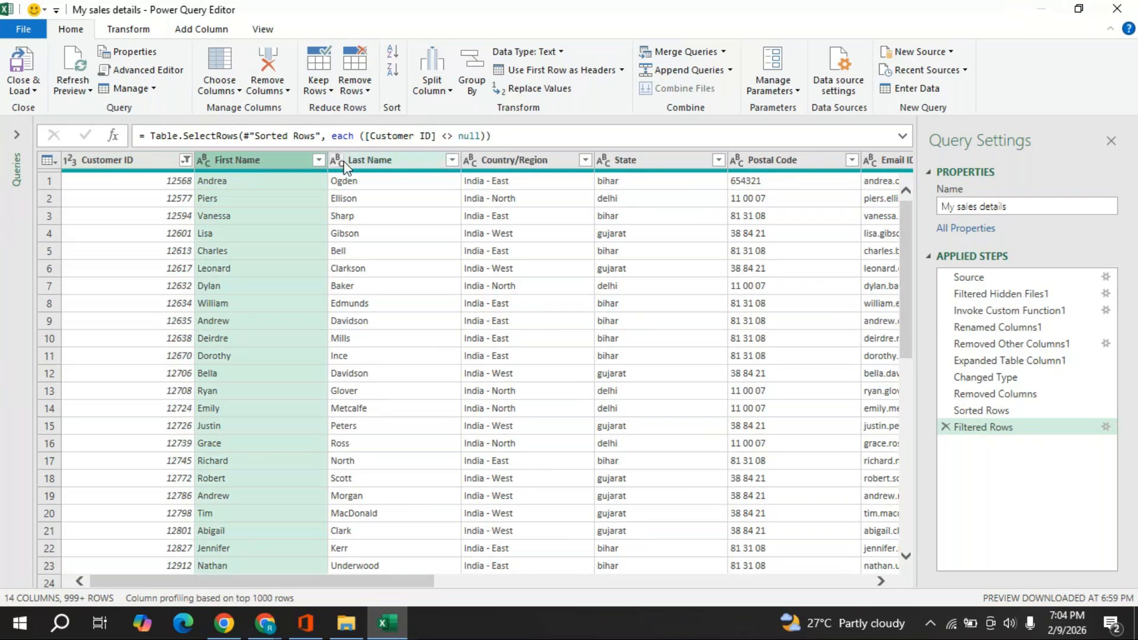
pyautogui.keyDown('ctrl'); pyautogui.click(379, 160); pyautogui.keyUp('ctrl')
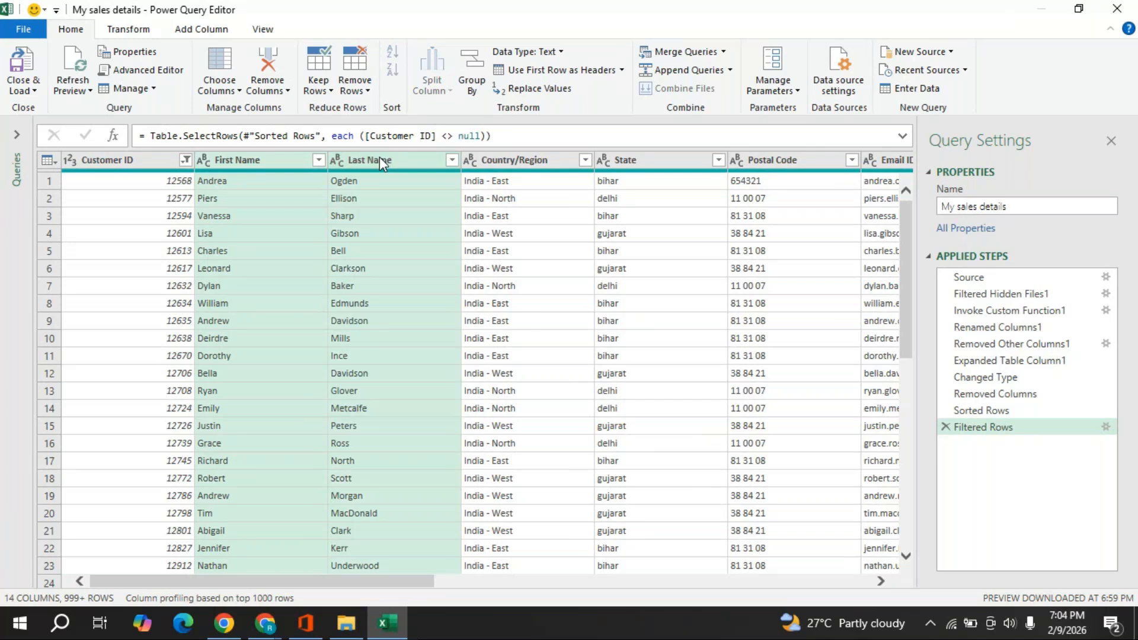
pyautogui.rightClick(380, 157)
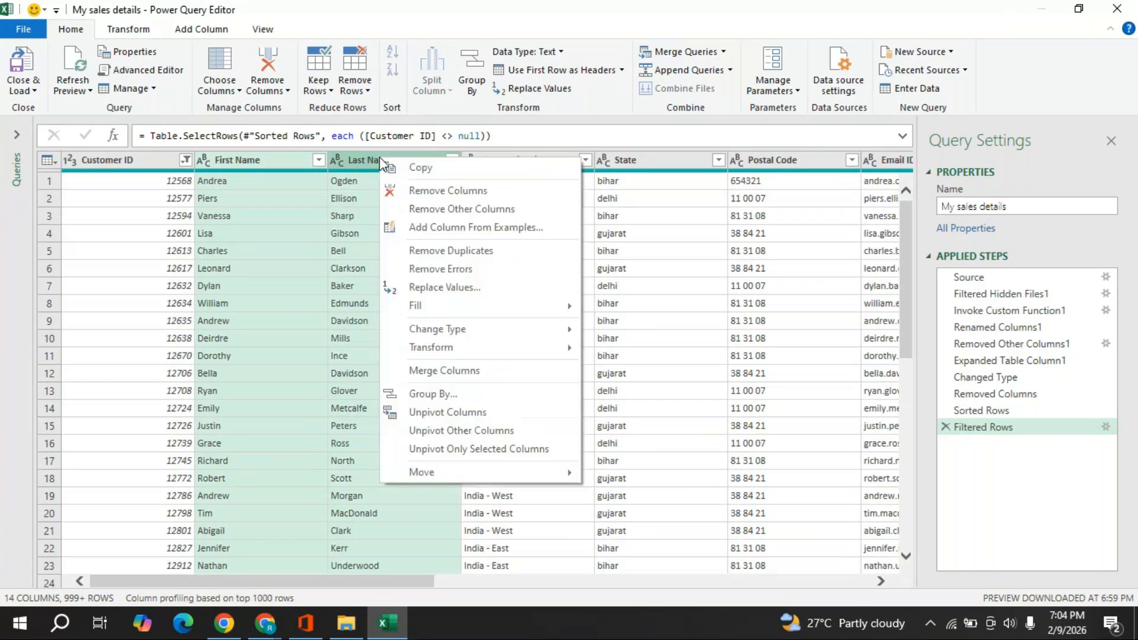
pyautogui.click(460, 374)
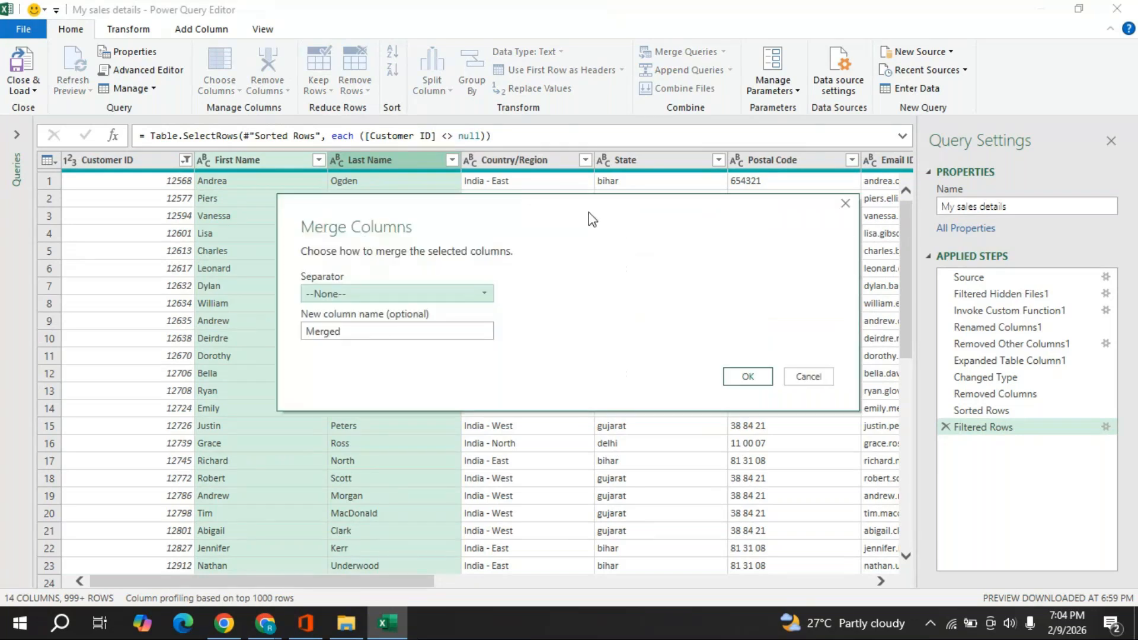
pyautogui.moveTo(596, 206); pyautogui.dragTo(655, 187)
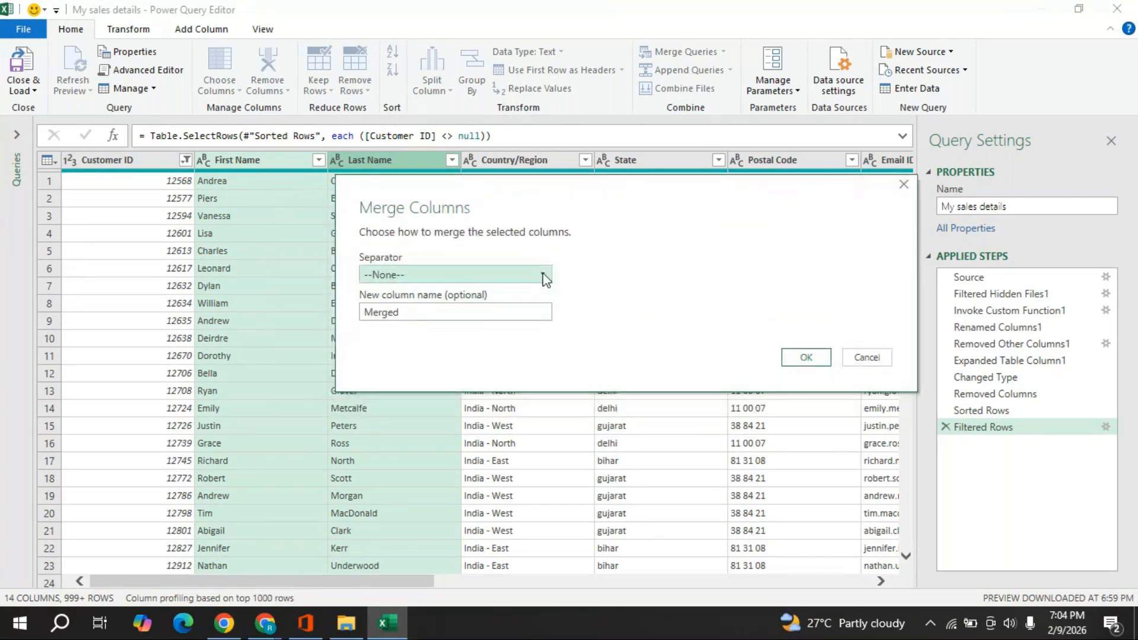
pyautogui.click(544, 275)
pyautogui.click(403, 377)
pyautogui.click(805, 357)
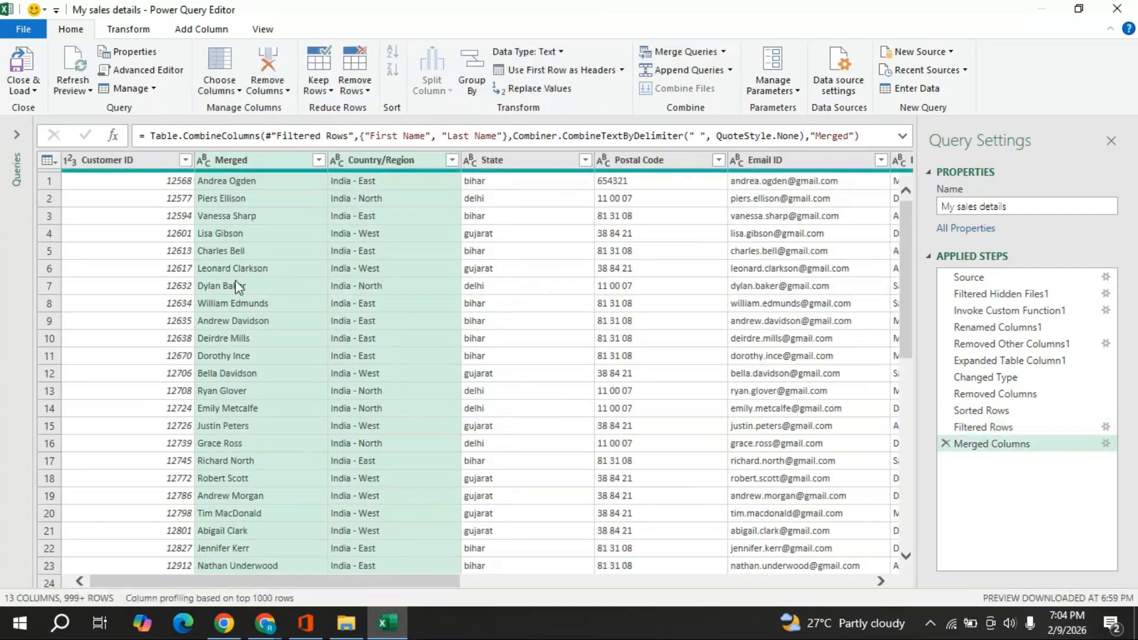
# - Change the Merged column header to 'Customer name'
pyautogui.click(247, 162)
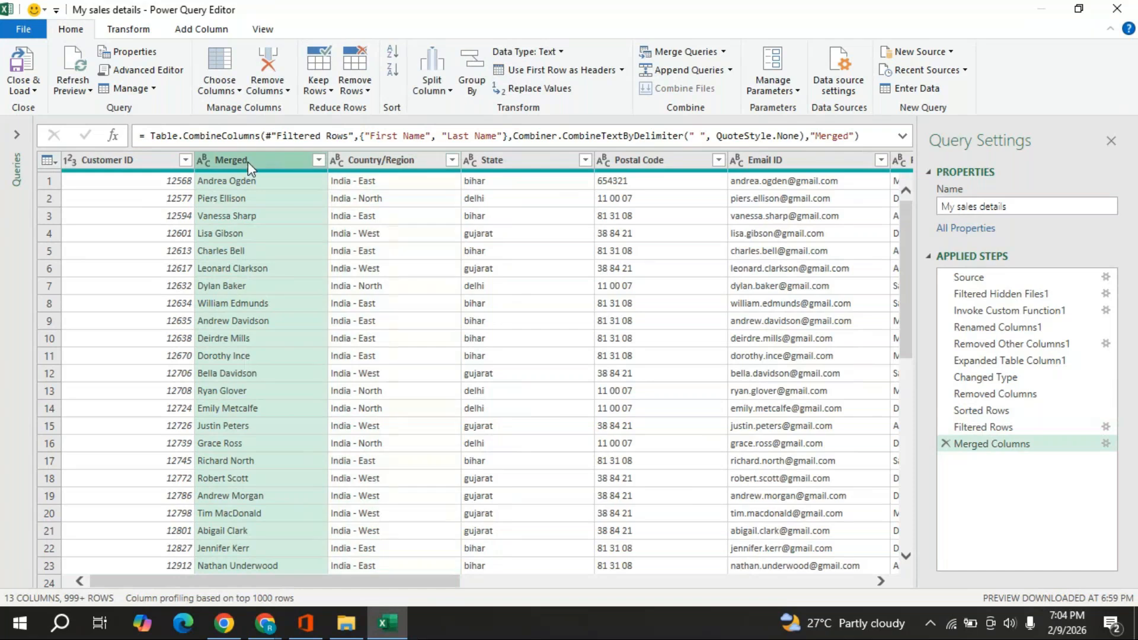
pyautogui.doubleClick(247, 161)
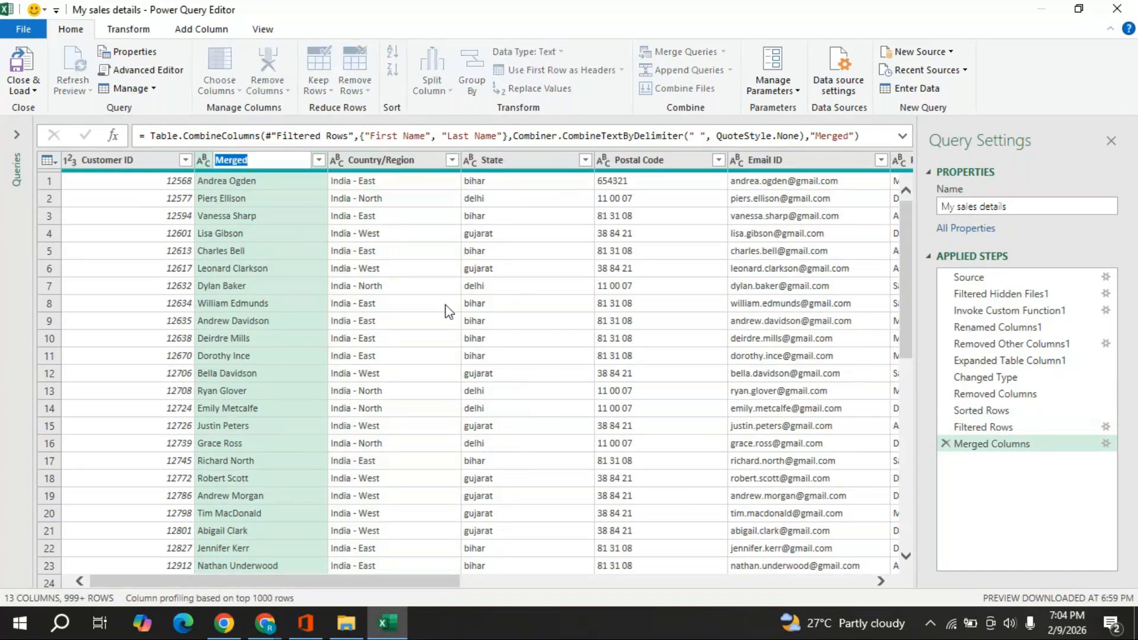
pyautogui.write('Customer name')
pyautogui.click(384, 164)
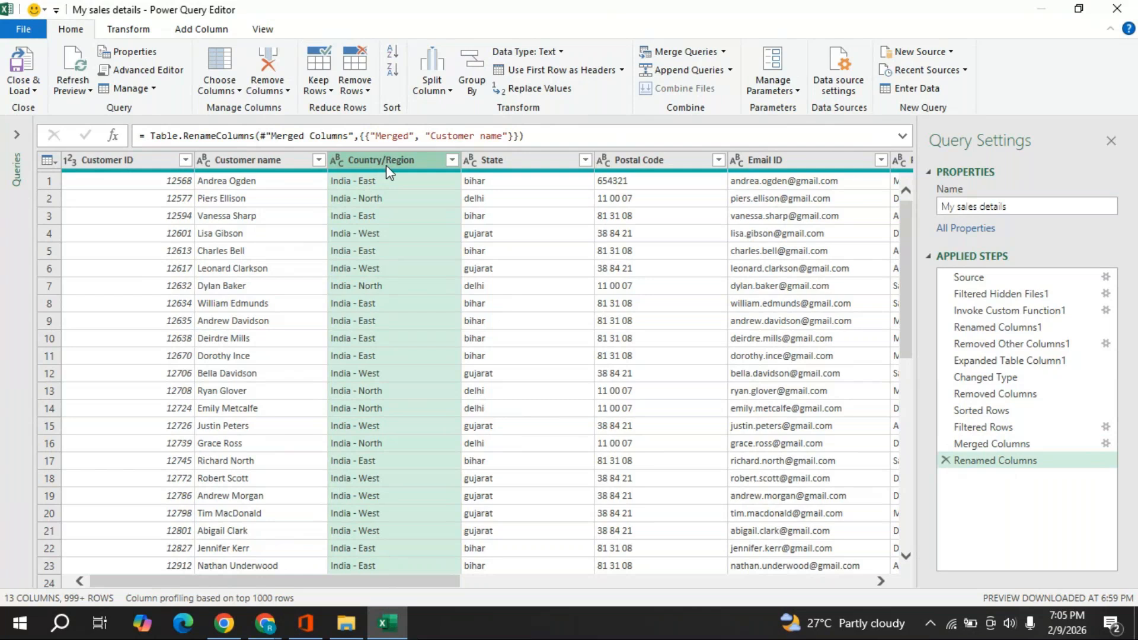
# - Split Country/Region on the custom delimiter '-' at each occurrence into Country/Region.1 and Country/Region.2
pyautogui.rightClick(386, 164)
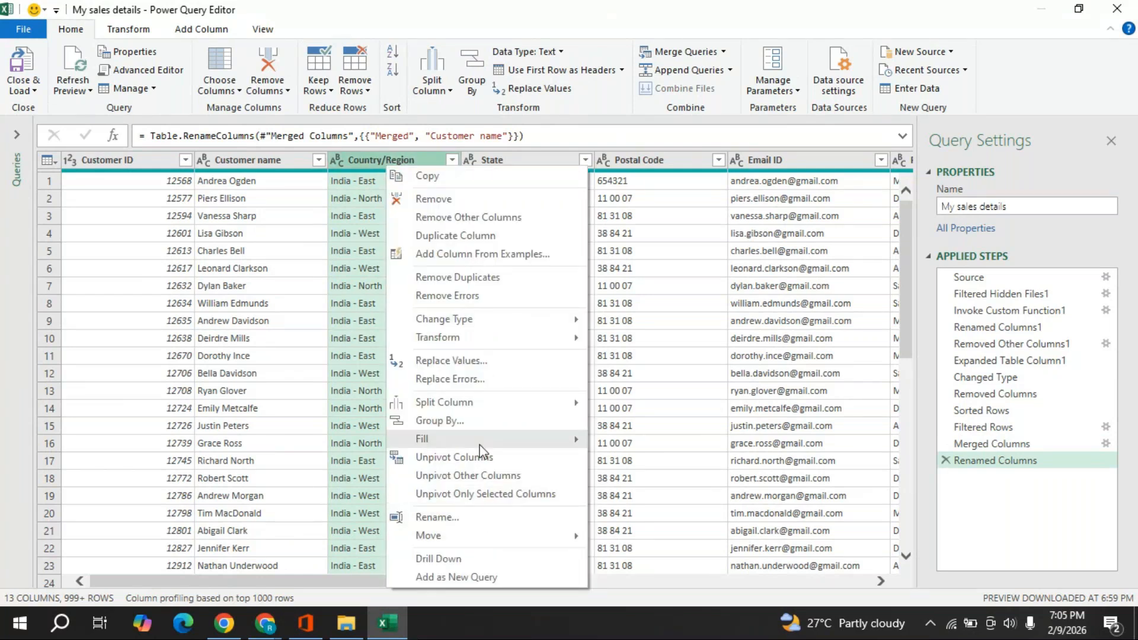
pyautogui.moveTo(492, 402)
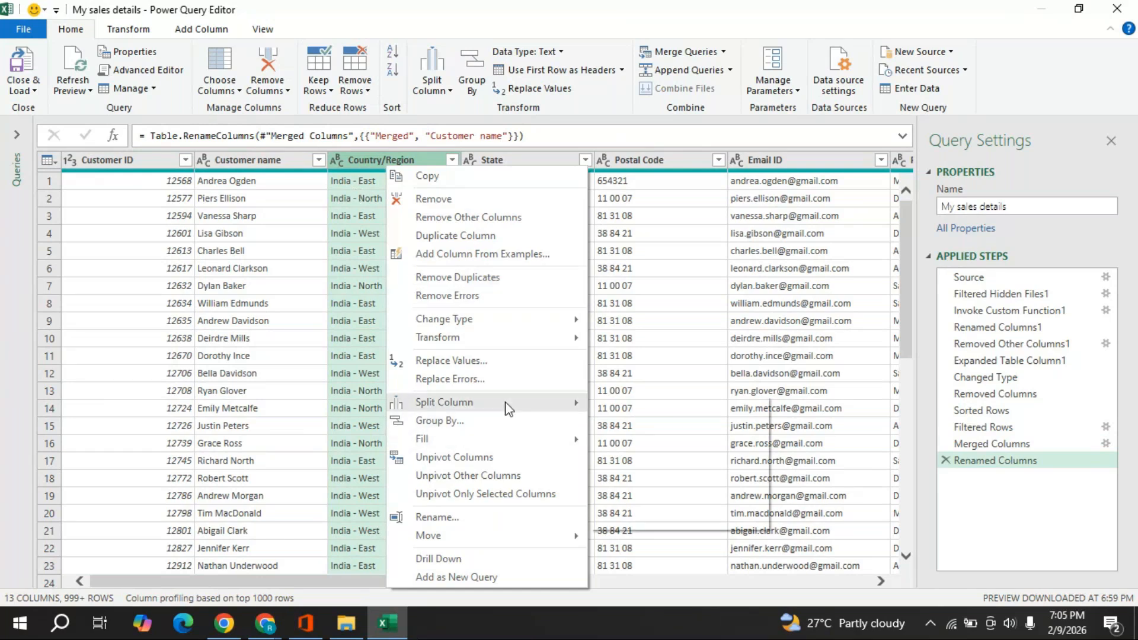
pyautogui.moveTo(508, 409)
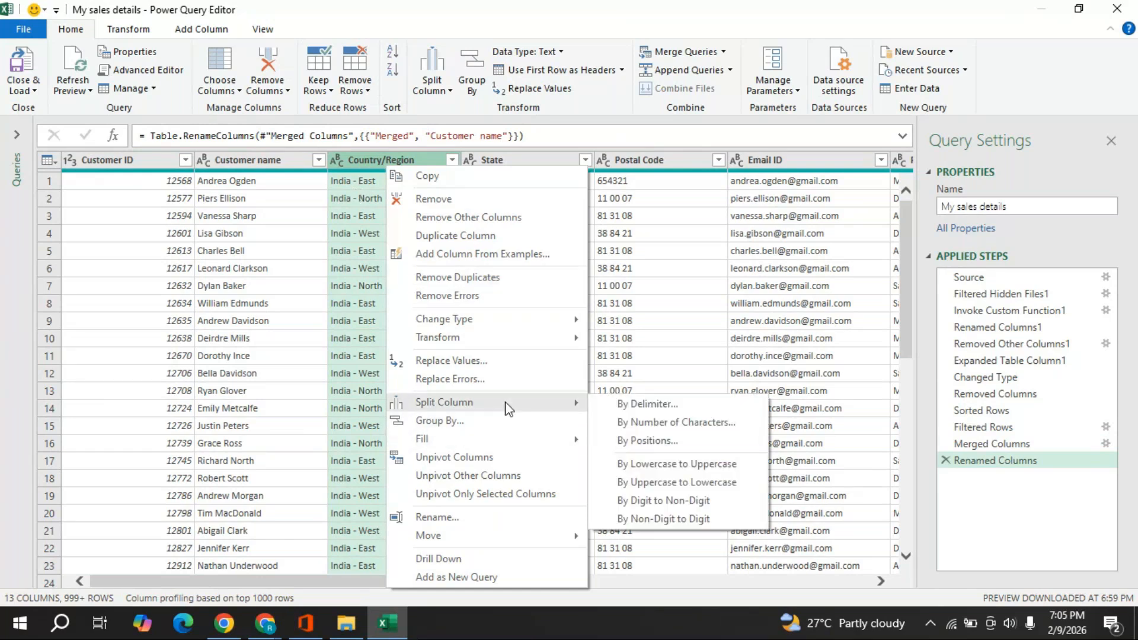
pyautogui.click(649, 403)
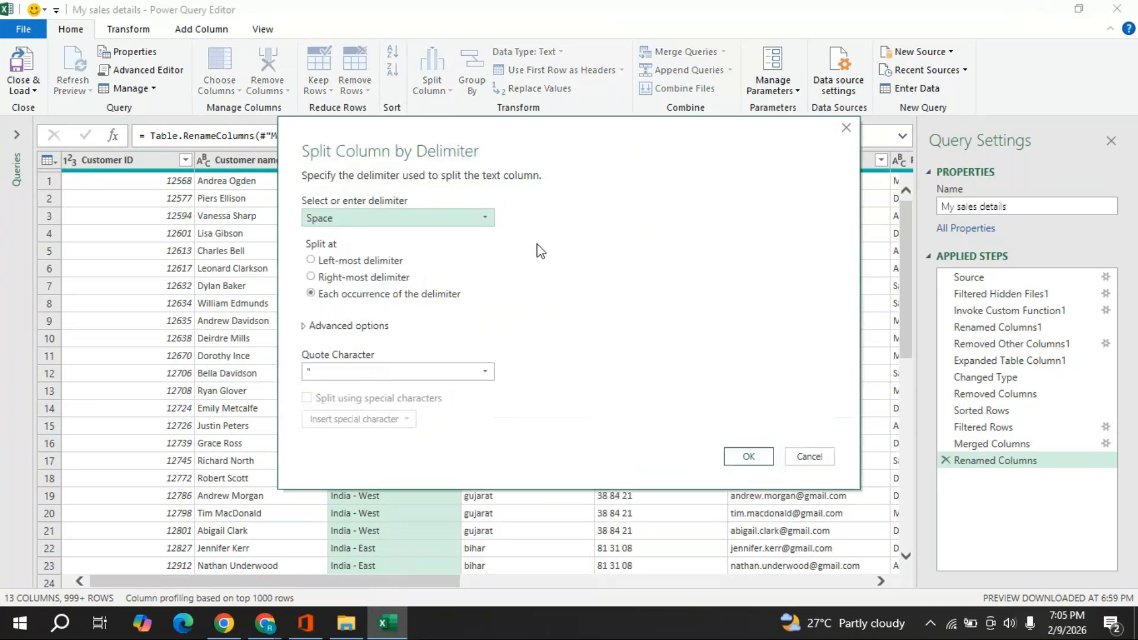
pyautogui.moveTo(523, 124); pyautogui.dragTo(669, 122)
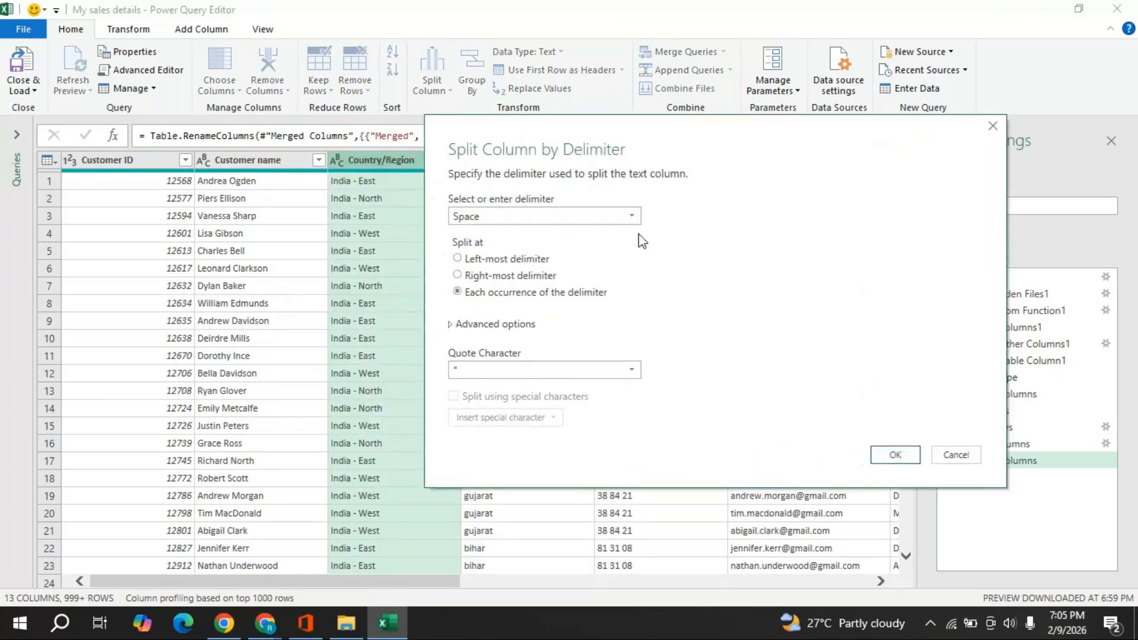
pyautogui.click(633, 217)
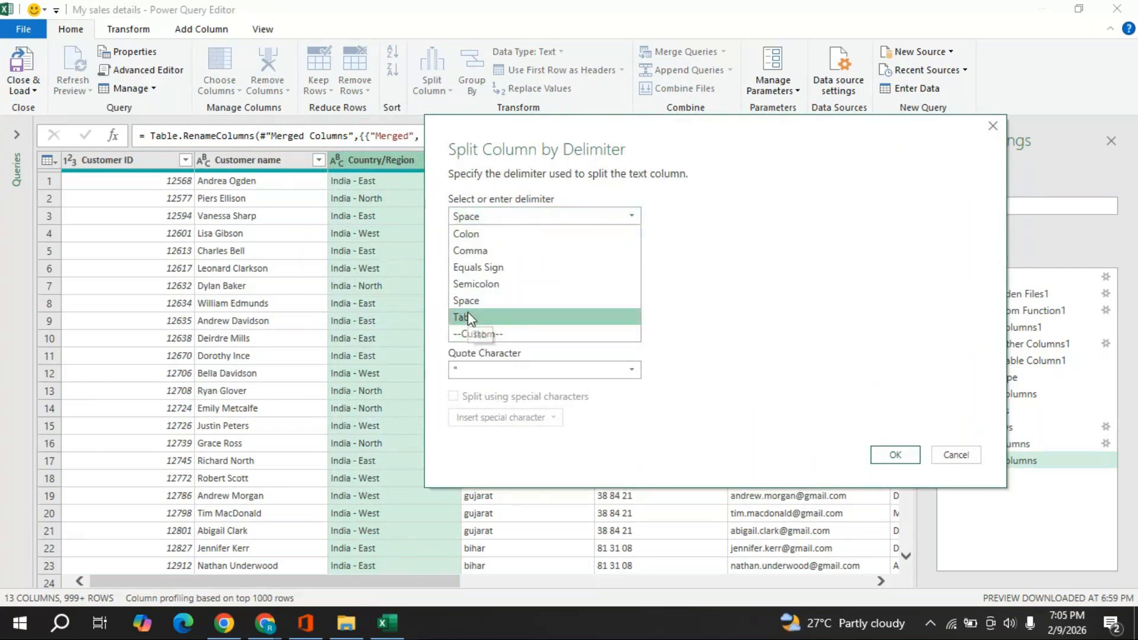
pyautogui.click(505, 338)
pyautogui.click(497, 237)
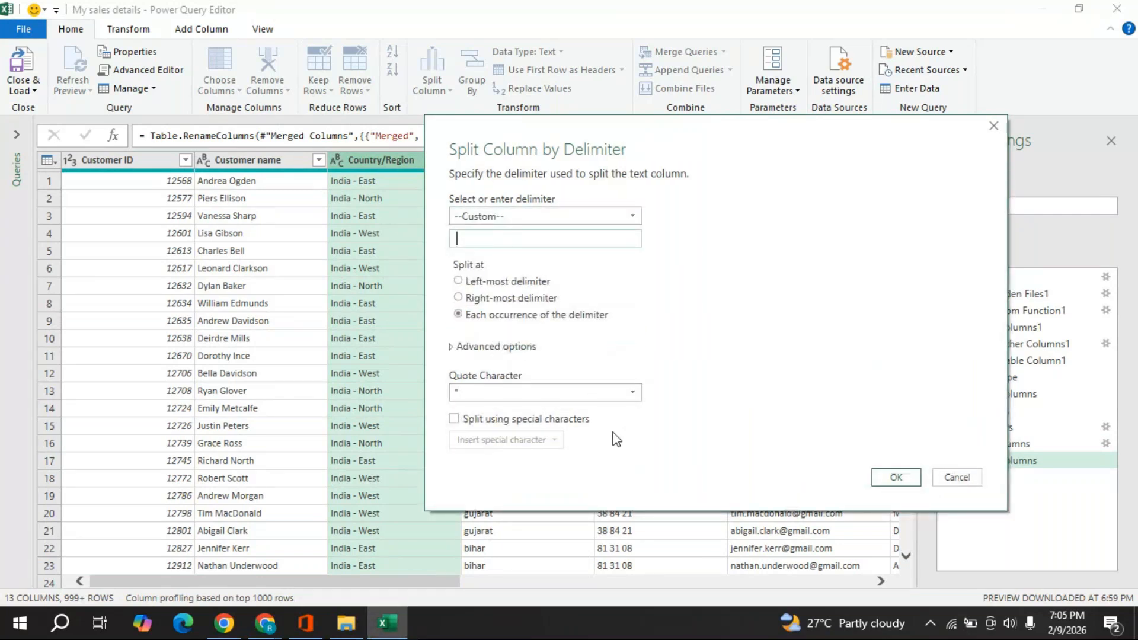
pyautogui.write('-')
pyautogui.click(880, 475)
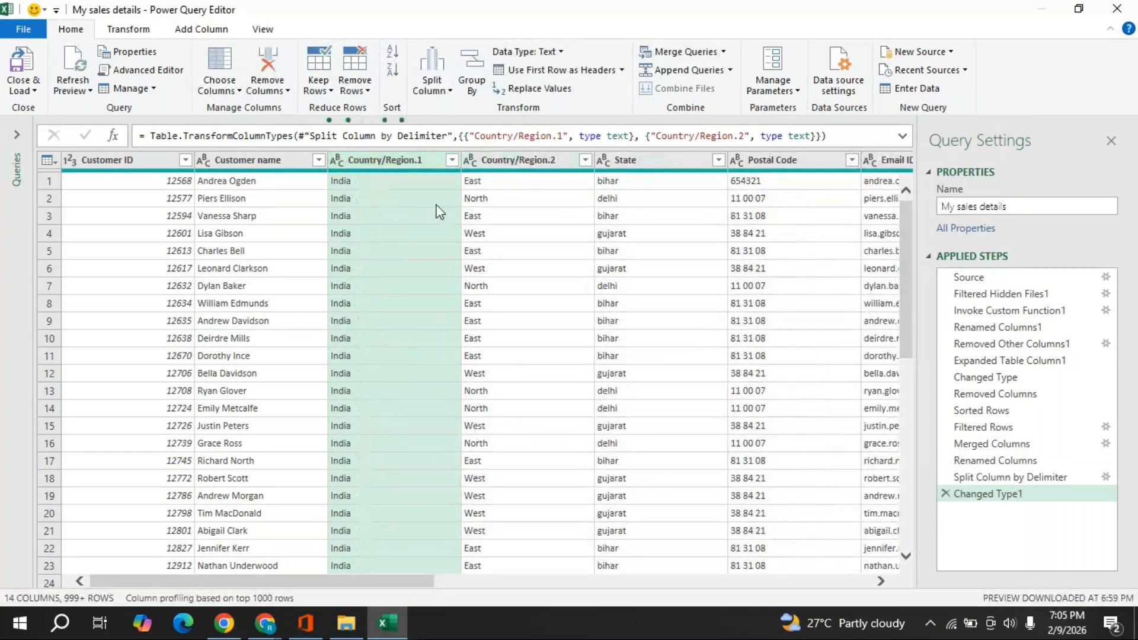
# - Rename Country/Region.1 to Country and Country/Region.2 to Region
pyautogui.doubleClick(422, 163)
pyautogui.click(425, 162)
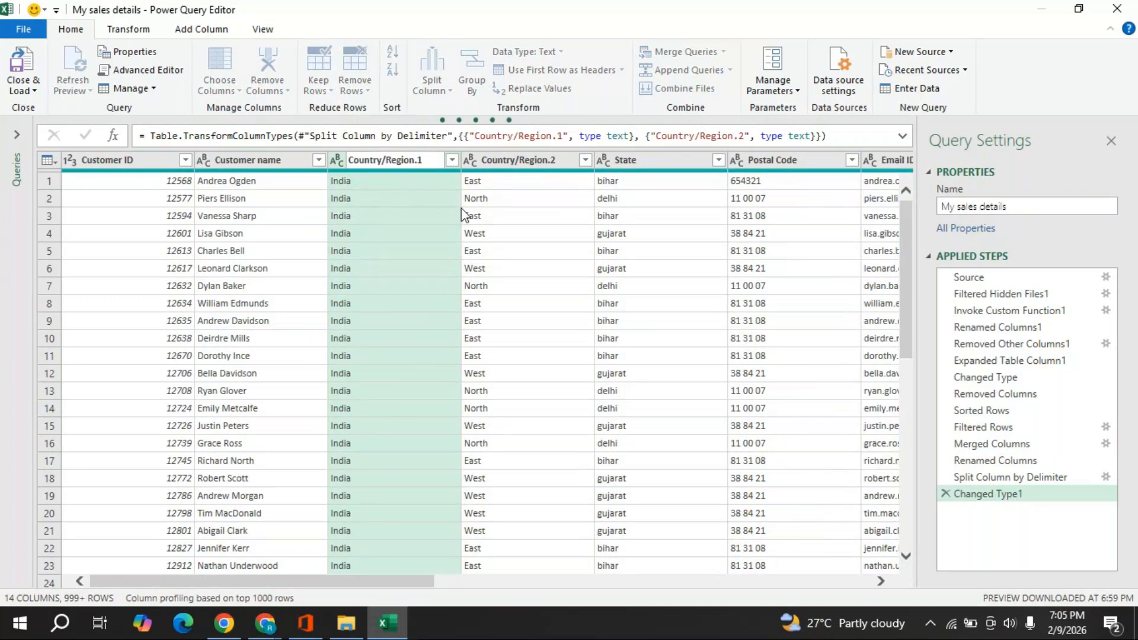
pyautogui.press('BackSpace')
pyautogui.press('BackSpace')
pyautogui.press('BackSpace')
pyautogui.press('BackSpace')
pyautogui.press('BackSpace')
pyautogui.press('BackSpace')
pyautogui.press('BackSpace')
pyautogui.press('BackSpace')
pyautogui.press('BackSpace')
pyautogui.press('Return')
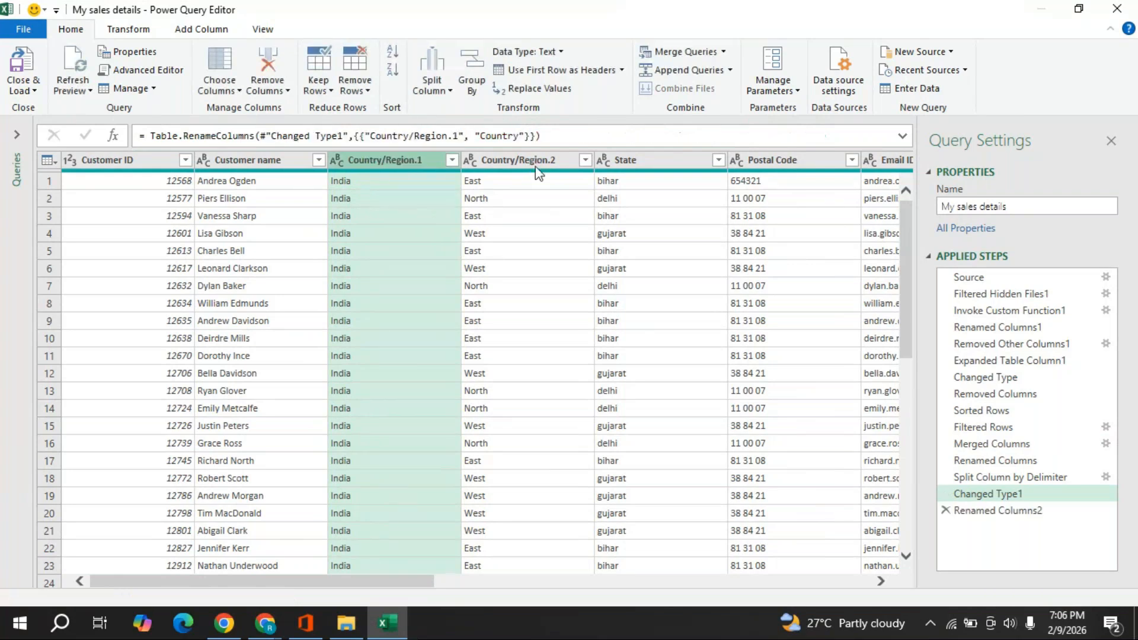
pyautogui.click(537, 168)
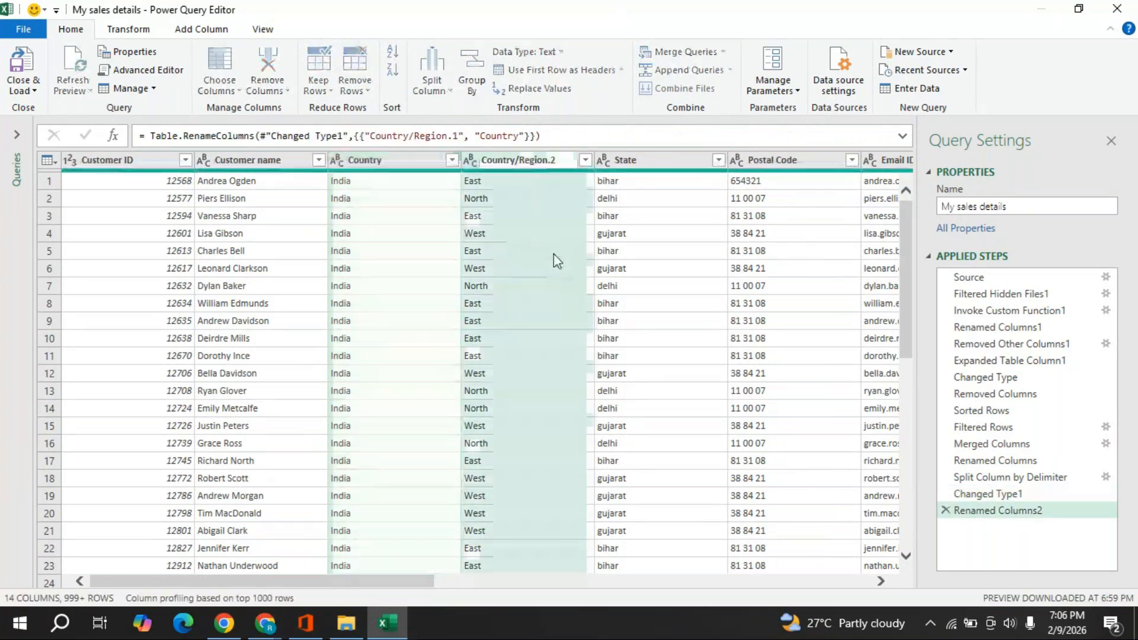
pyautogui.press('BackSpace')
pyautogui.press('BackSpace')
pyautogui.press('BackSpace')
pyautogui.press('BackSpace')
pyautogui.press('BackSpace')
pyautogui.press('BackSpace')
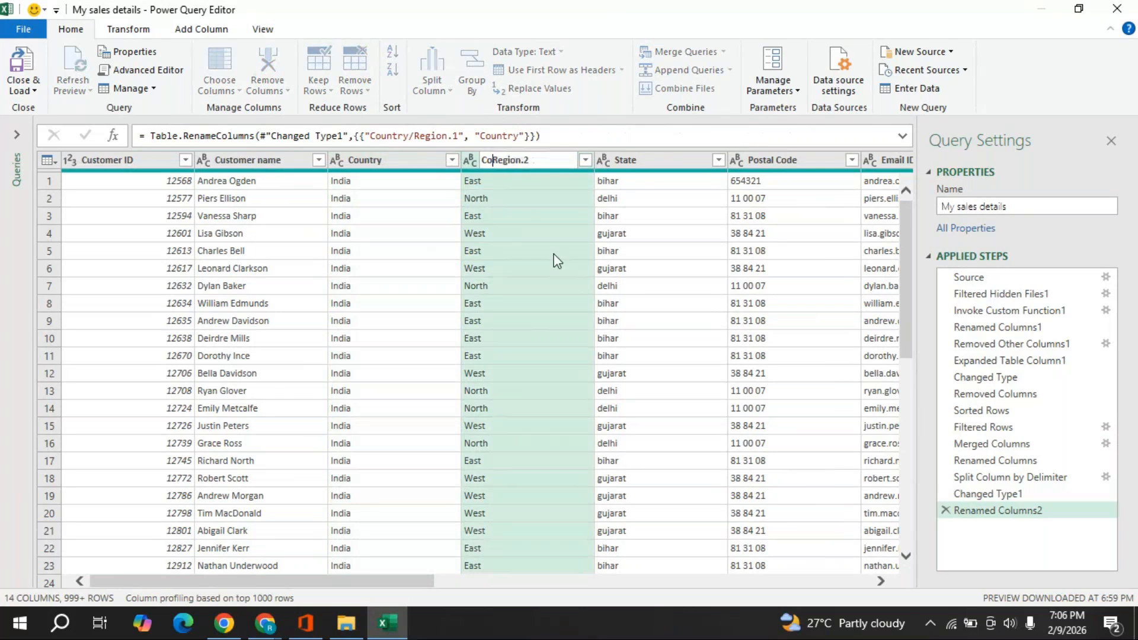
pyautogui.press('BackSpace')
pyautogui.press('BackSpace')
pyautogui.press('BackSpace')
pyautogui.press('BackSpace')
pyautogui.press('Return')
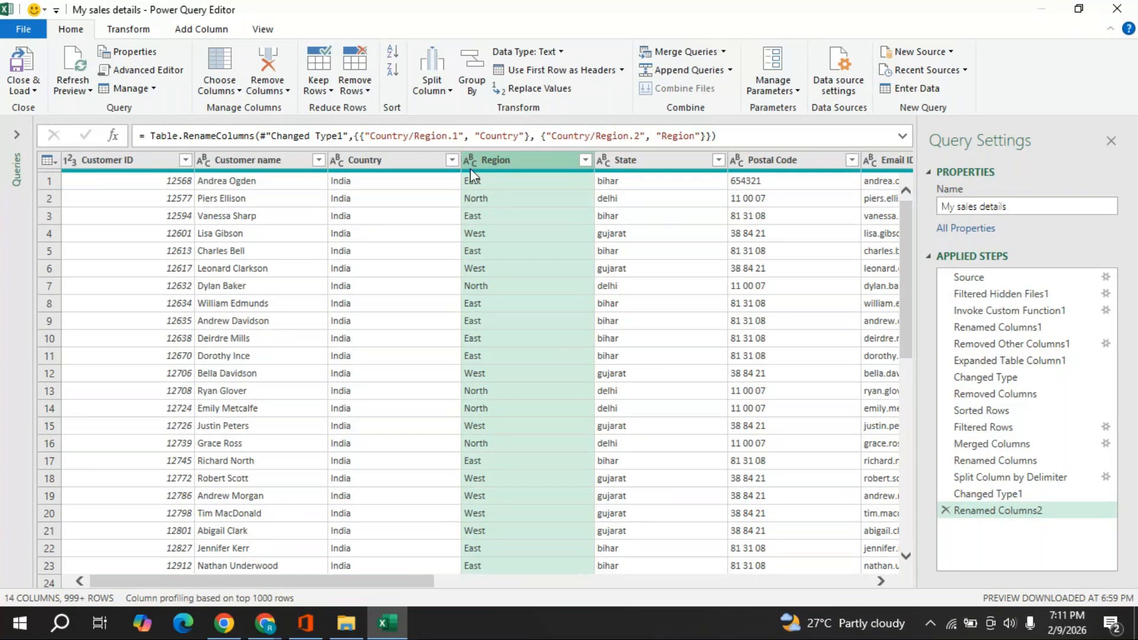
# - Apply Capitalize Each Word to the State column so values read Bihar, Delhi and Gujarat
pyautogui.click(633, 172)
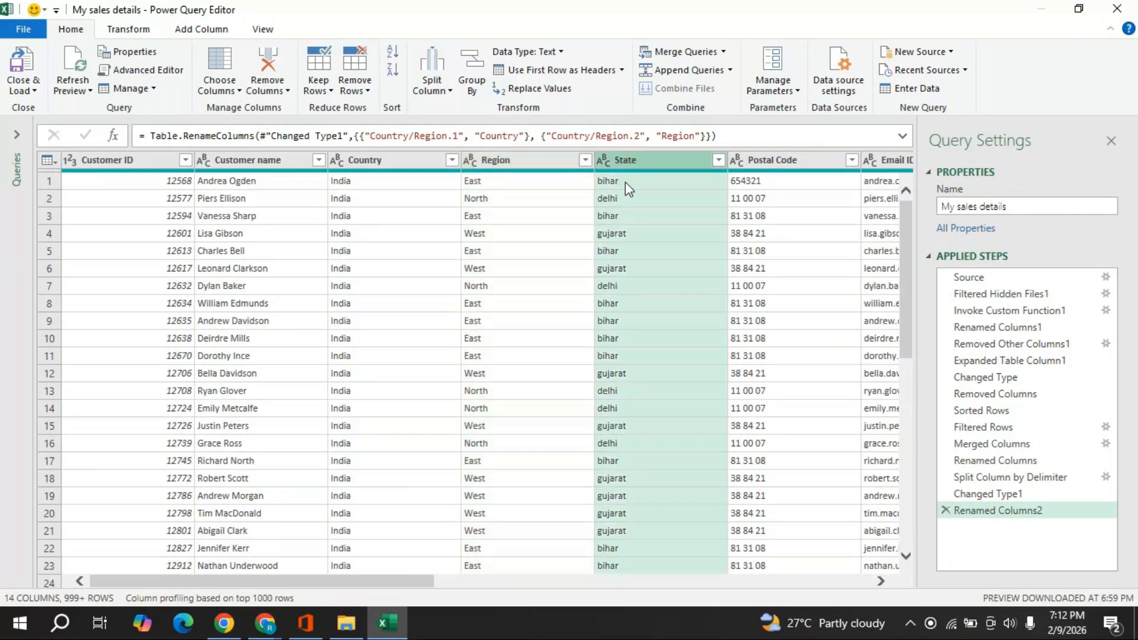
pyautogui.click(881, 581)
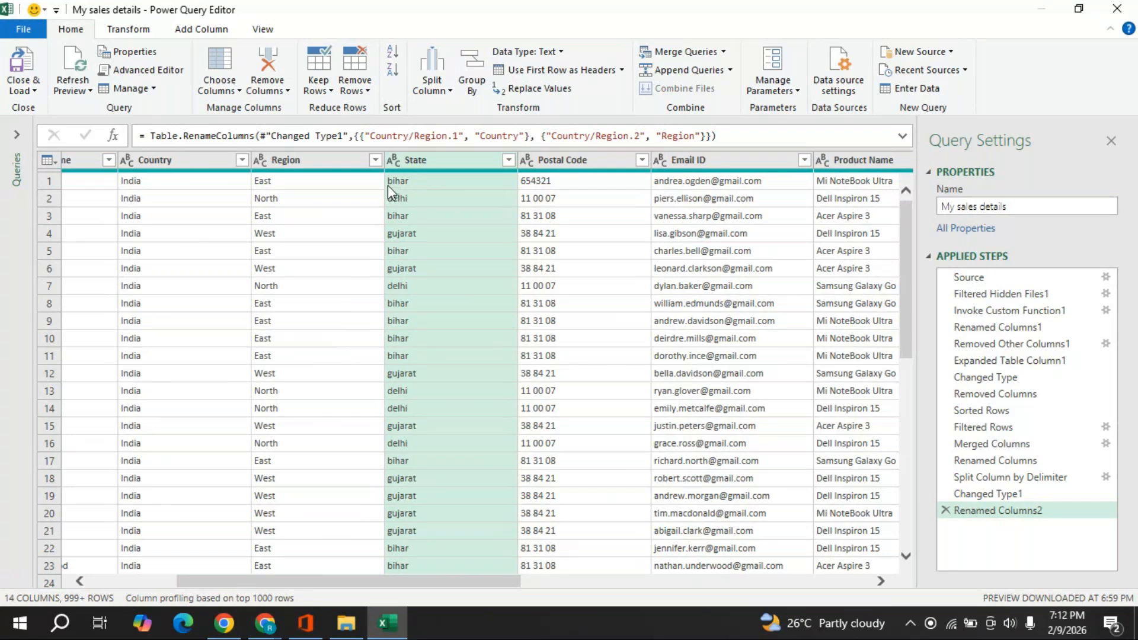
pyautogui.rightClick(424, 161)
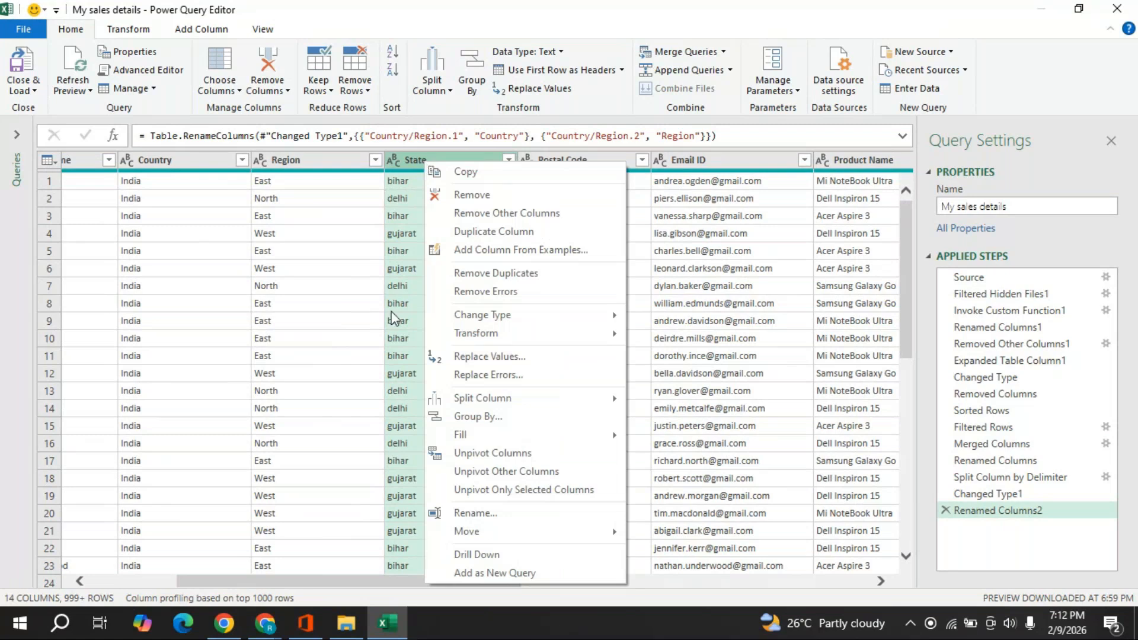
pyautogui.moveTo(554, 343)
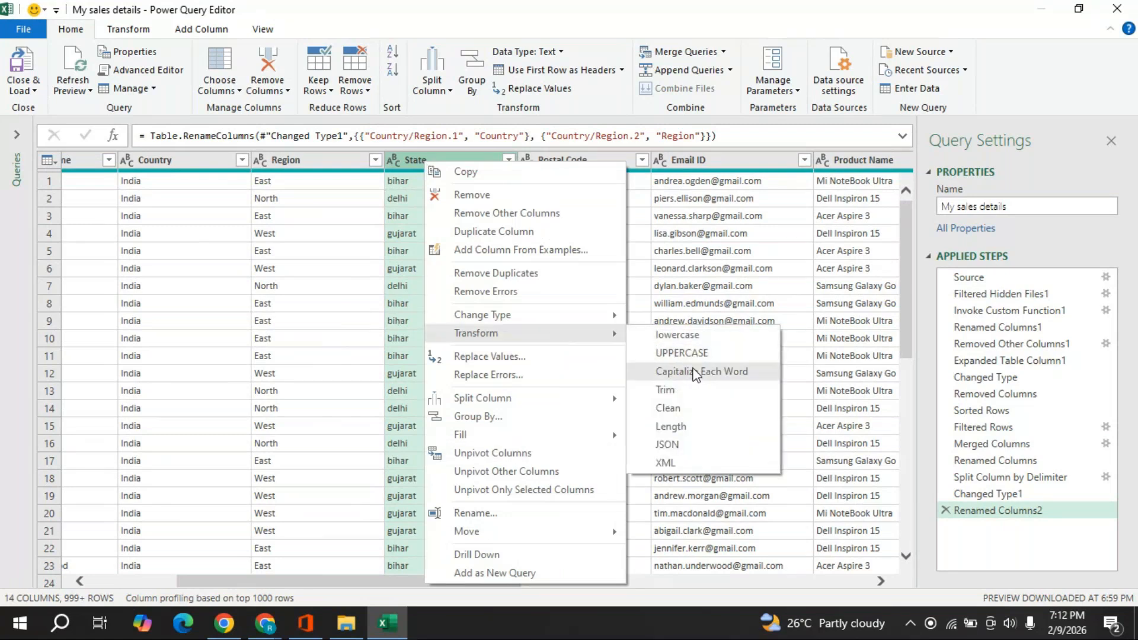
pyautogui.click(723, 172)
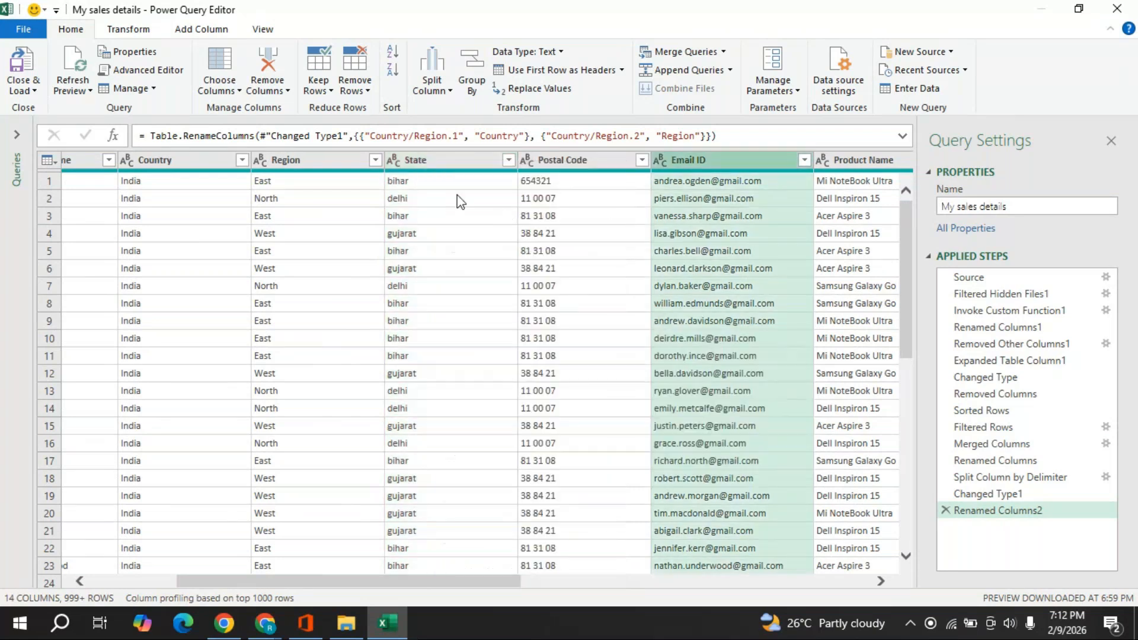
pyautogui.click(442, 169)
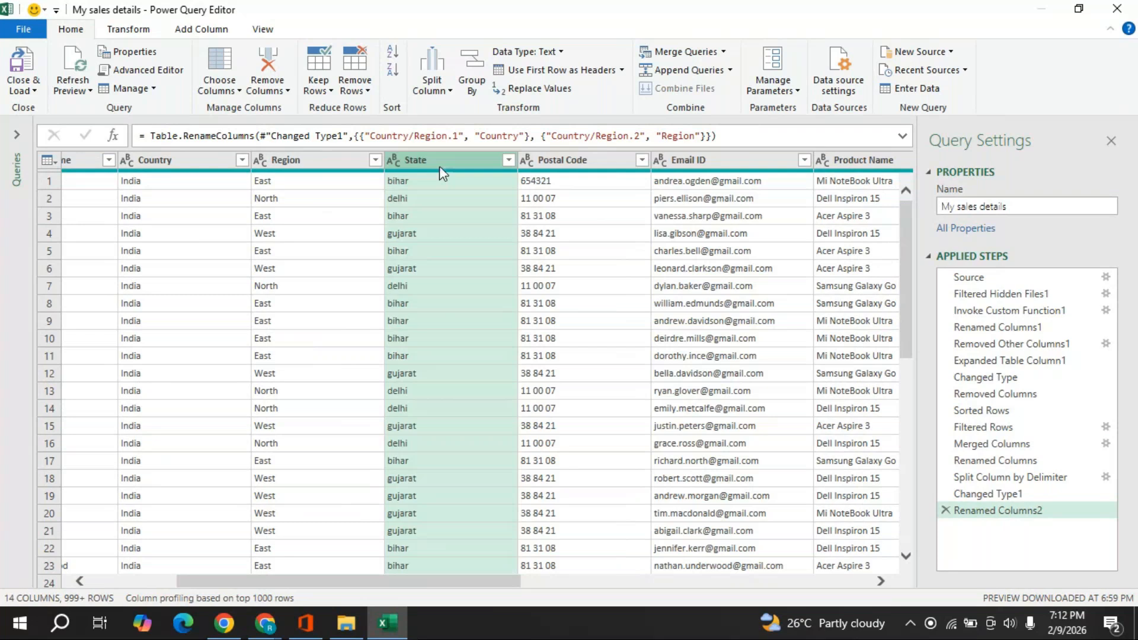
pyautogui.rightClick(439, 169)
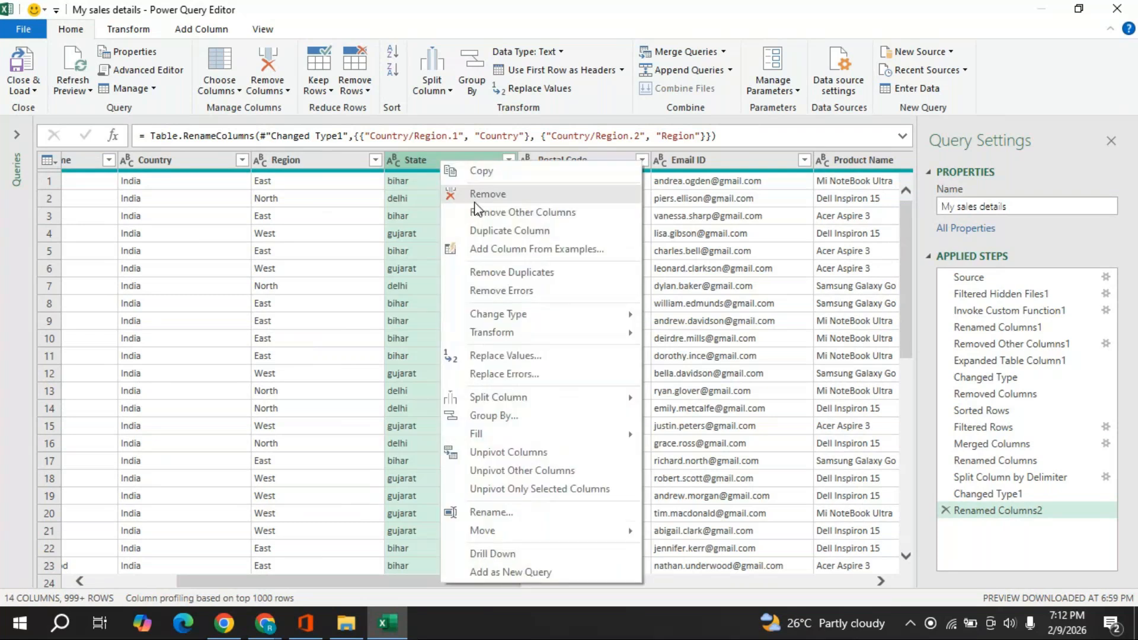
pyautogui.moveTo(591, 335)
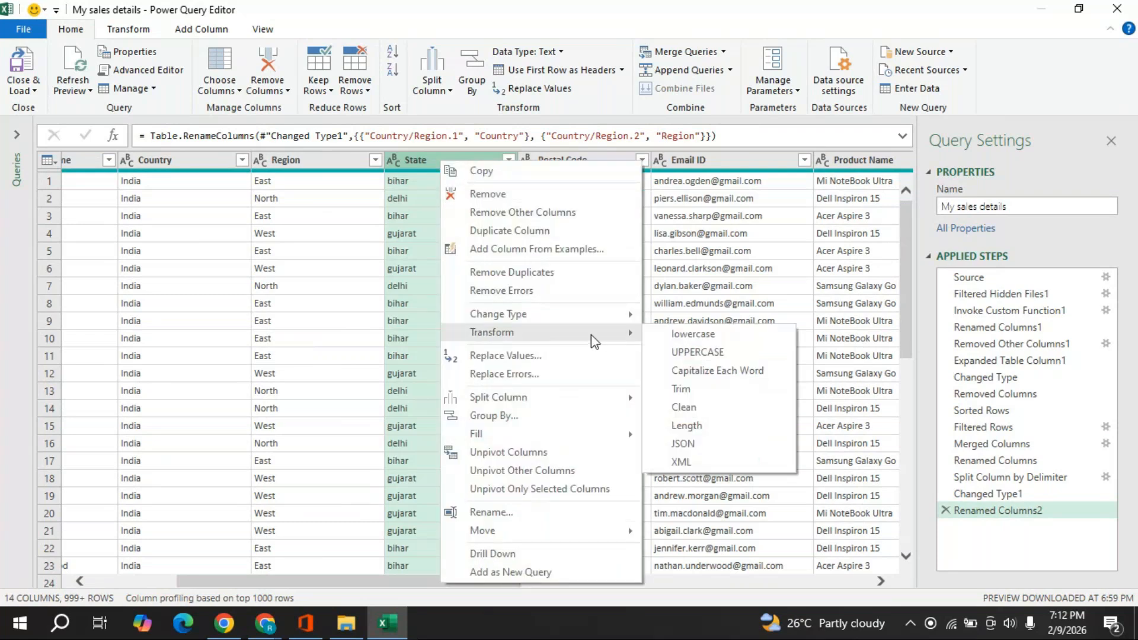
pyautogui.click(711, 373)
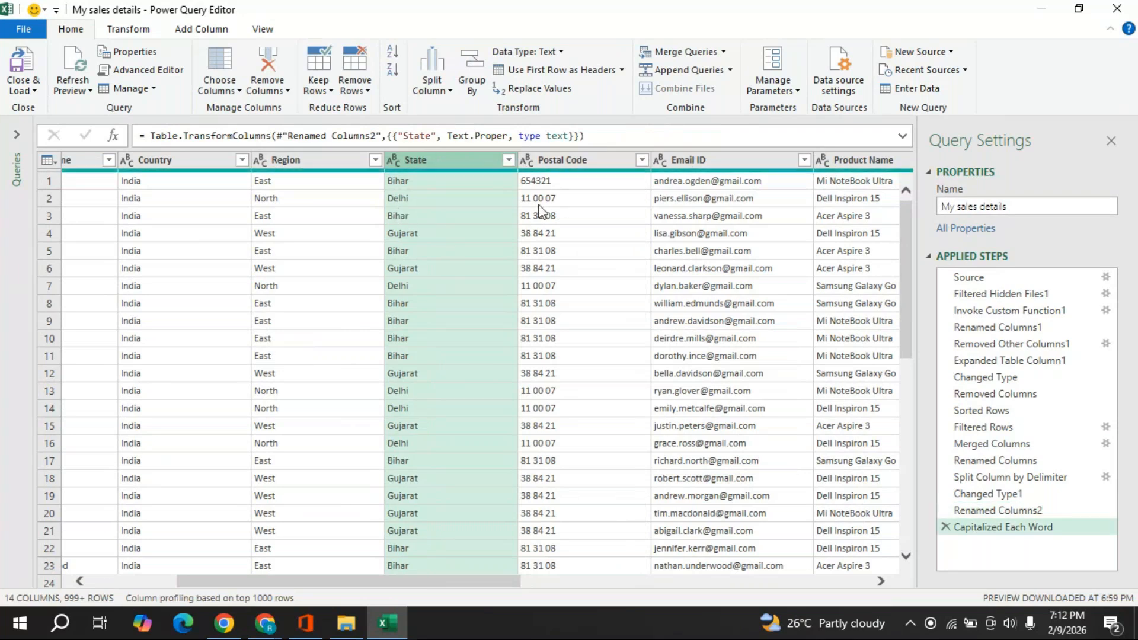
pyautogui.click(565, 162)
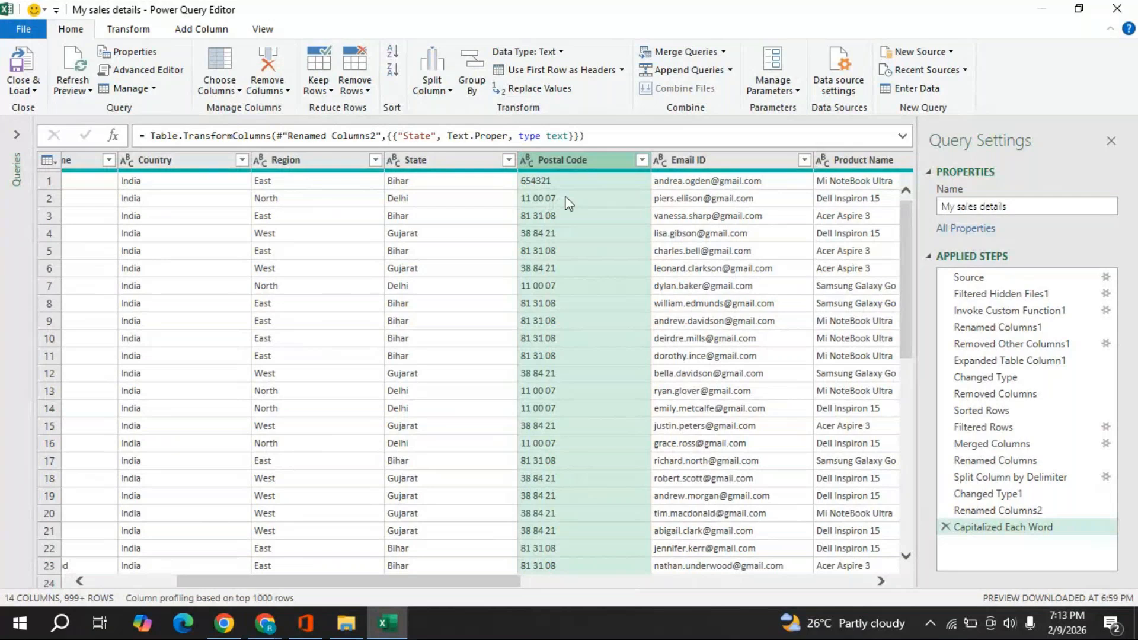
# - Replace spaces with nothing in Postal Code so values read like 110007 and 813108
pyautogui.rightClick(575, 165)
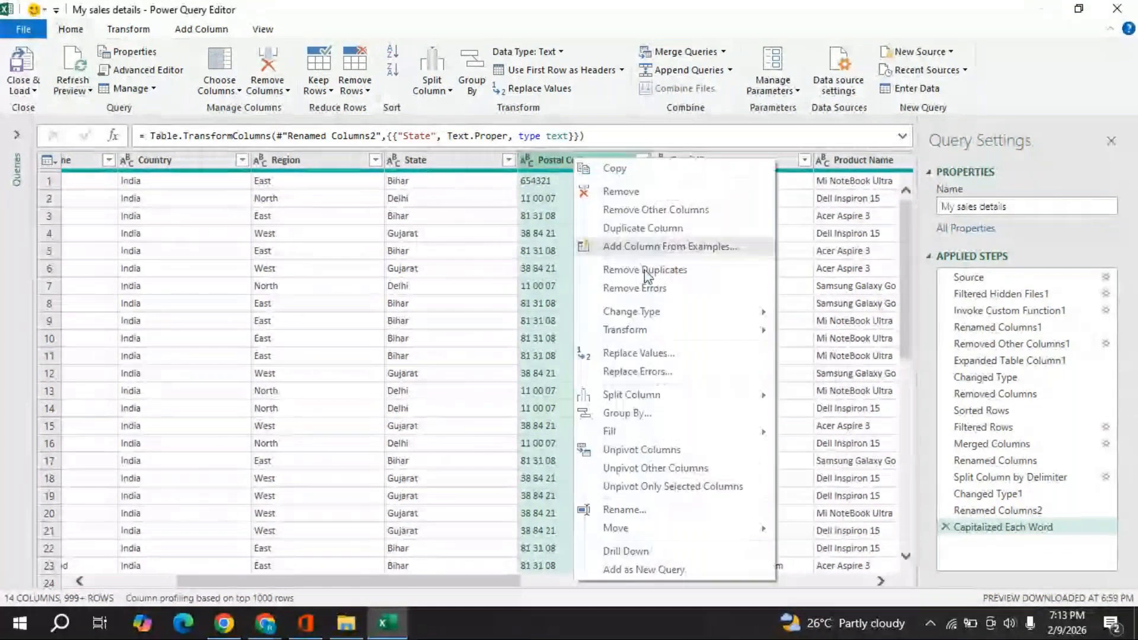
pyautogui.click(638, 354)
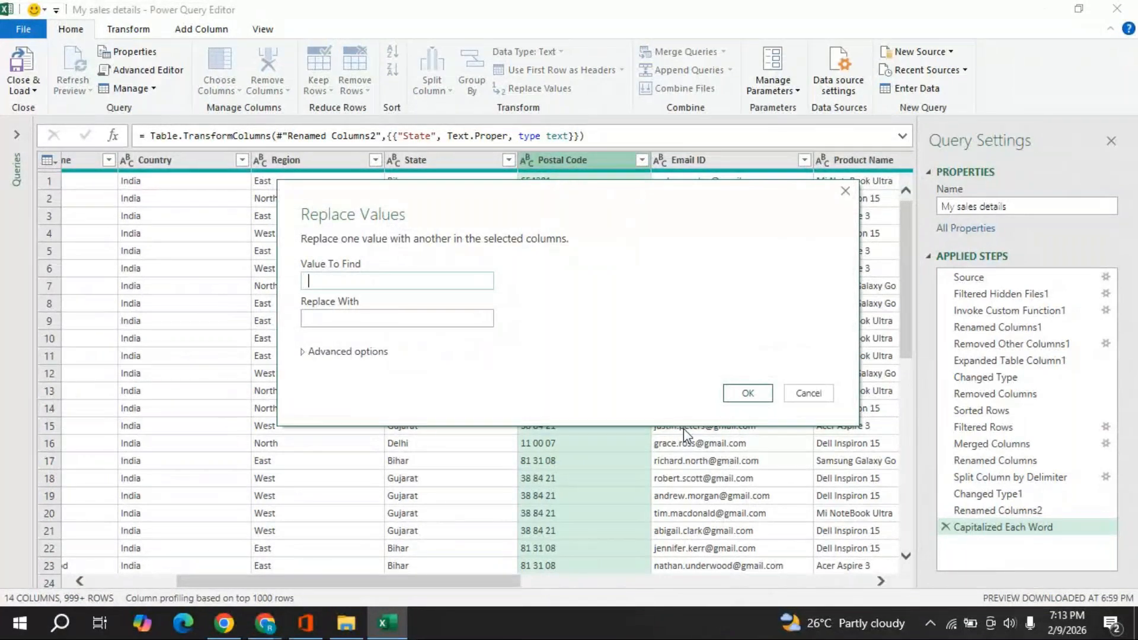
pyautogui.click(752, 394)
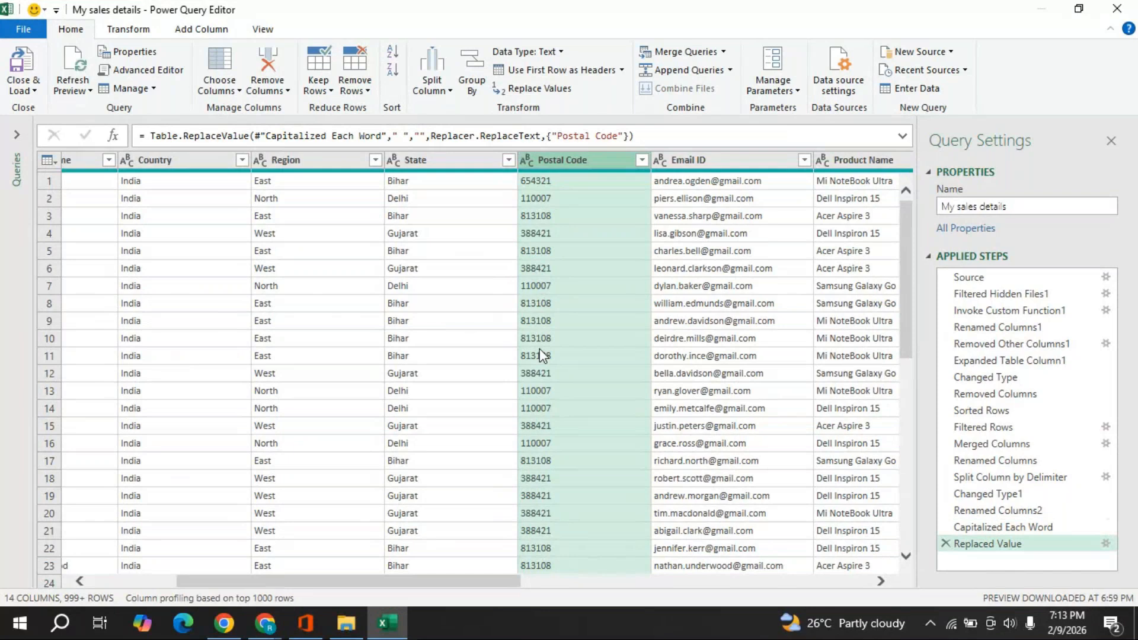
pyautogui.click(945, 543)
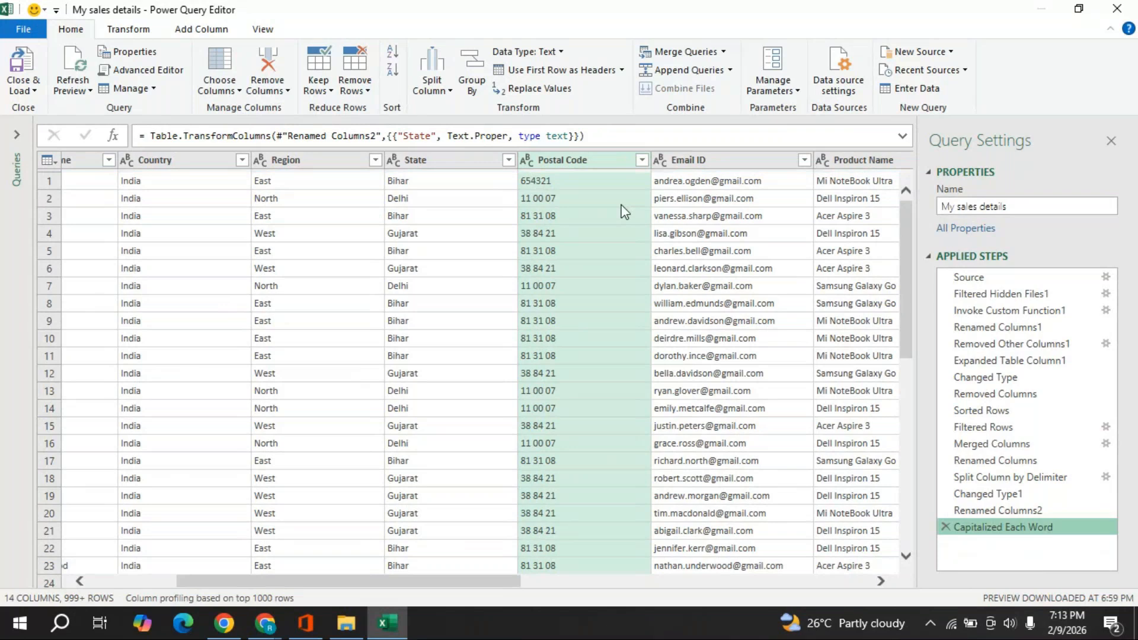
pyautogui.rightClick(567, 160)
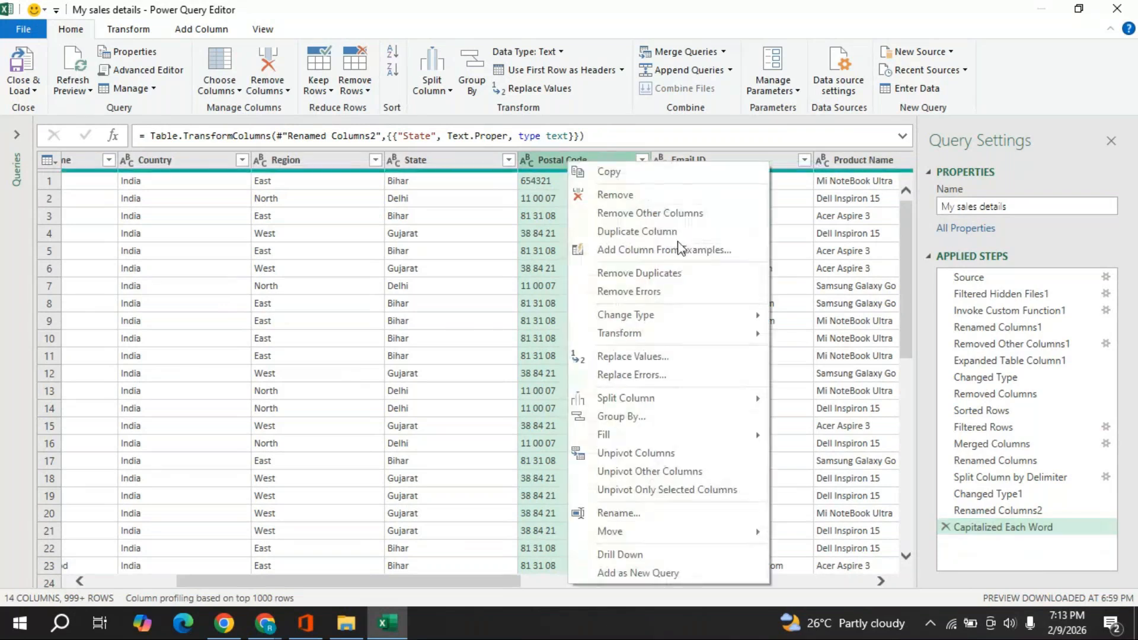
pyautogui.click(631, 356)
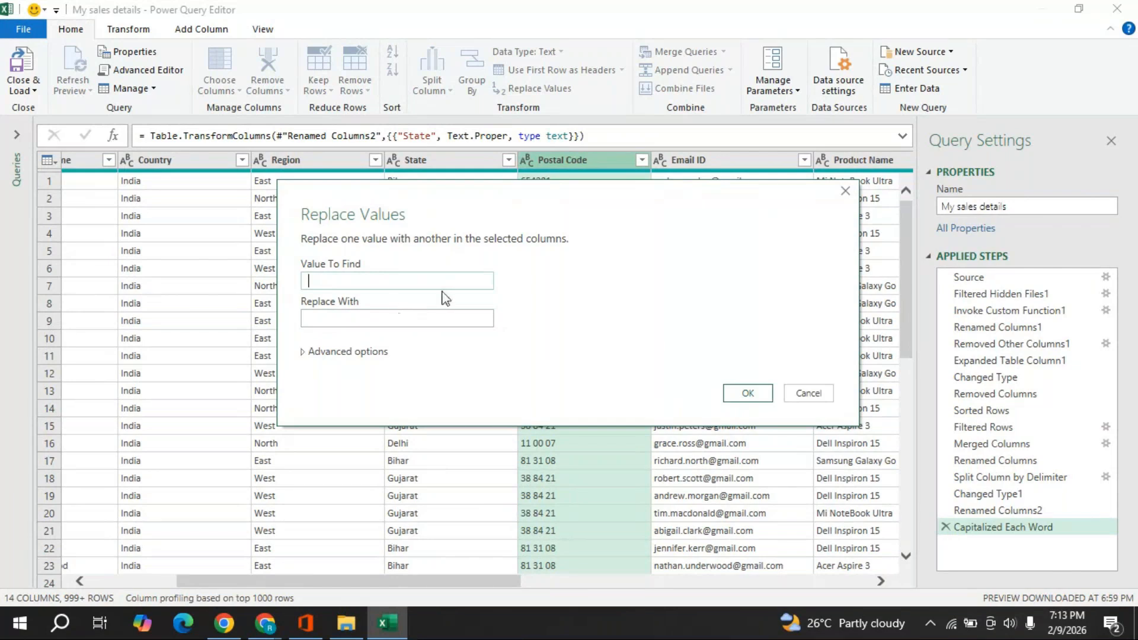
pyautogui.click(748, 394)
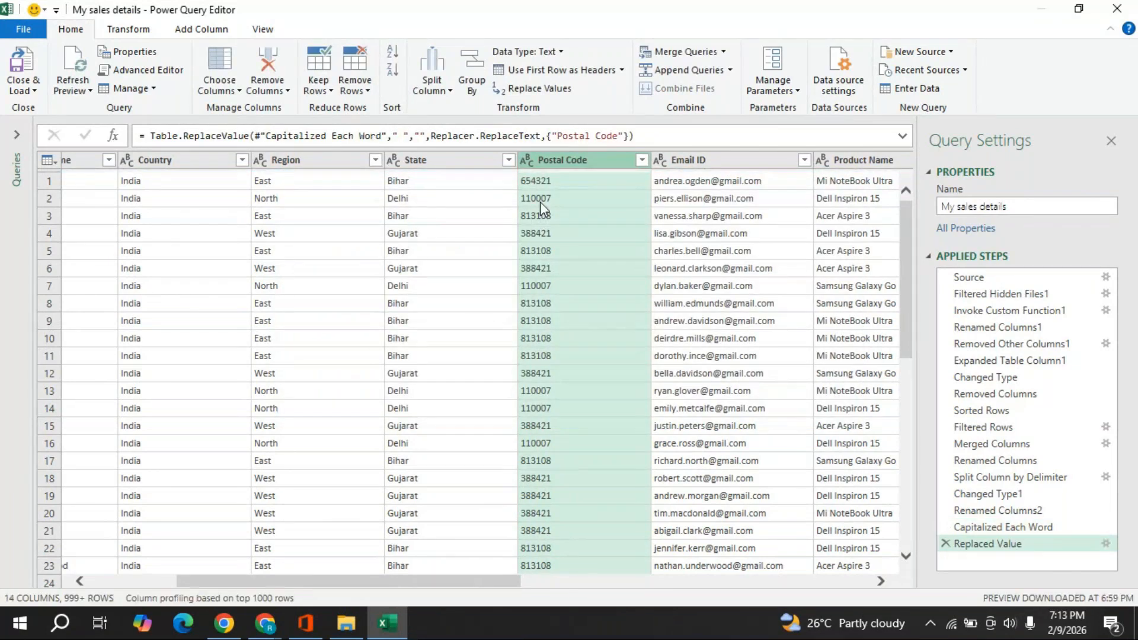
# - Run Detect Data Type so Postal Code becomes a Whole Number column
pyautogui.click(130, 31)
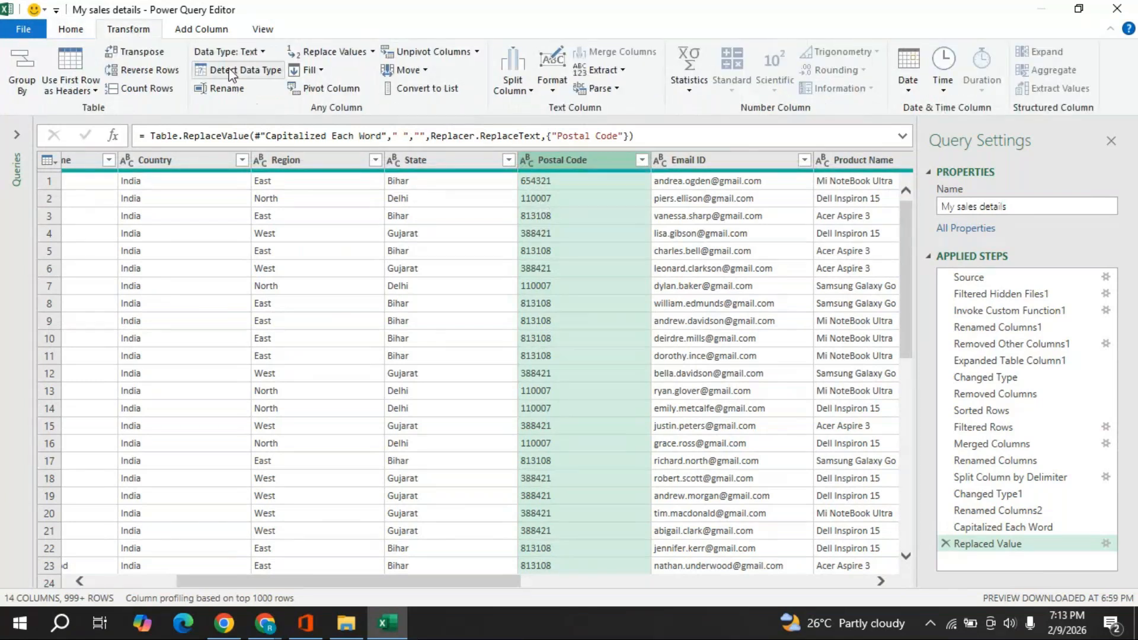
pyautogui.click(230, 73)
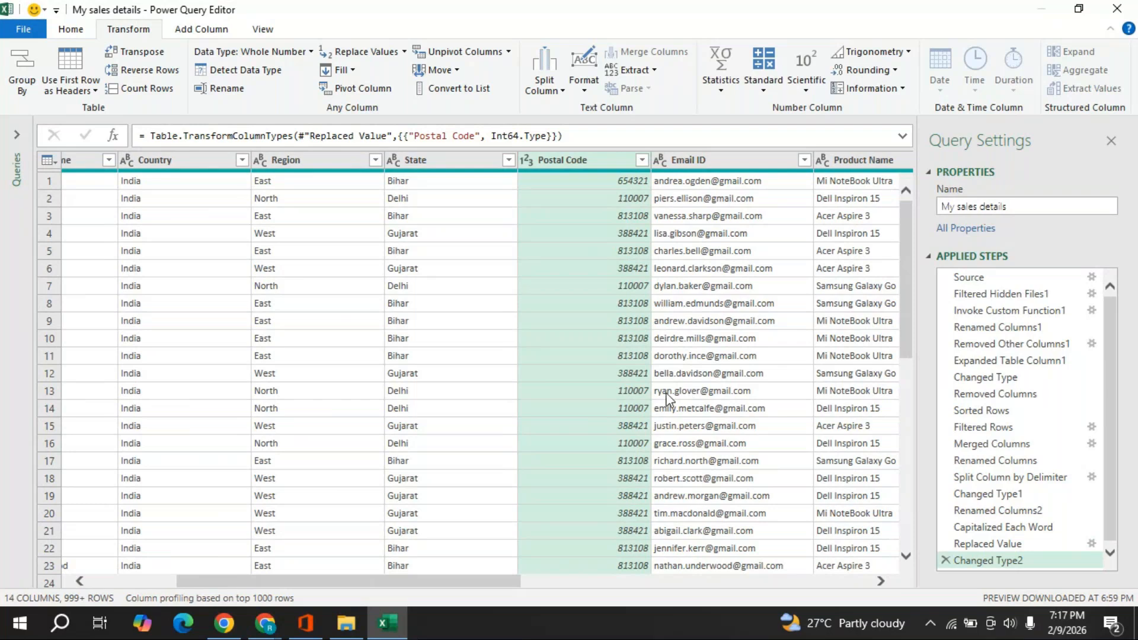
pyautogui.click(704, 161)
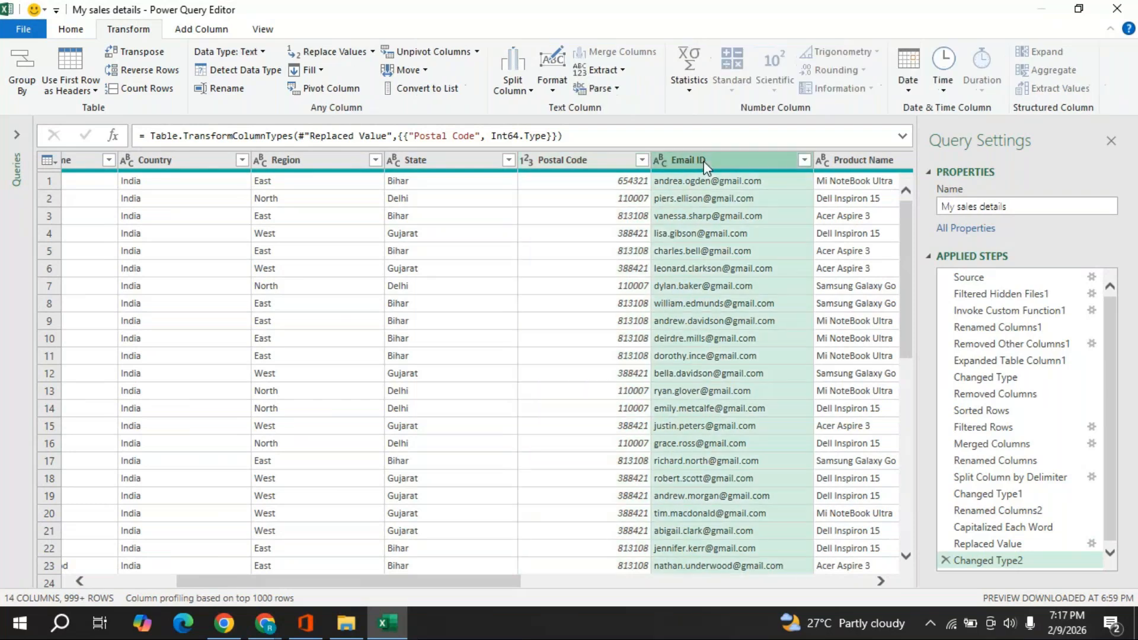
pyautogui.click(881, 581)
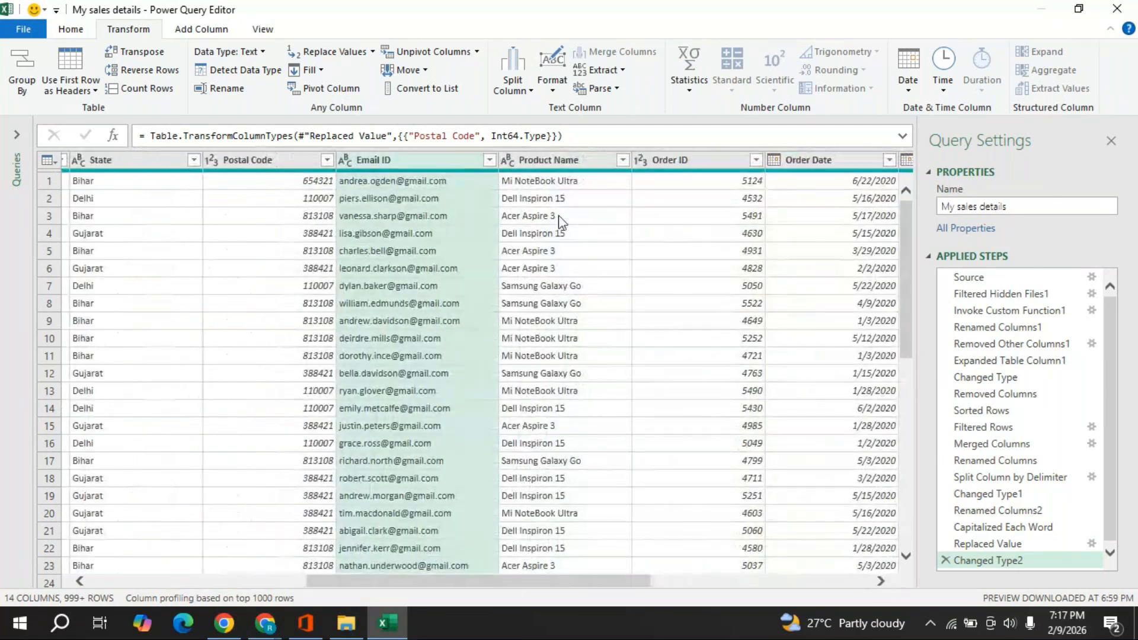
pyautogui.moveTo(555, 173)
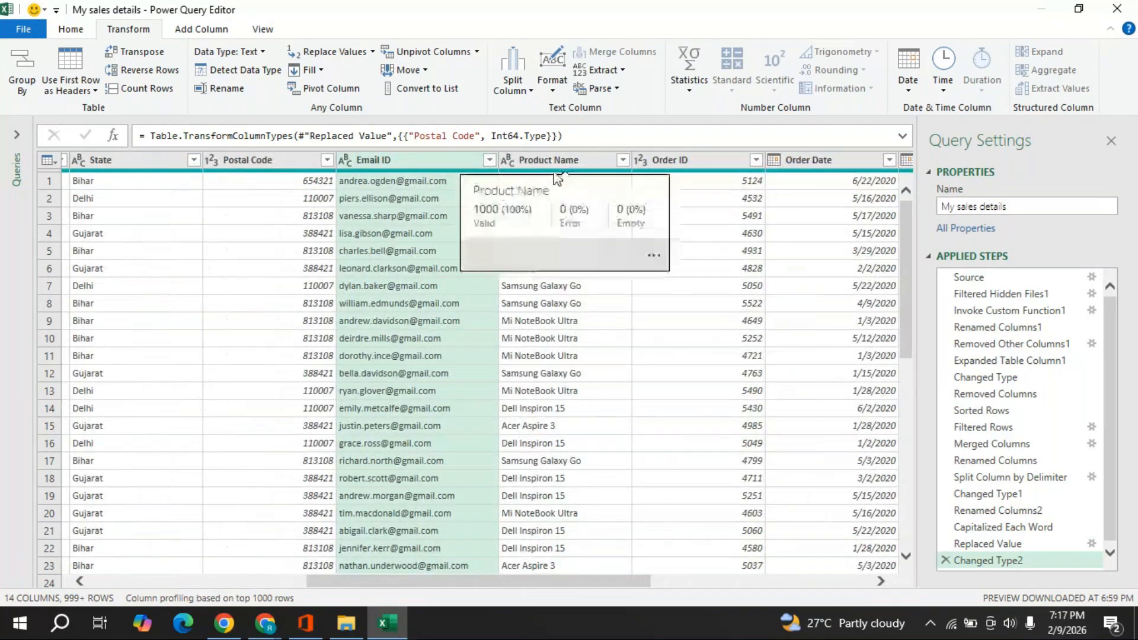
pyautogui.click(880, 581)
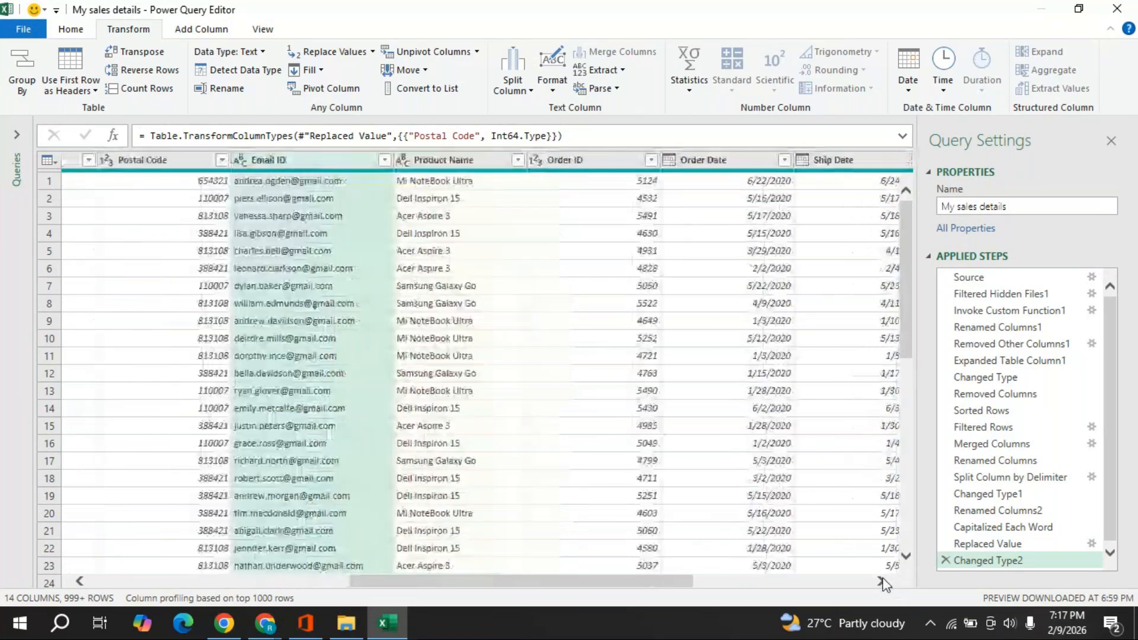
pyautogui.click(881, 581)
pyautogui.click(881, 582)
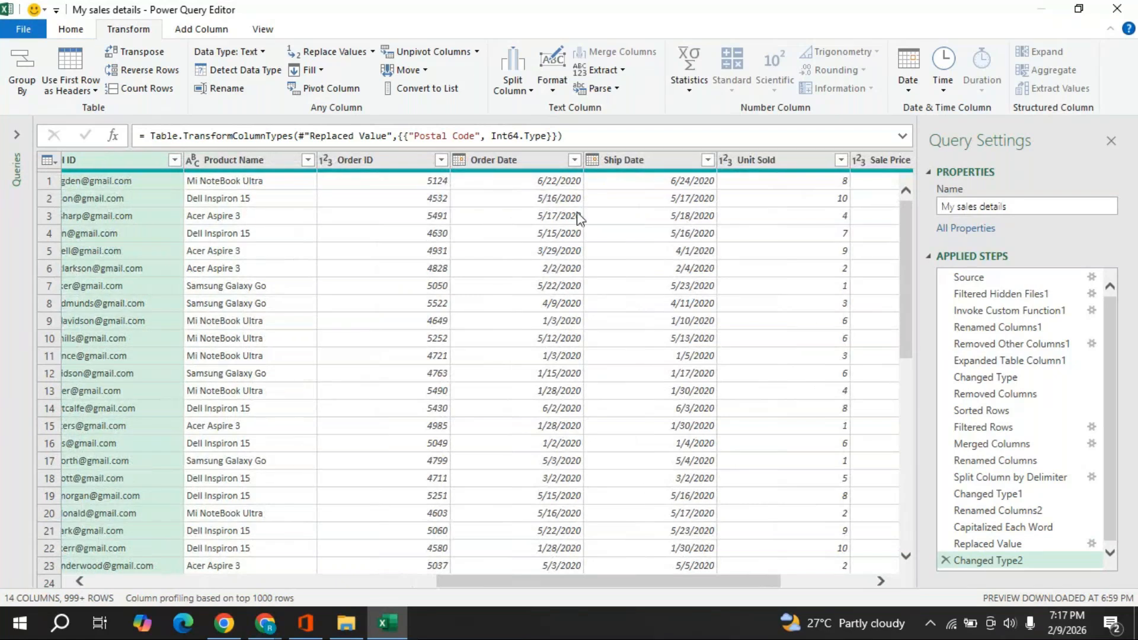
pyautogui.click(881, 581)
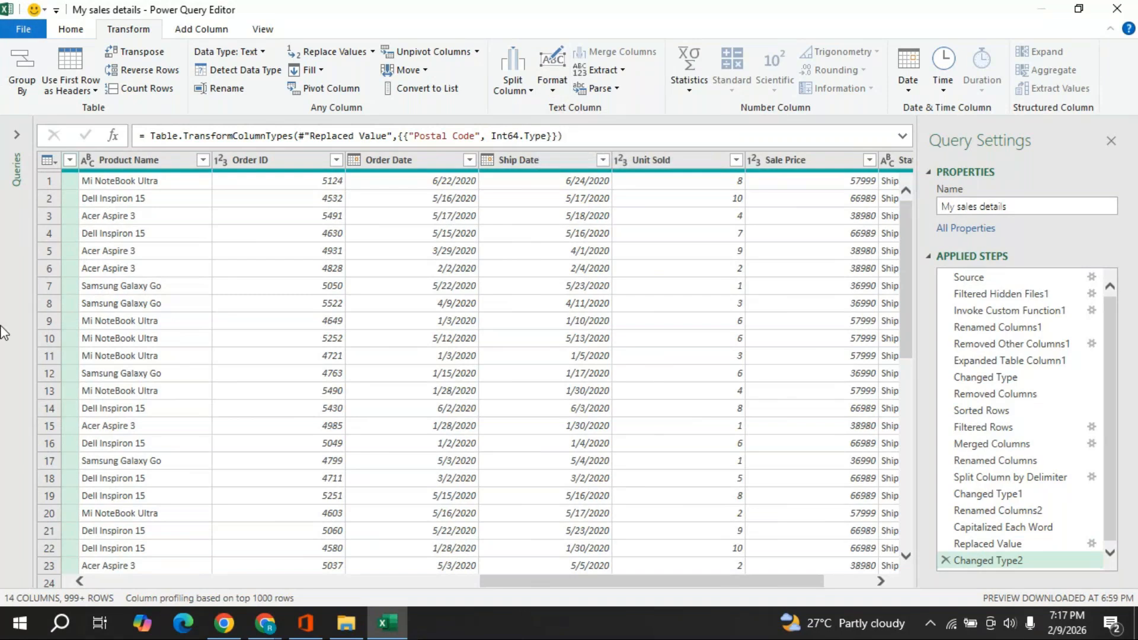
# - Add a column of days between Order Date and Ship Date using Subtract Days
pyautogui.click(557, 166)
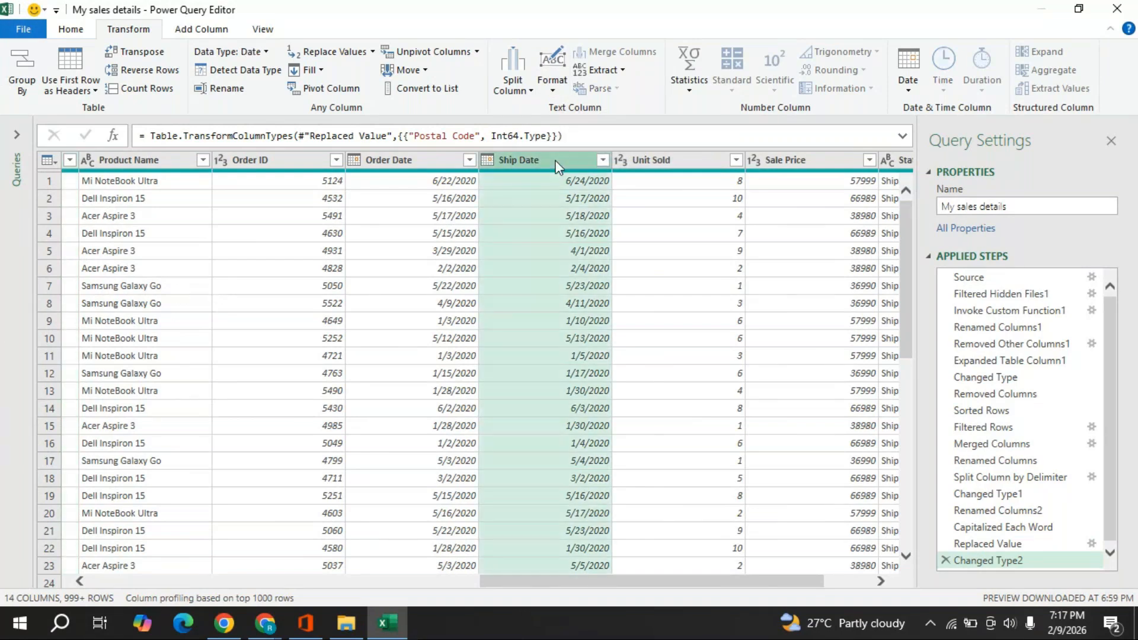
pyautogui.keyDown('ctrl'); pyautogui.click(388, 160); pyautogui.keyUp('ctrl')
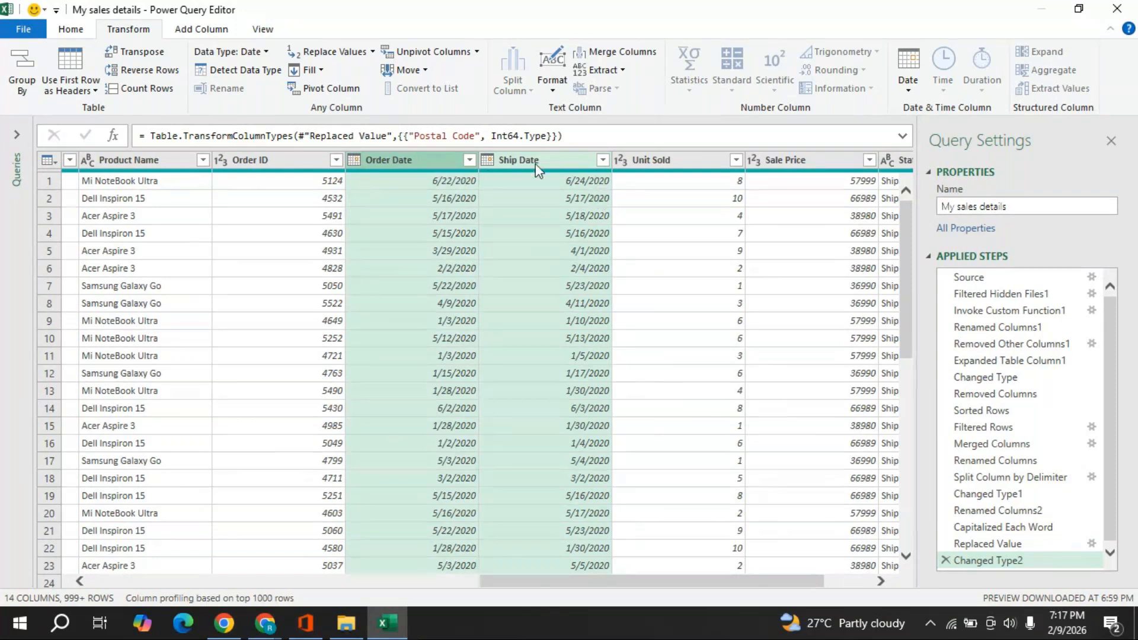
pyautogui.click(200, 30)
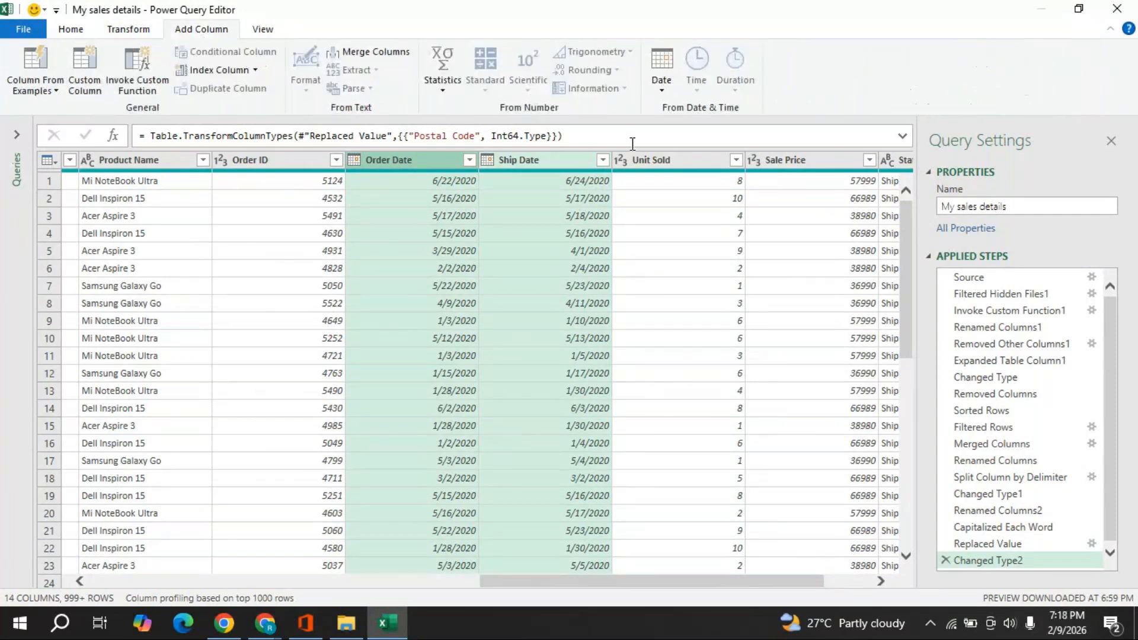
pyautogui.click(662, 91)
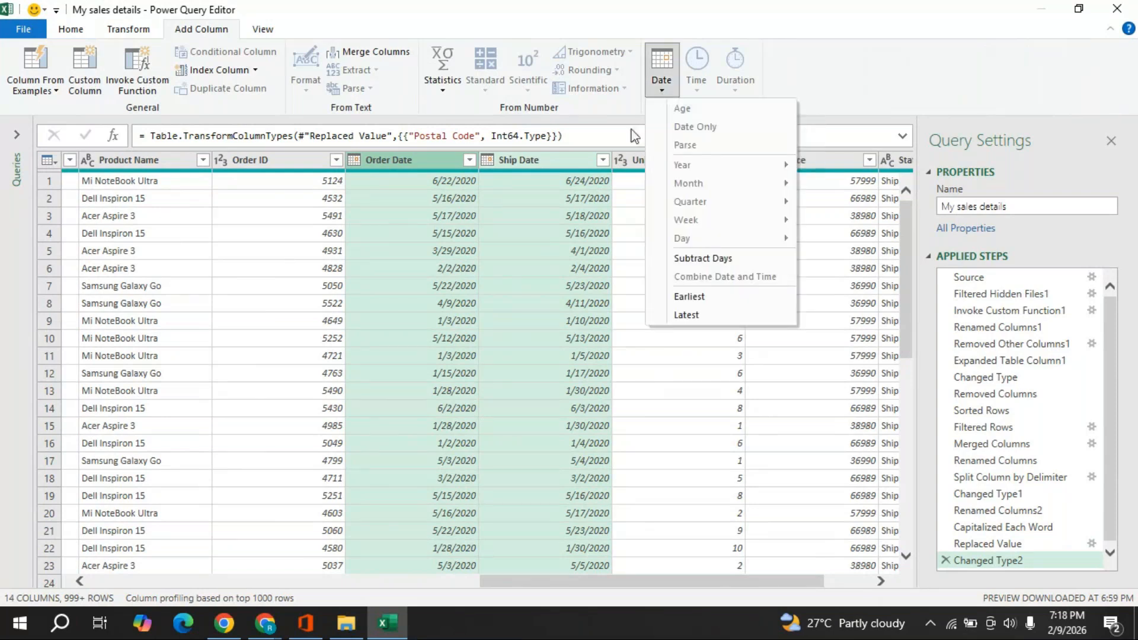
pyautogui.click(703, 258)
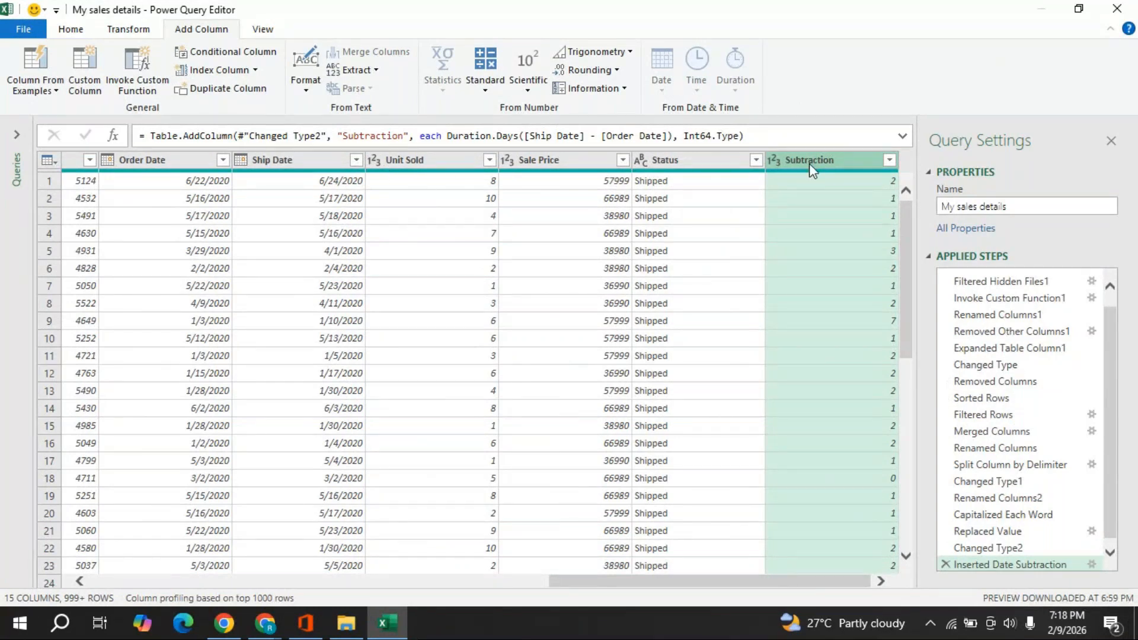
# - Move the new Subtraction column after Ship Date and rename it 'Days to ship'
pyautogui.moveTo(794, 162); pyautogui.dragTo(410, 202)
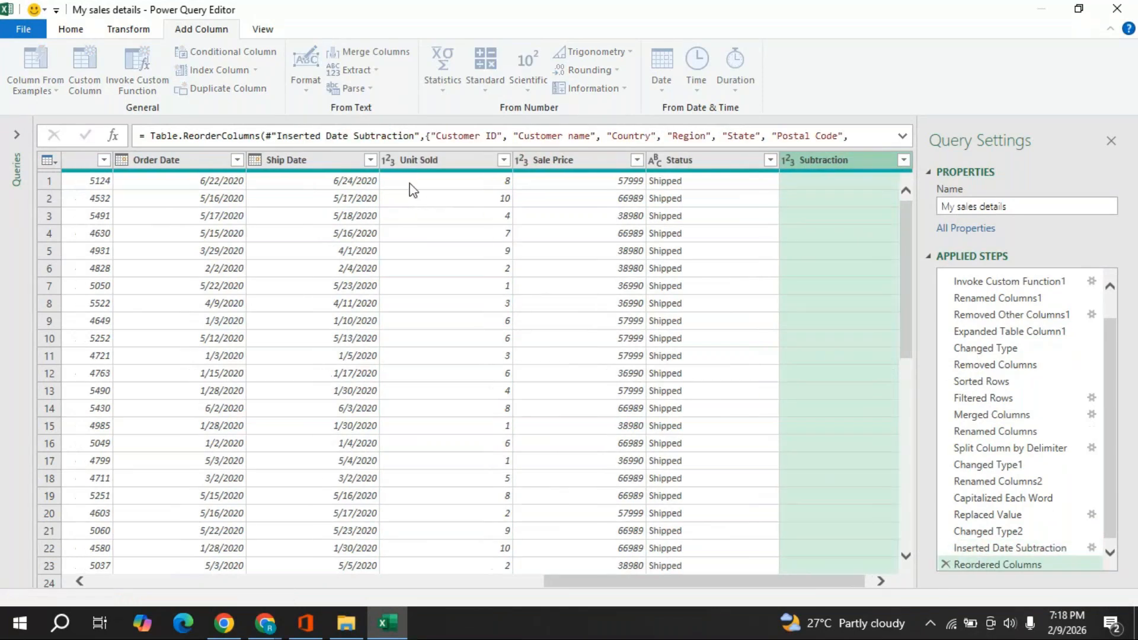
pyautogui.doubleClick(429, 161)
pyautogui.write('D')
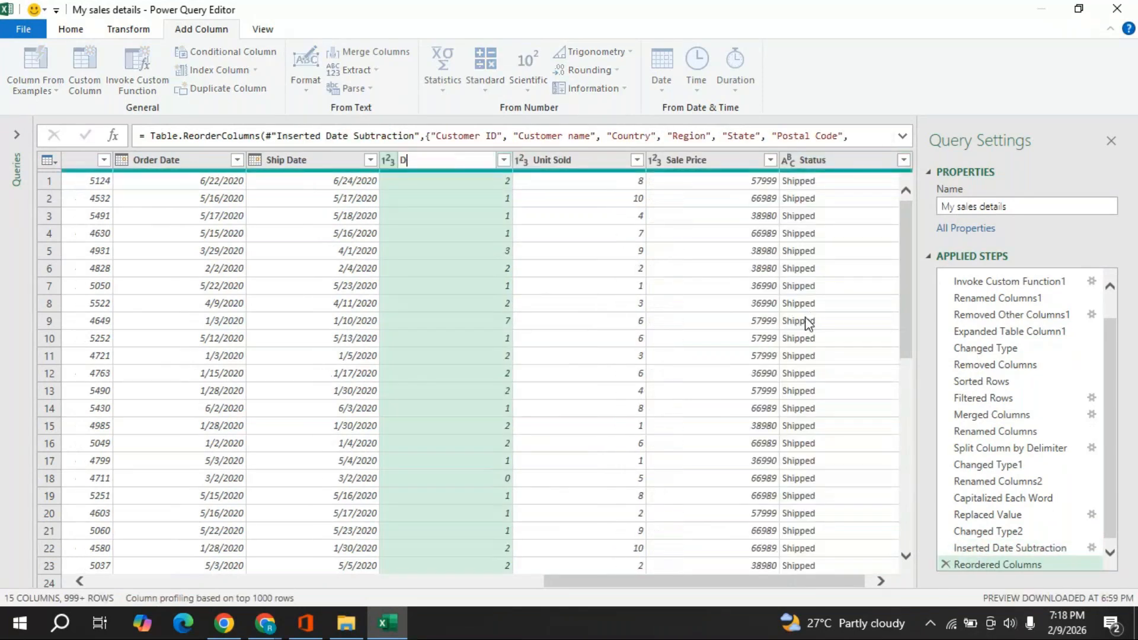
pyautogui.write('ays to ship')
pyautogui.press('Return')
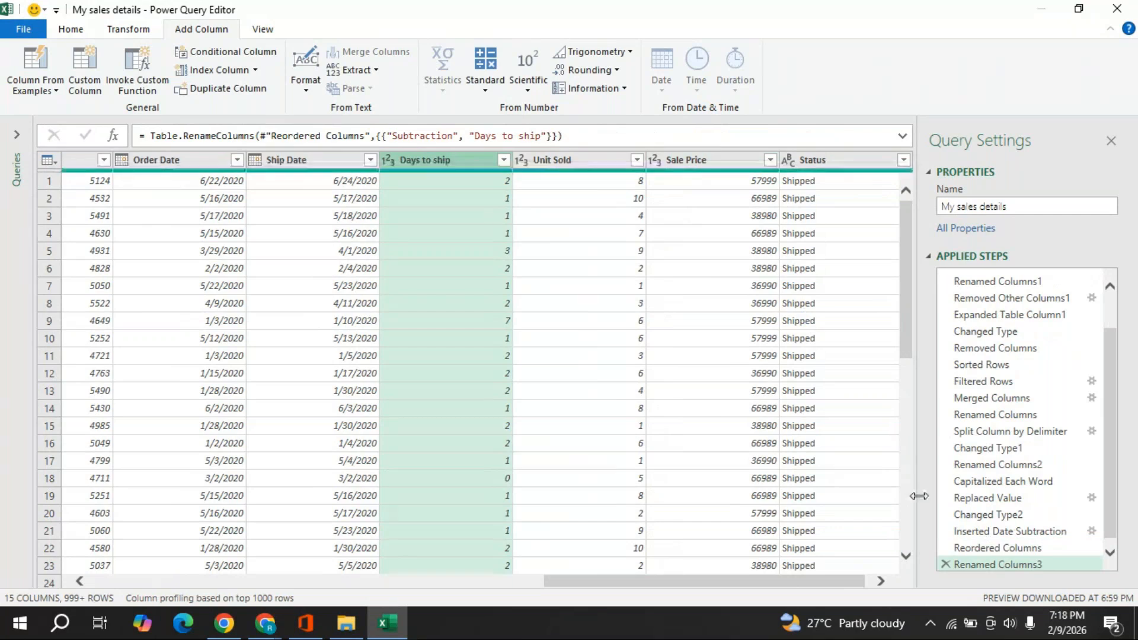
pyautogui.click(881, 583)
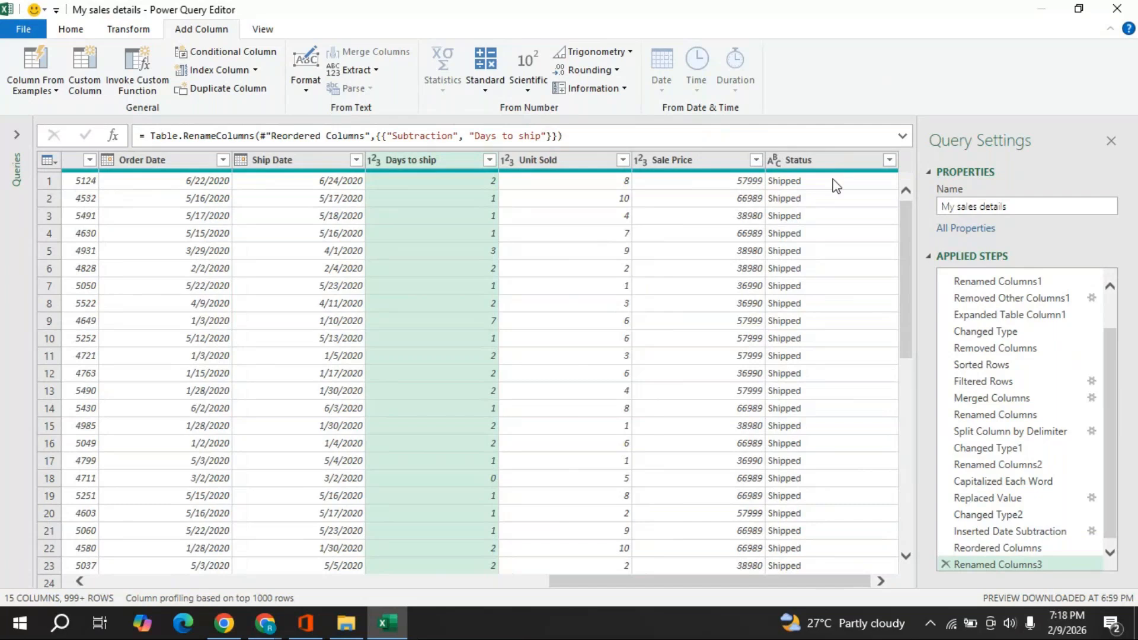
# - Multiply Unit Sold by Sale Price into a new column, place it before Status, and name it 'Total Sales'
pyautogui.click(548, 161)
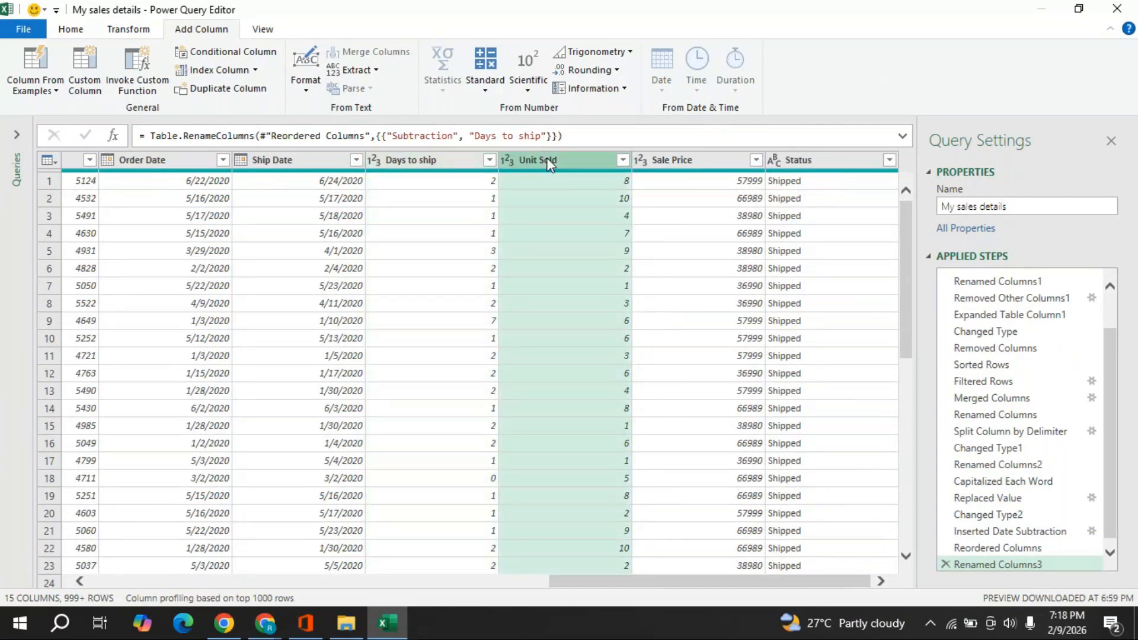
pyautogui.keyDown('ctrl'); pyautogui.click(670, 169); pyautogui.keyUp('ctrl')
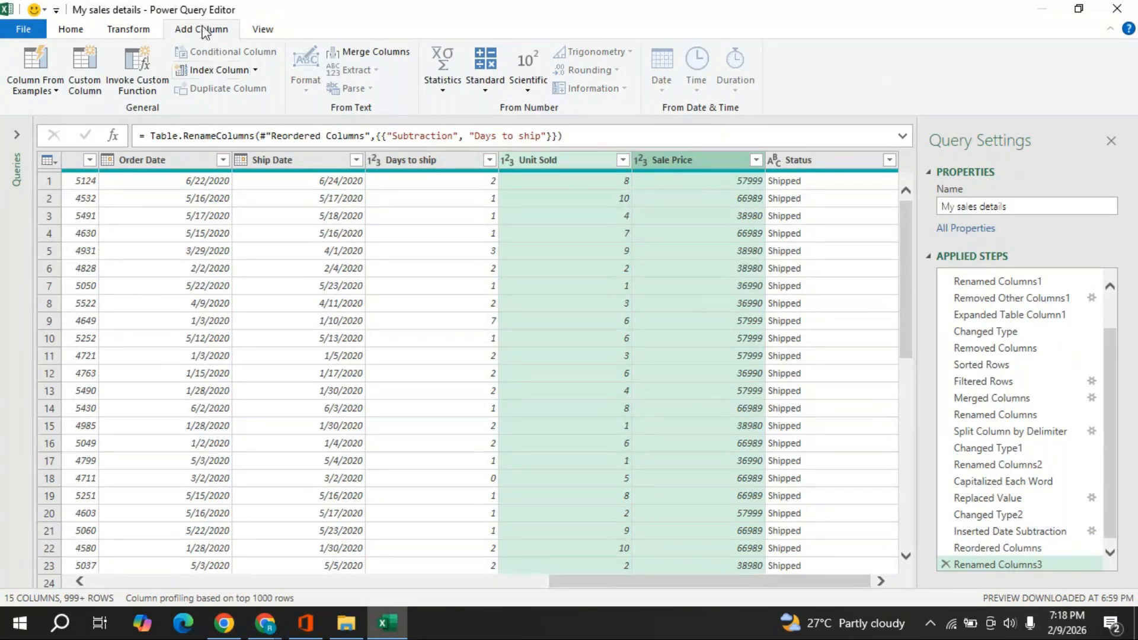
pyautogui.click(485, 94)
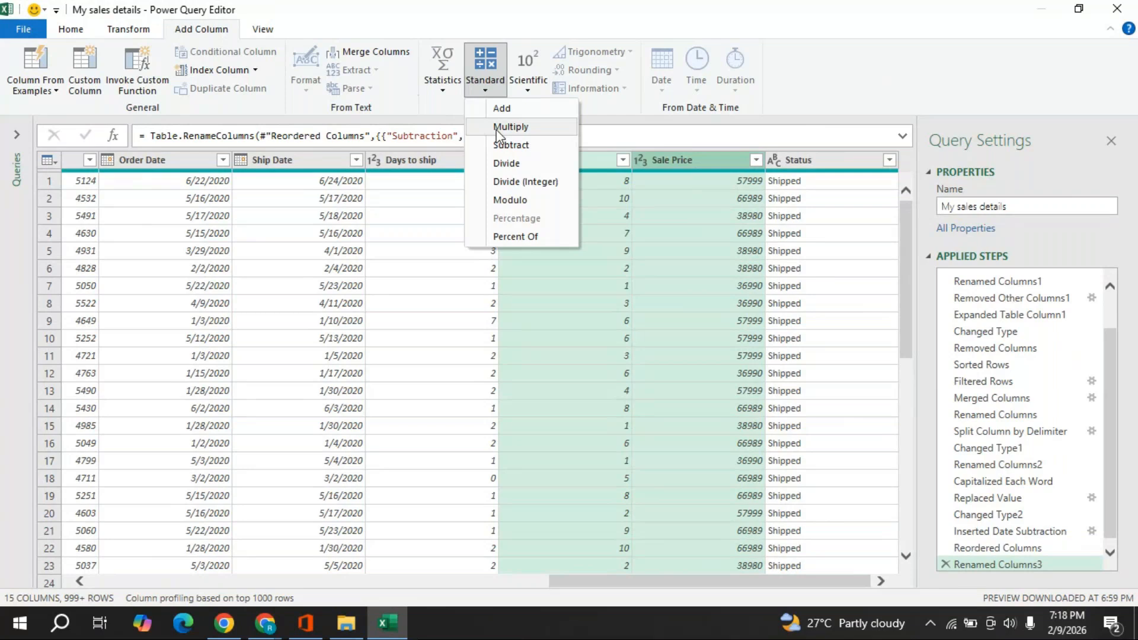
pyautogui.click(517, 130)
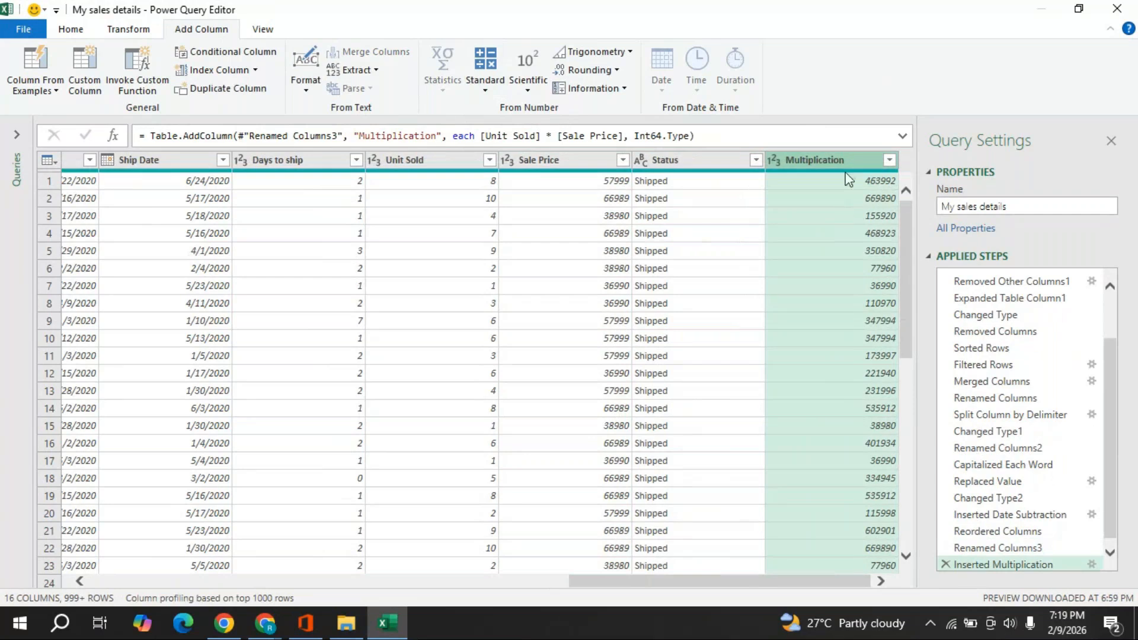
pyautogui.moveTo(833, 162); pyautogui.dragTo(685, 171)
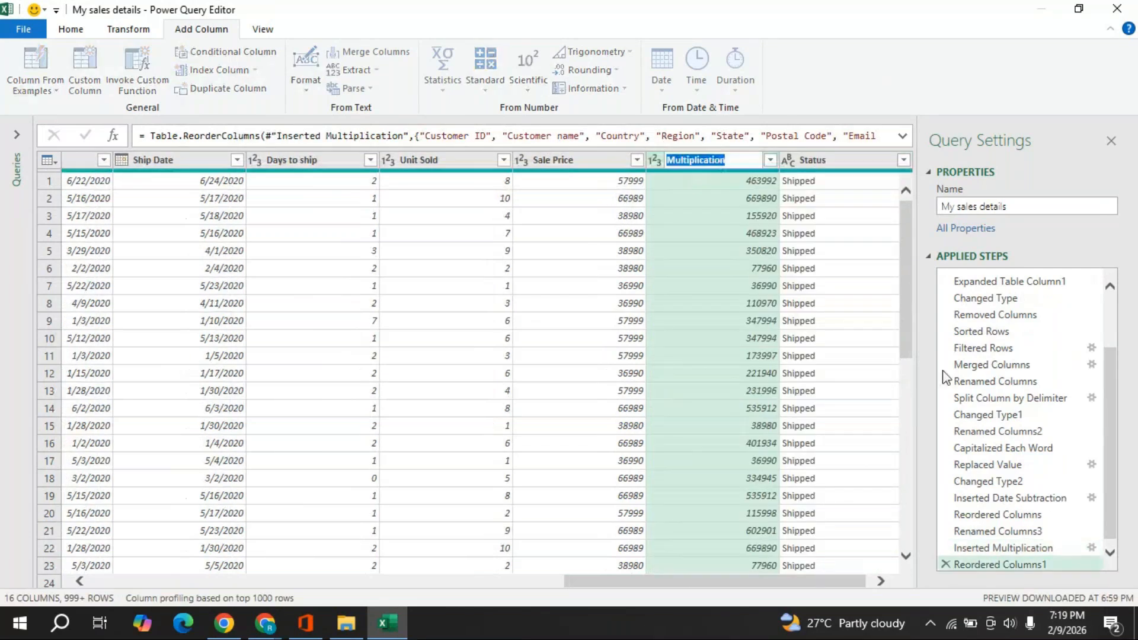
pyautogui.write('Total Sales')
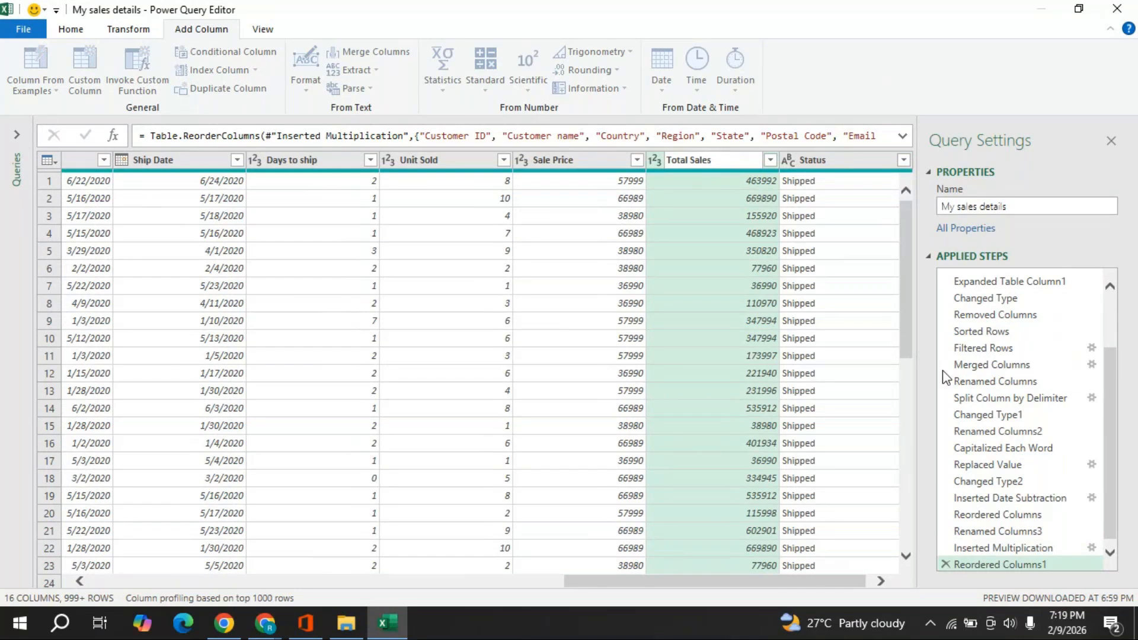
pyautogui.press('Return')
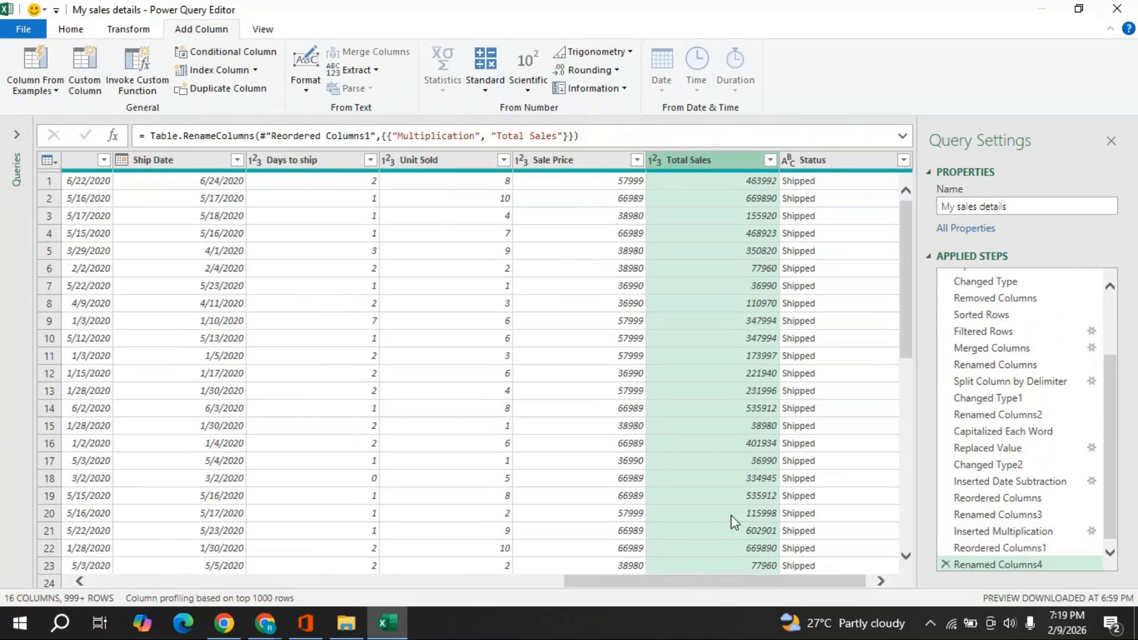
pyautogui.moveTo(691, 585); pyautogui.dragTo(671, 578)
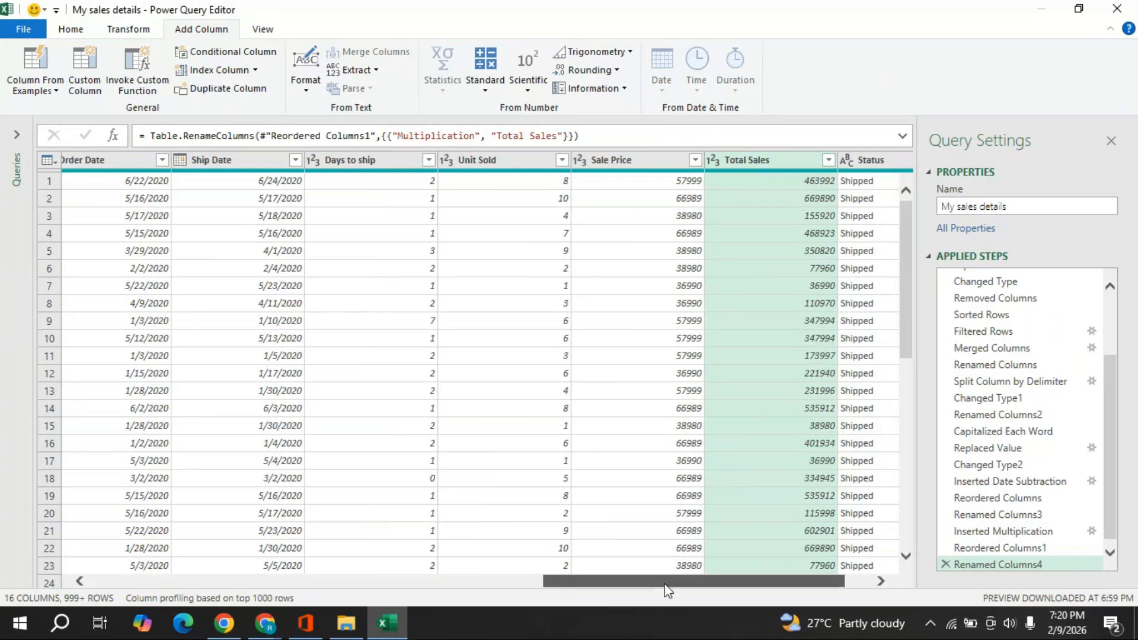
pyautogui.moveTo(667, 590); pyautogui.dragTo(179, 574)
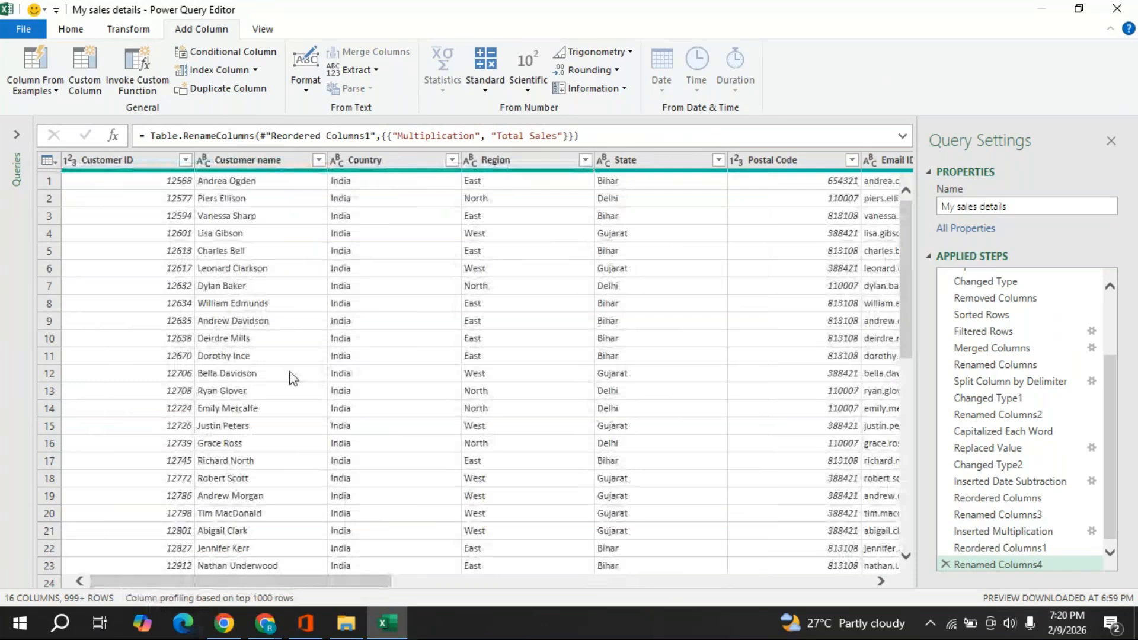
# - Close & Load the query, loading 2,100 rows into a worksheet table
pyautogui.click(70, 29)
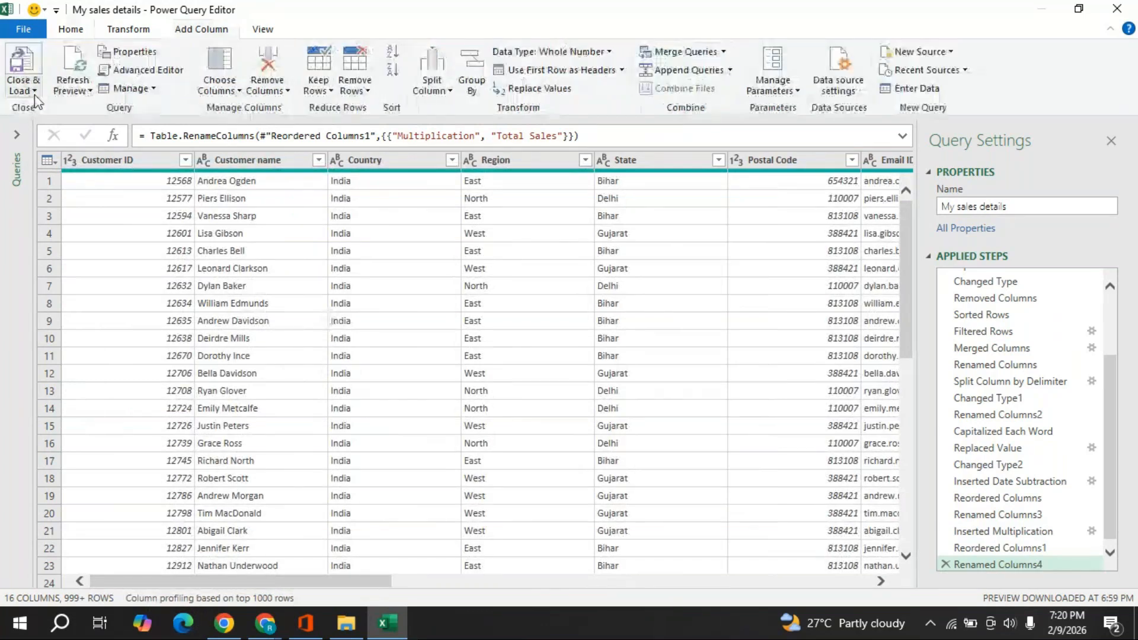
pyautogui.click(34, 93)
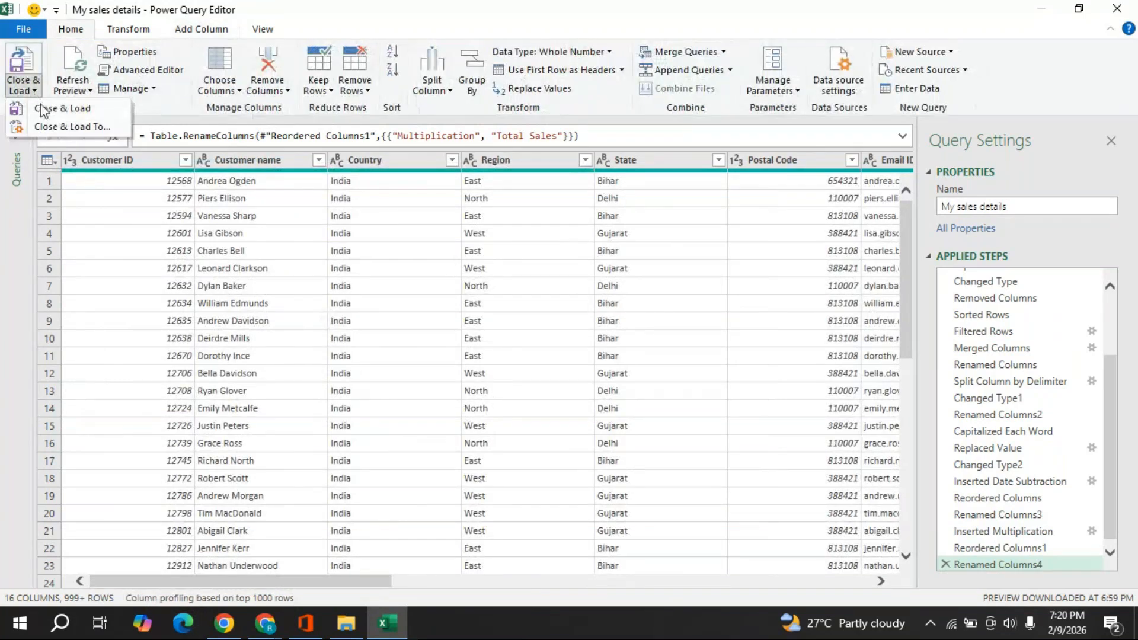
pyautogui.click(43, 109)
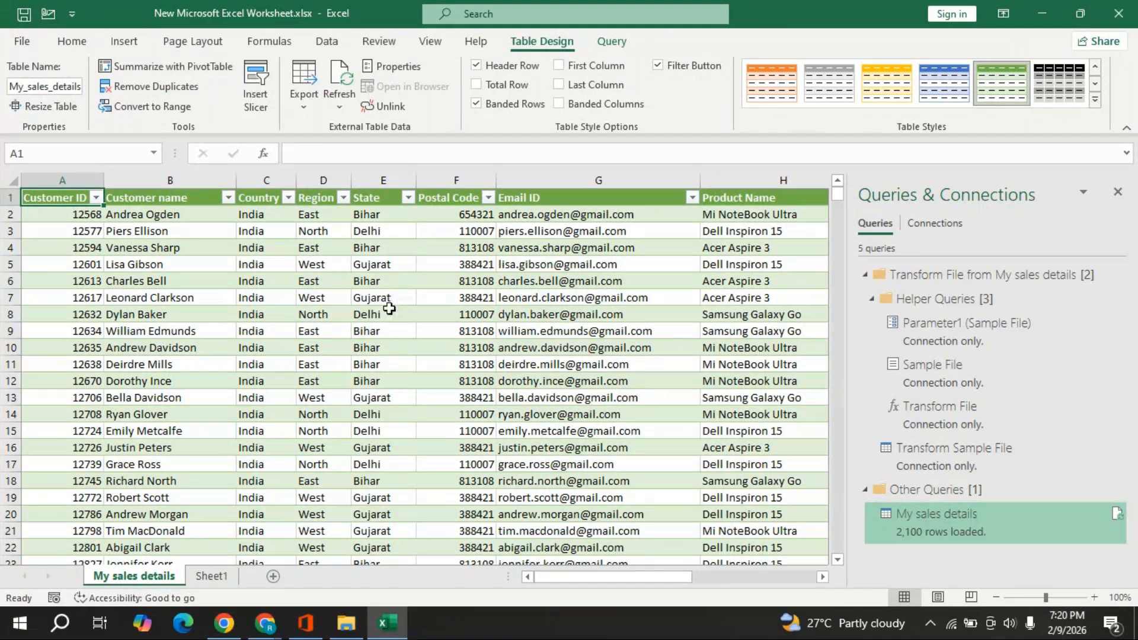
pyautogui.moveTo(928, 540)
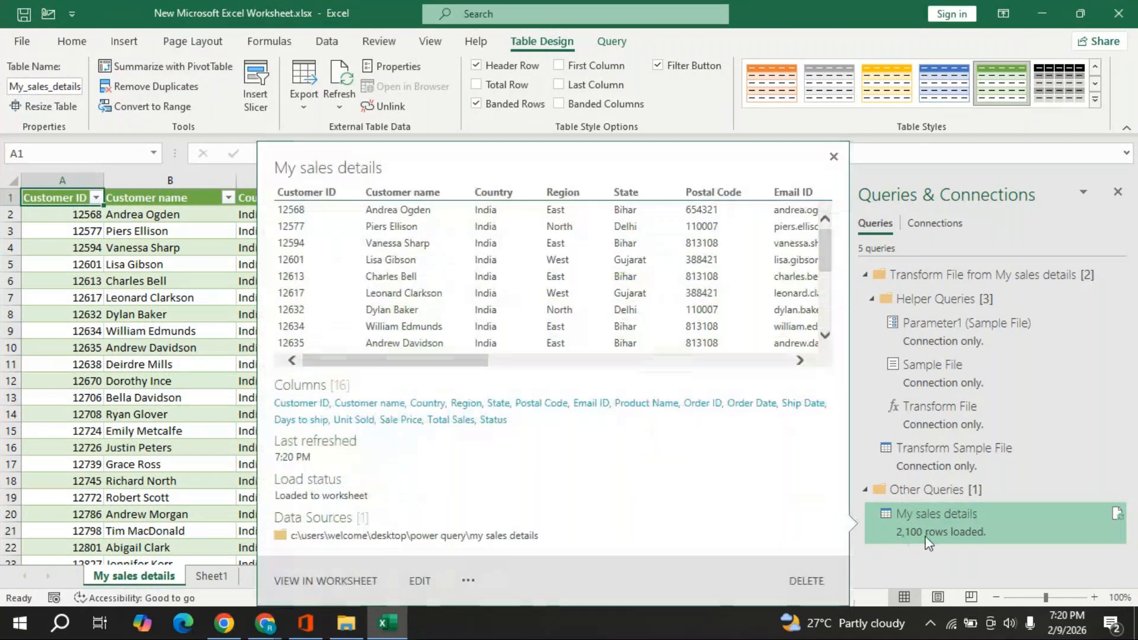
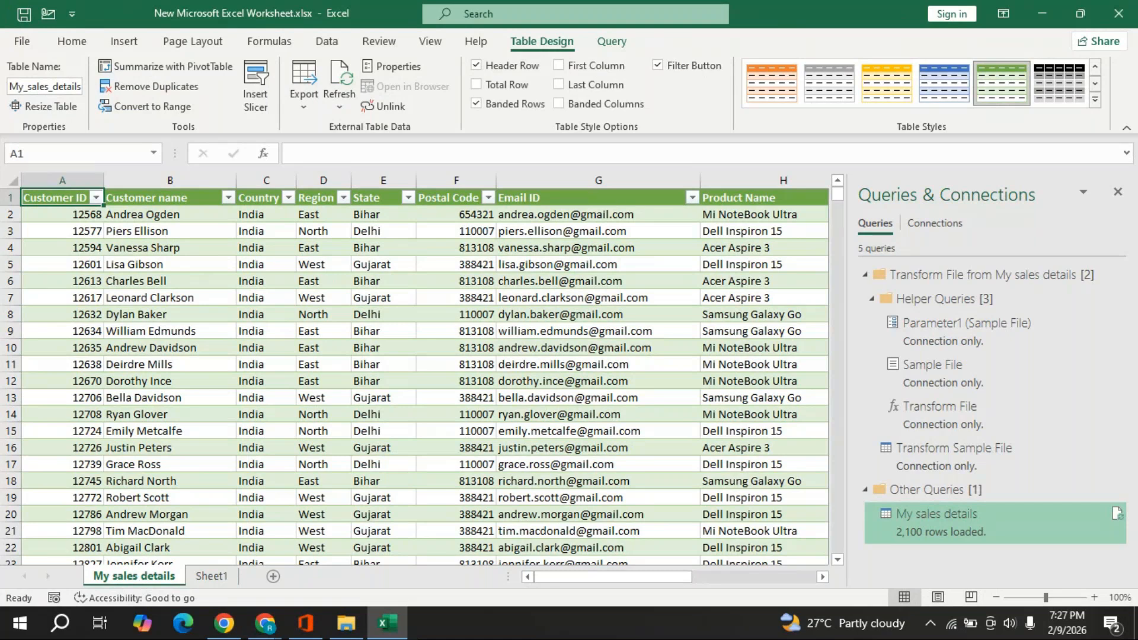
# - Close the sales workbook, discarding its unsaved changes
pyautogui.click(1118, 13)
pyautogui.click(578, 336)
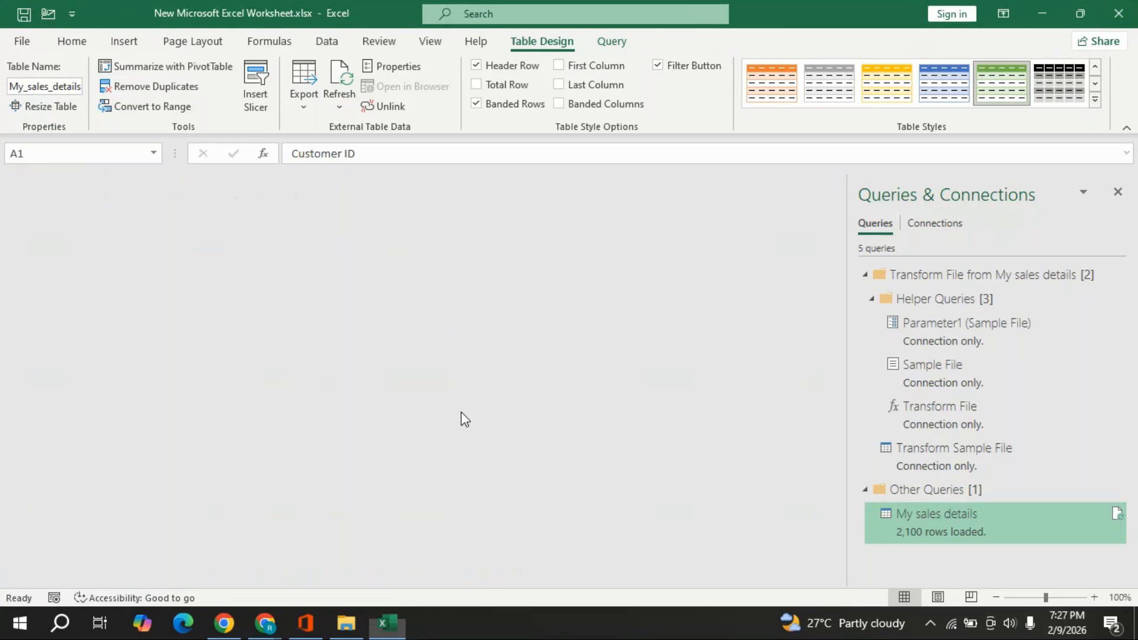
# - Inspect SD-2020.txt in My students details, then open New Microsoft Excel Worksheet from Power query
pyautogui.doubleClick(302, 198)
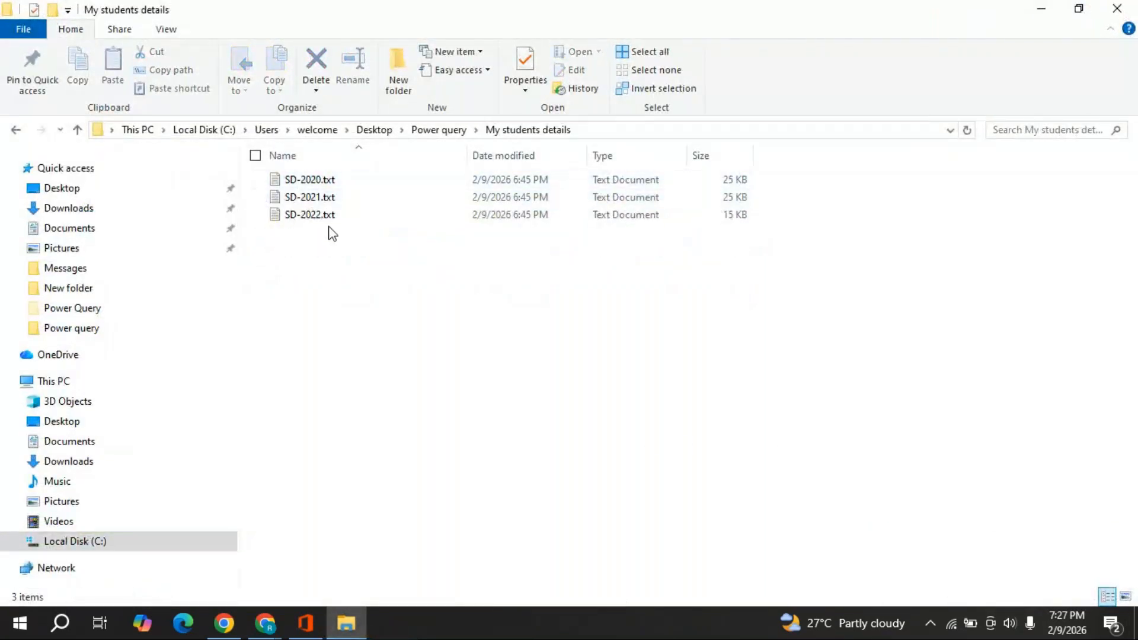
pyautogui.click(320, 182)
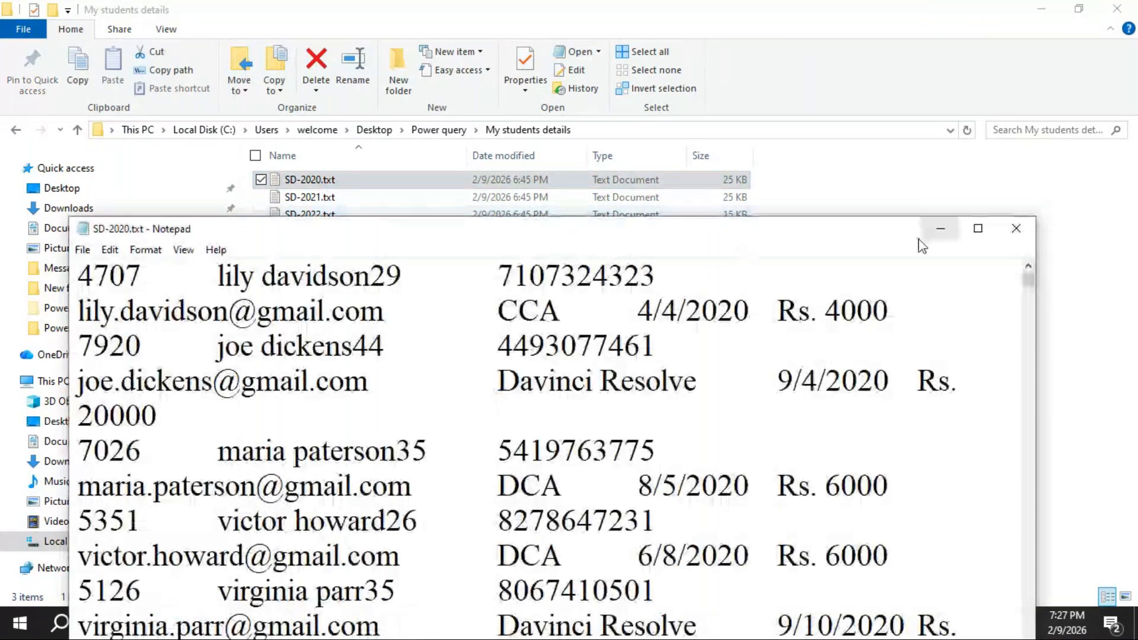
pyautogui.click(977, 228)
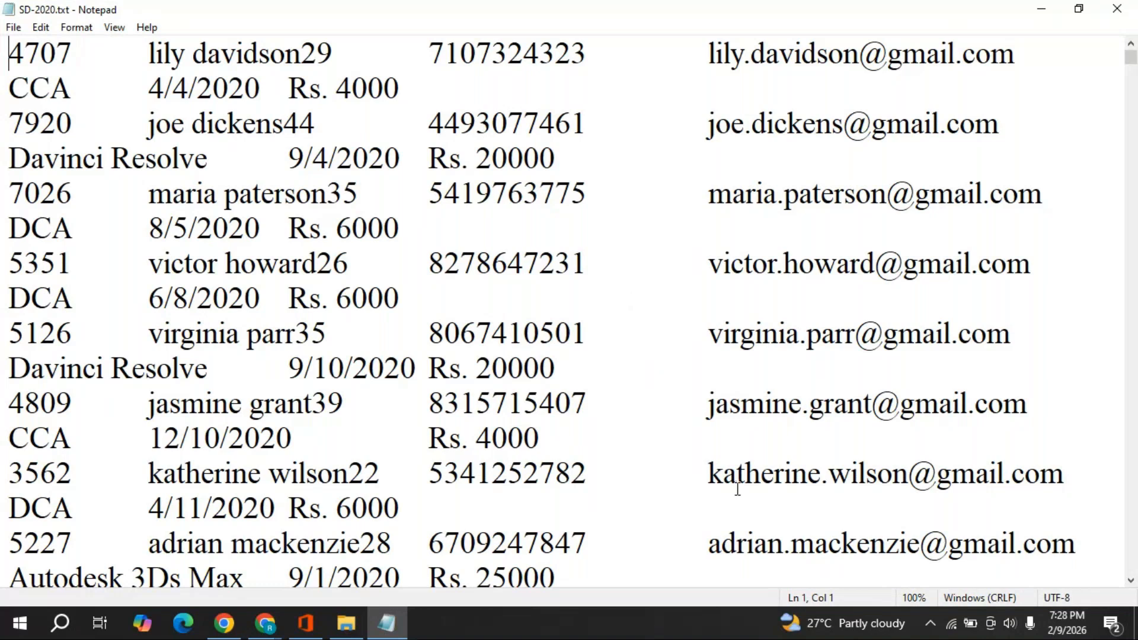
pyautogui.click(1117, 10)
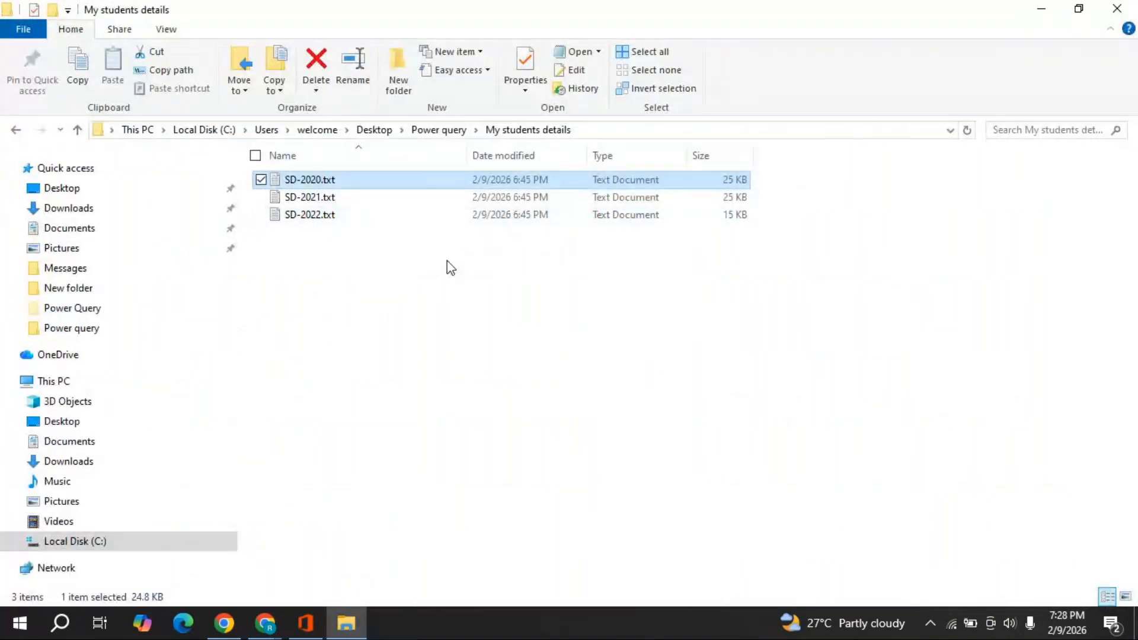
pyautogui.click(441, 129)
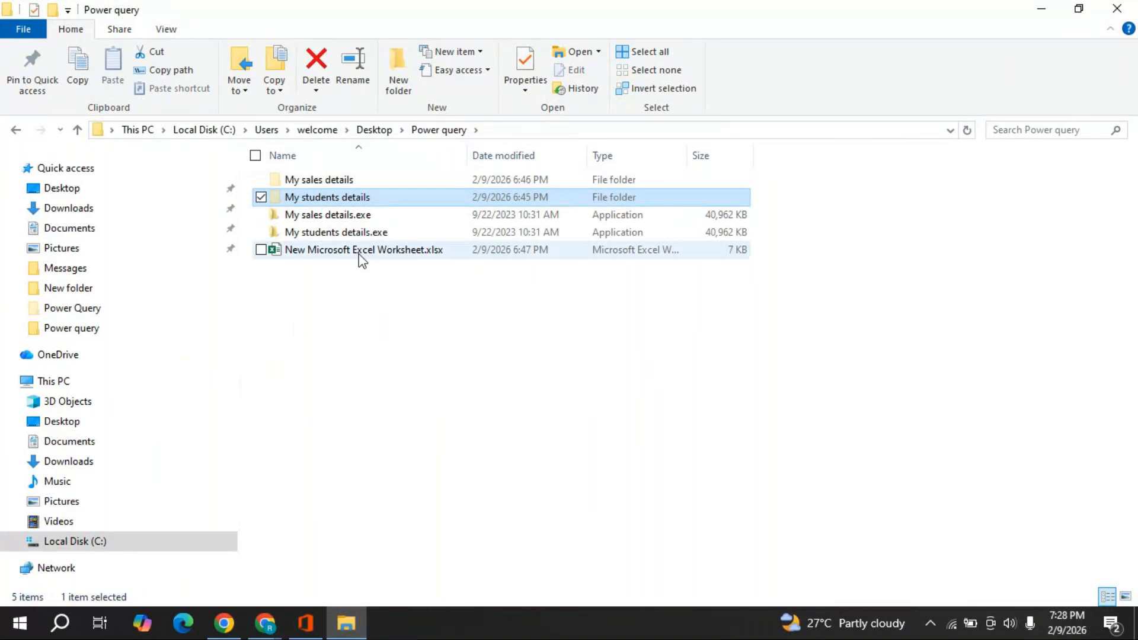
pyautogui.doubleClick(358, 253)
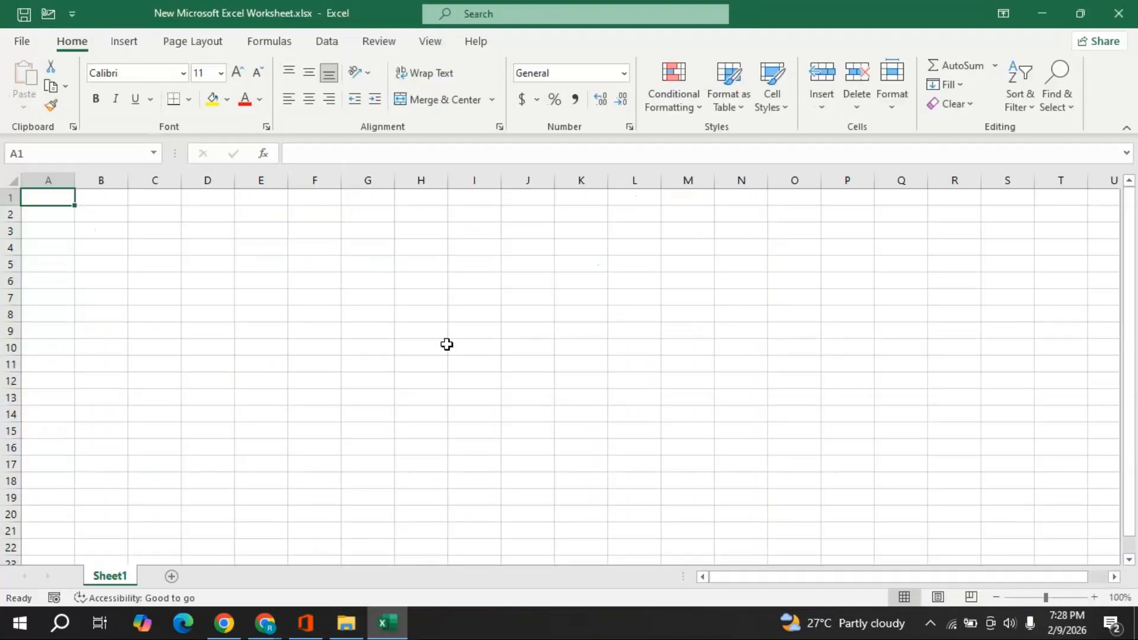
# - Start a Get Data > From File > From Folder import from the Data tab
pyautogui.click(337, 44)
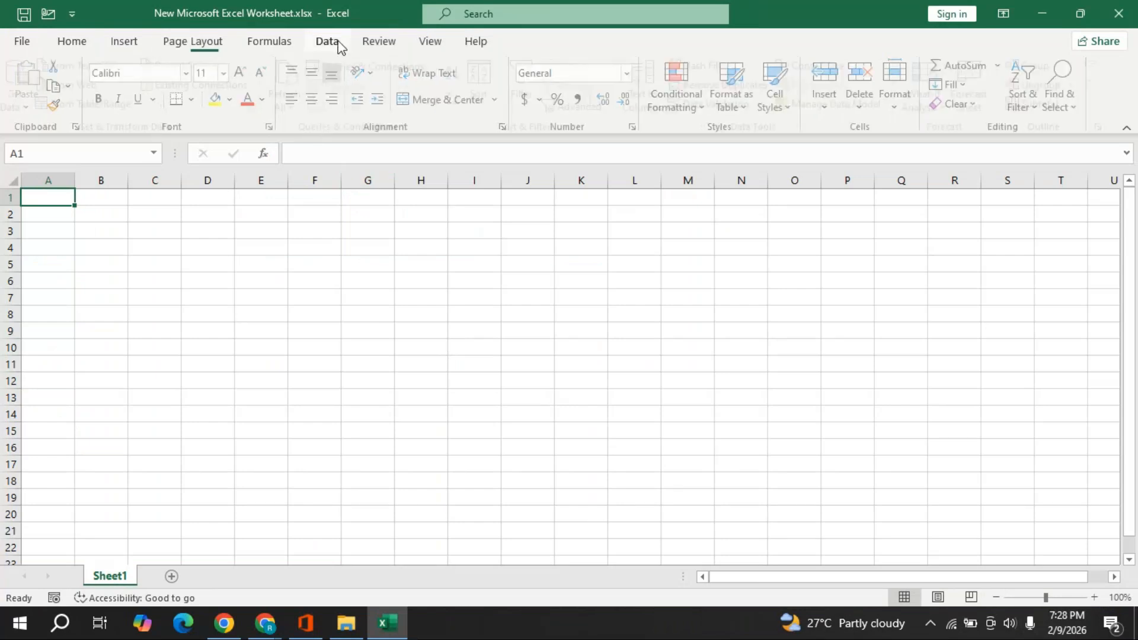
pyautogui.click(30, 108)
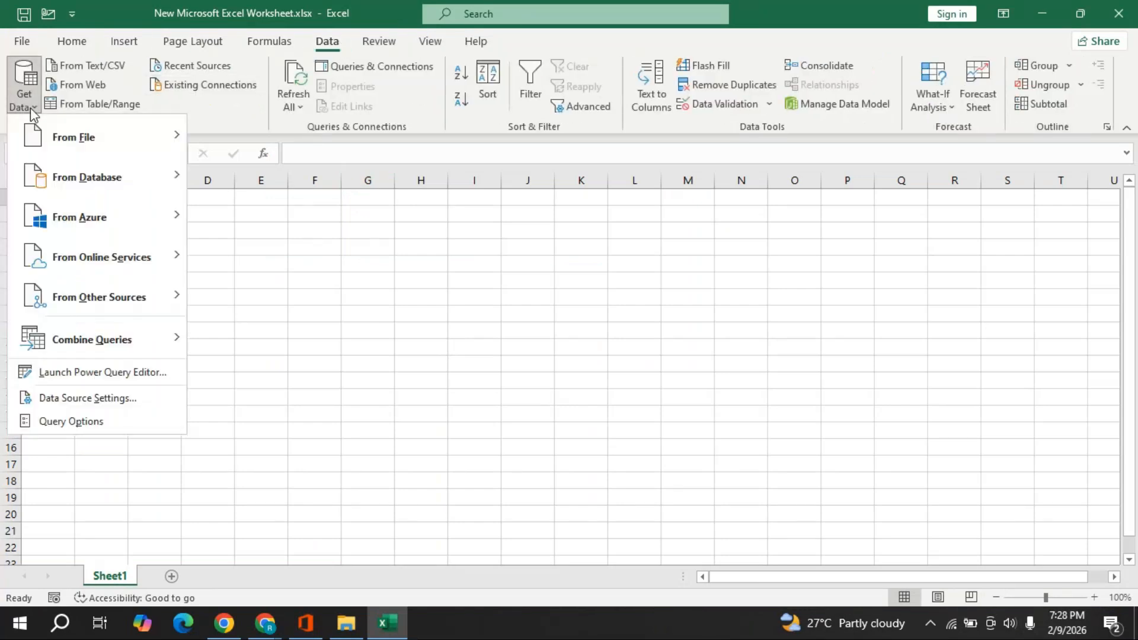
pyautogui.moveTo(125, 143)
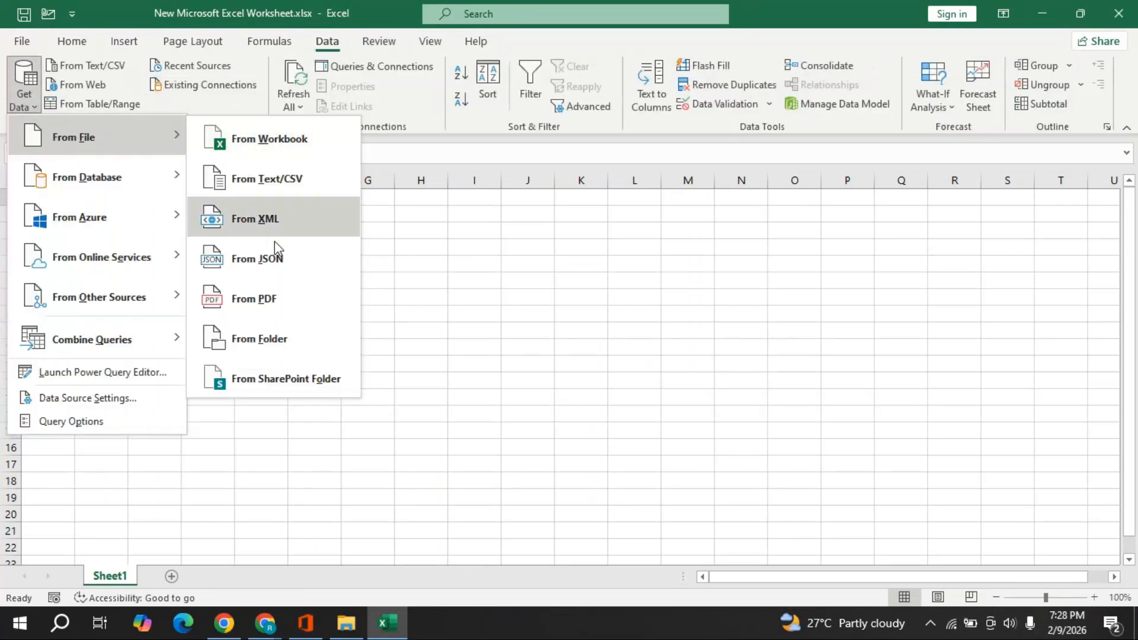
pyautogui.click(270, 340)
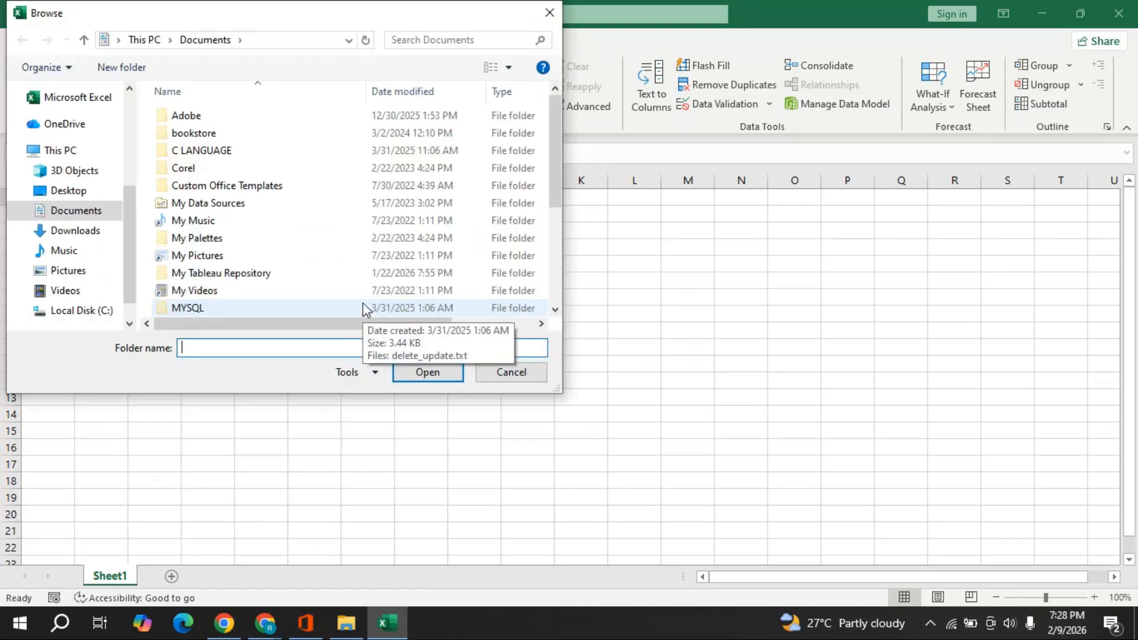
# - Select Desktop > Power query > My students details as the source folder
pyautogui.click(79, 190)
pyautogui.doubleClick(201, 170)
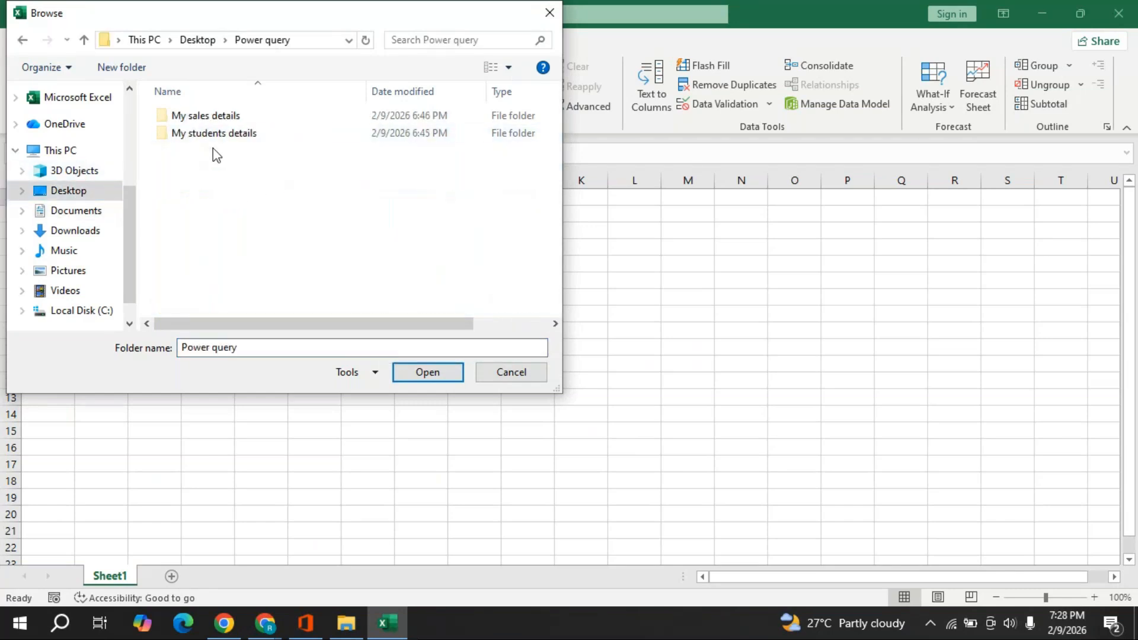
pyautogui.click(214, 135)
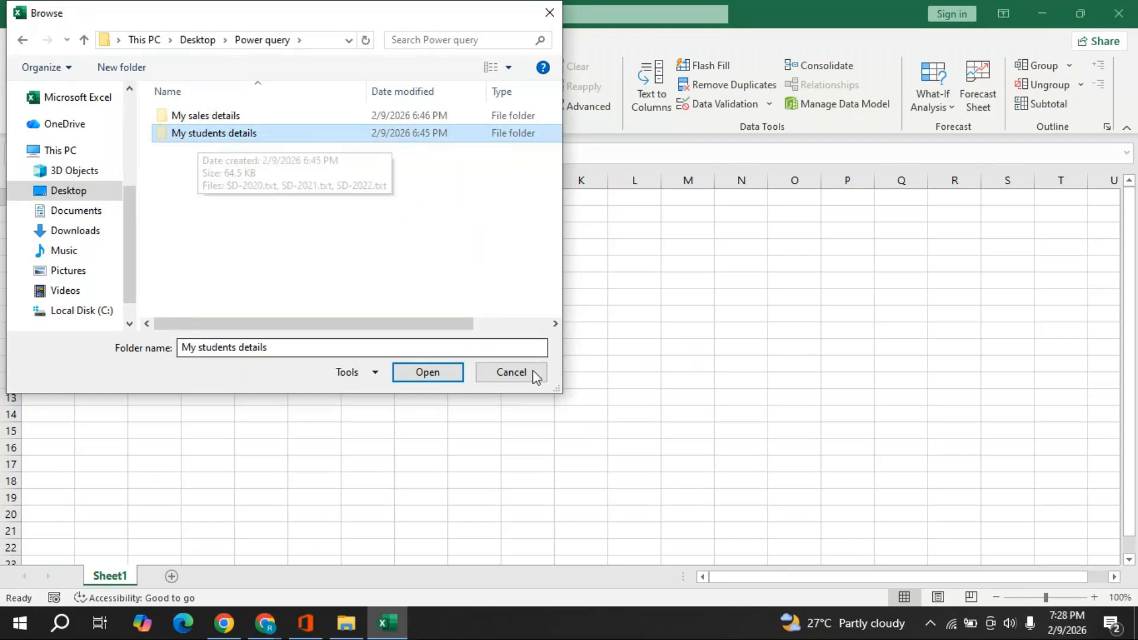
pyautogui.click(414, 372)
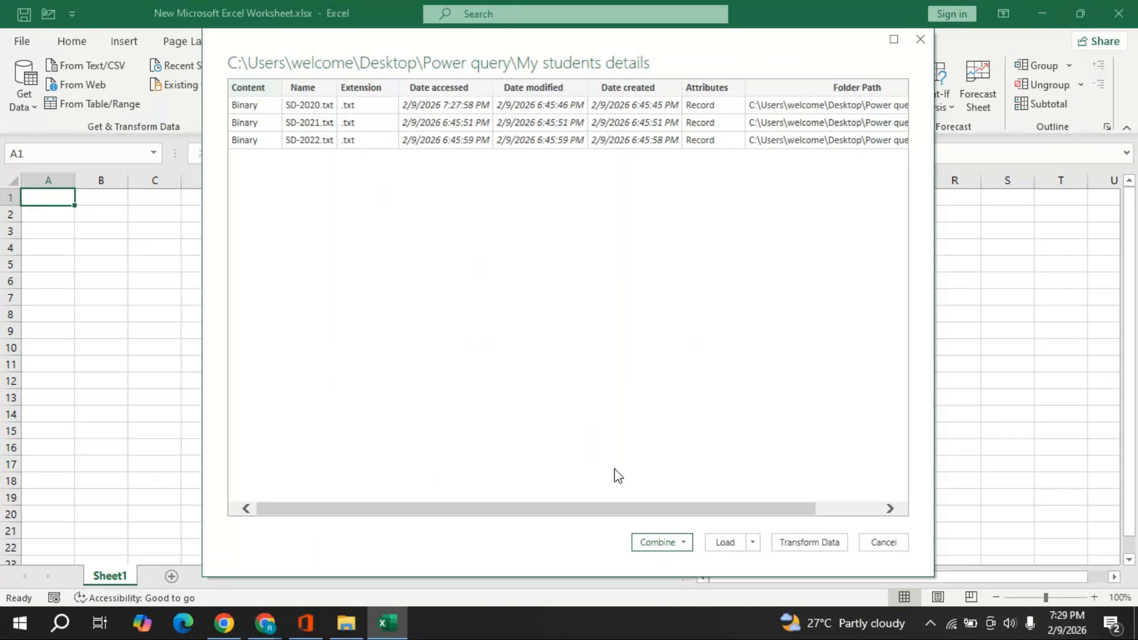
# - Choose Combine & Transform Data for the three SD files and bring up the Sample File choices
pyautogui.click(684, 543)
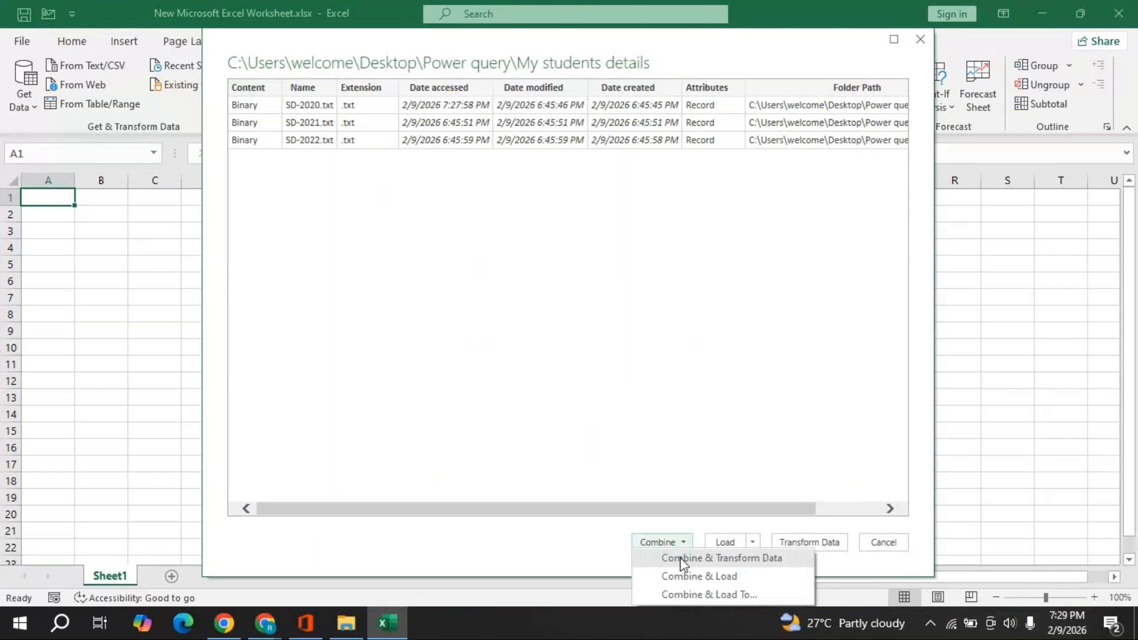
pyautogui.click(717, 576)
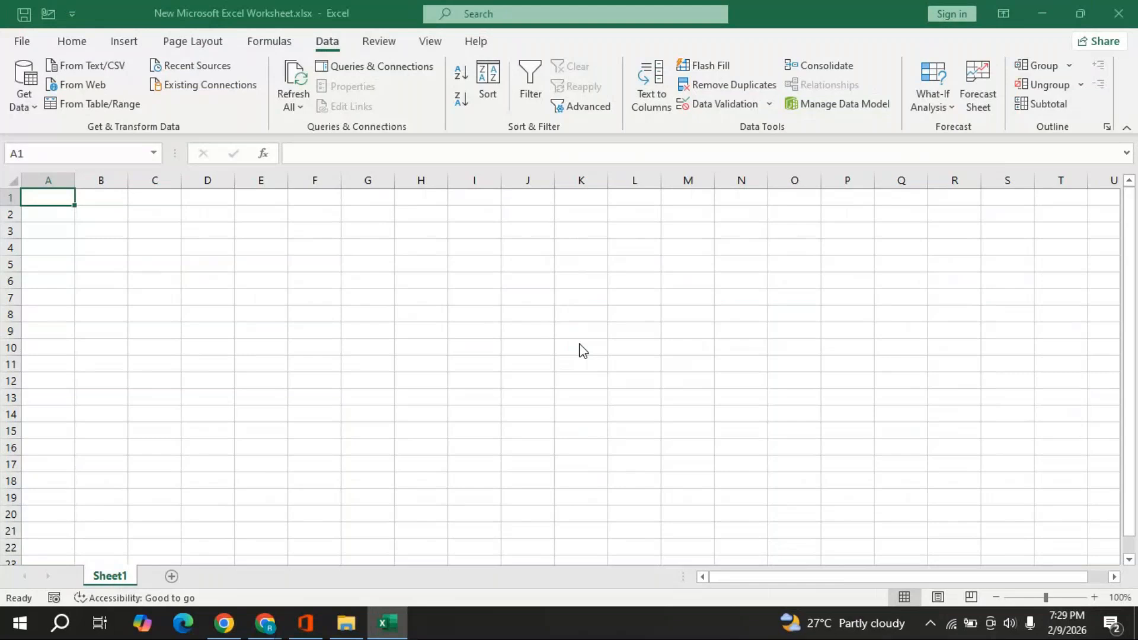
pyautogui.click(371, 129)
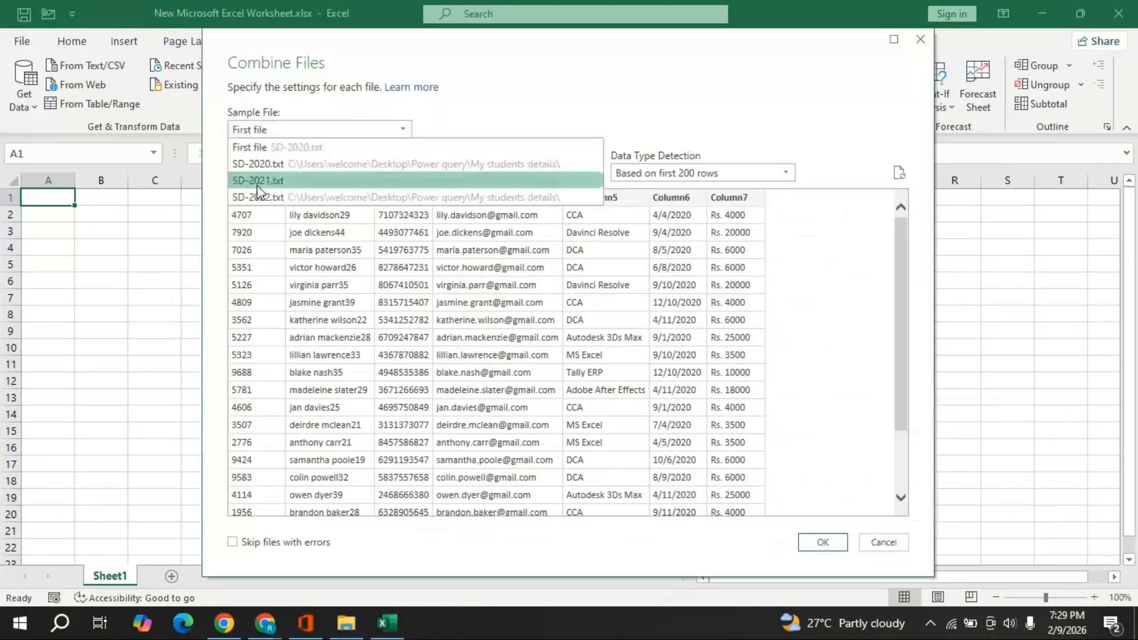
# - Leave First file as the Combine Files sample, previewing seven tab-delimited columns
pyautogui.click(259, 151)
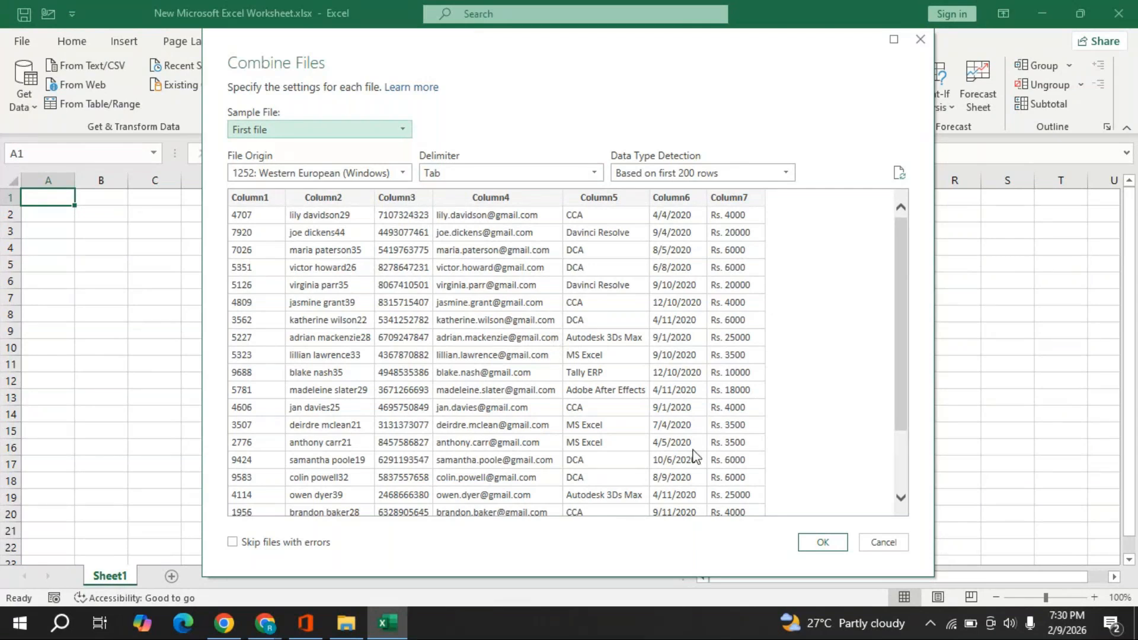
# - Confirm the Combine Files settings, creating the 778-row My students details query
pyautogui.click(834, 545)
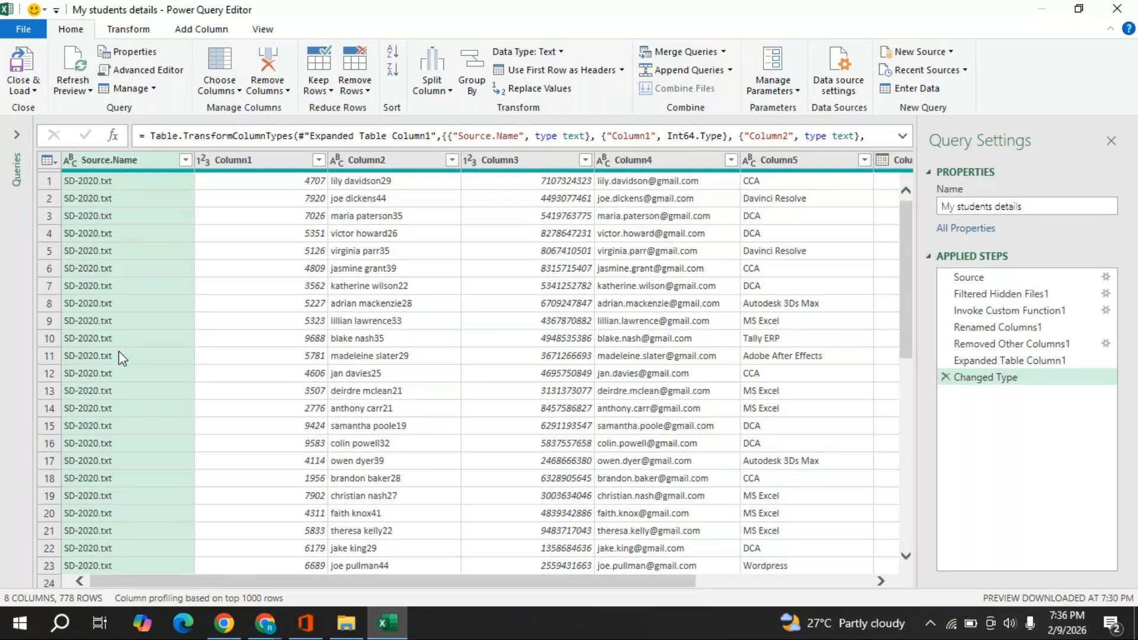
# - Delete the Source.Name column, leaving seven student data columns
pyautogui.rightClick(131, 170)
pyautogui.click(158, 193)
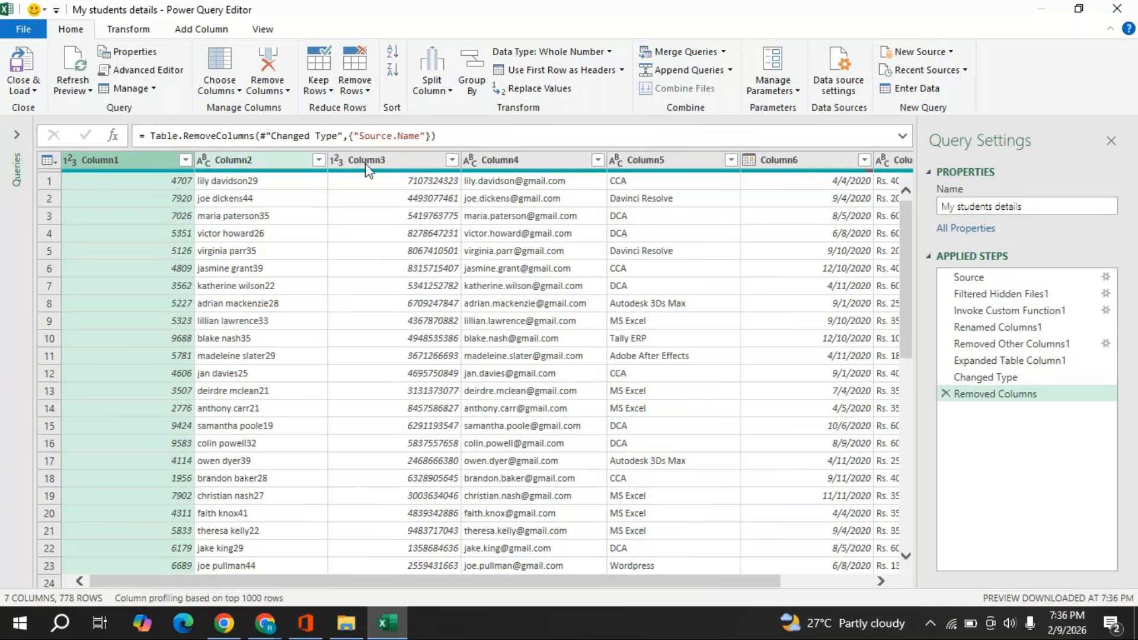
# - Rename Column1 to 'Student ID' and sort the rows ascending by it
pyautogui.doubleClick(111, 166)
pyautogui.write('St')
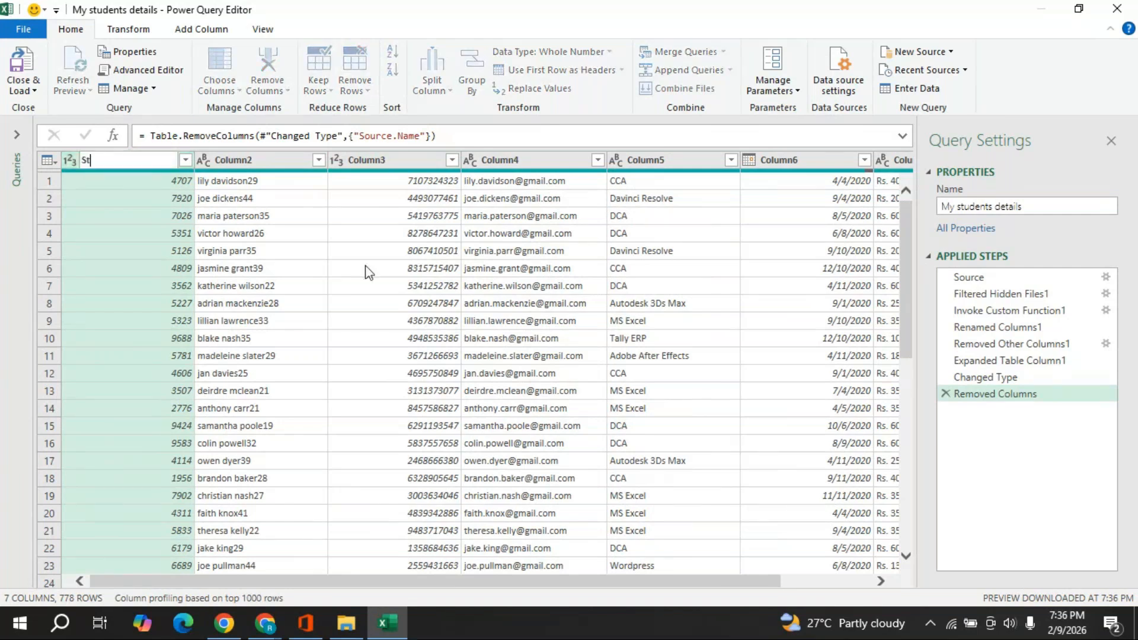
pyautogui.write('udent ID')
pyautogui.press('Return')
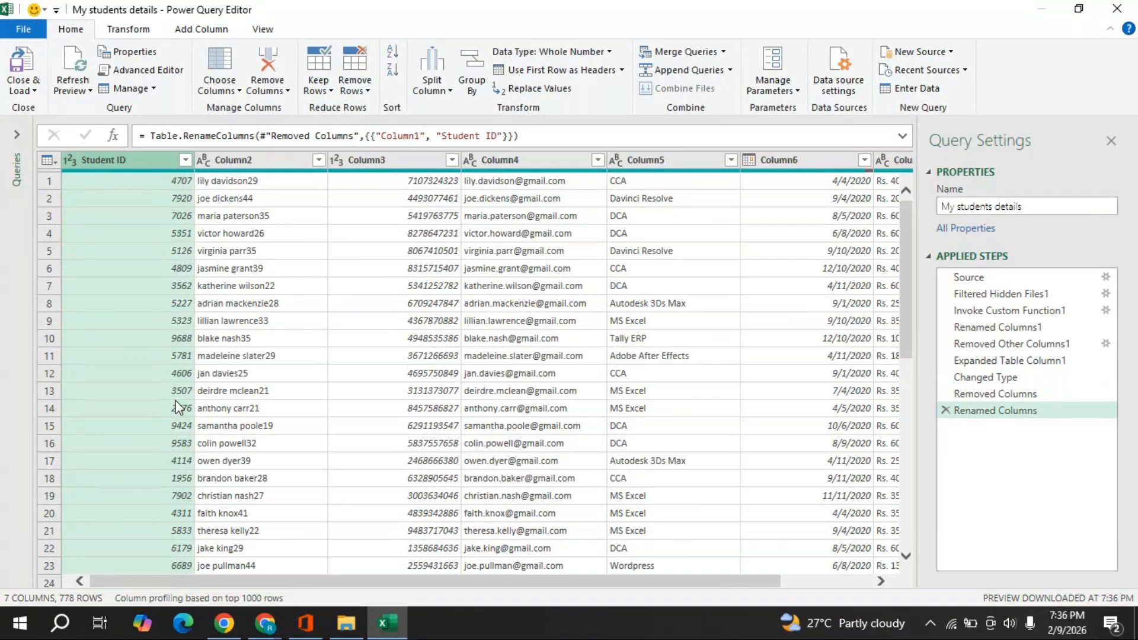
pyautogui.click(185, 160)
pyautogui.click(195, 180)
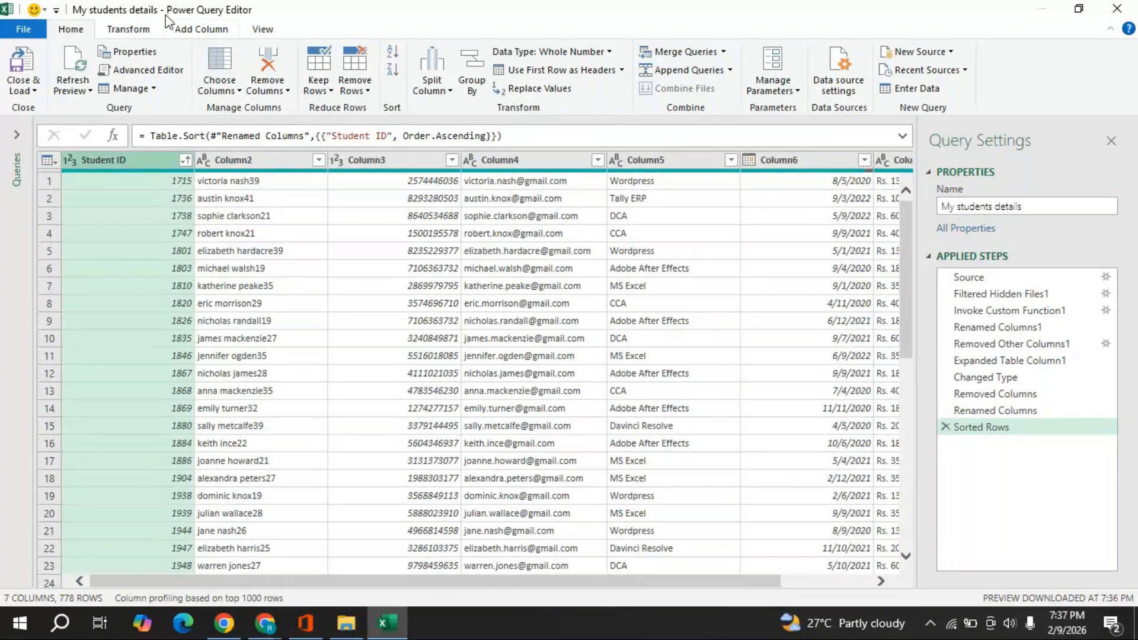
# - Add the prefix 'MCC - ' to every Student ID value using Format > Add Prefix
pyautogui.click(129, 30)
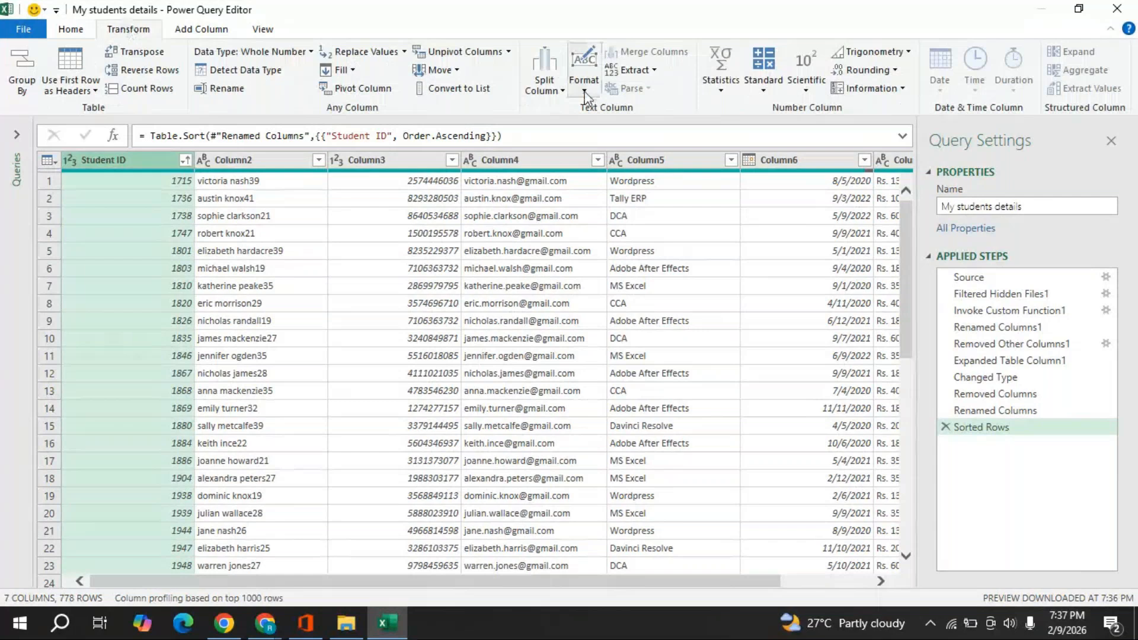
pyautogui.click(585, 92)
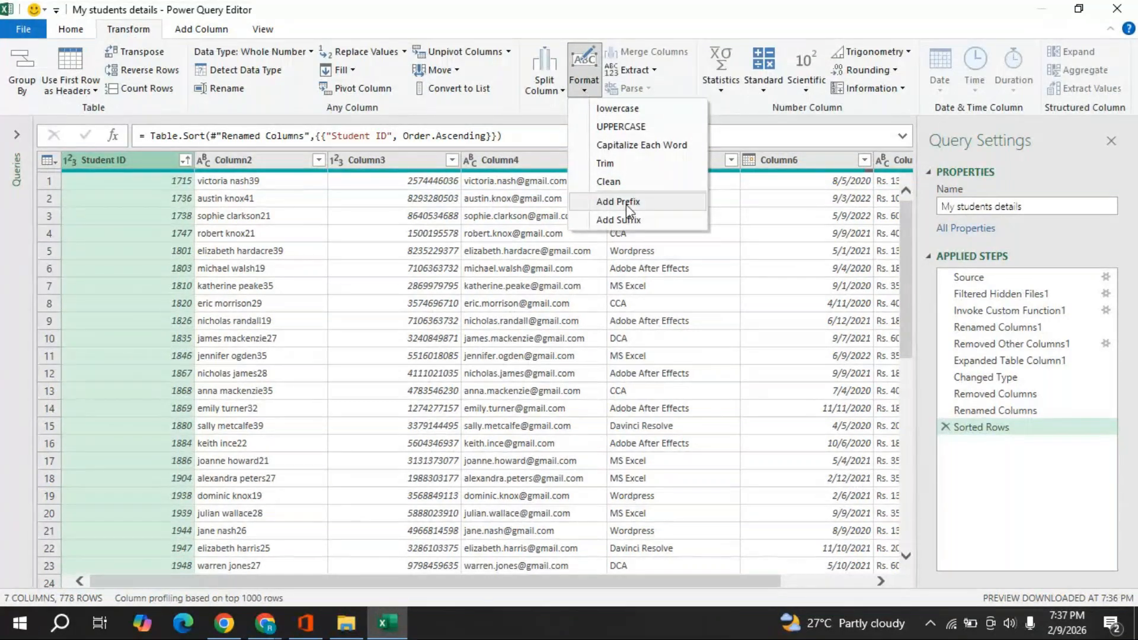
pyautogui.click(1045, 495)
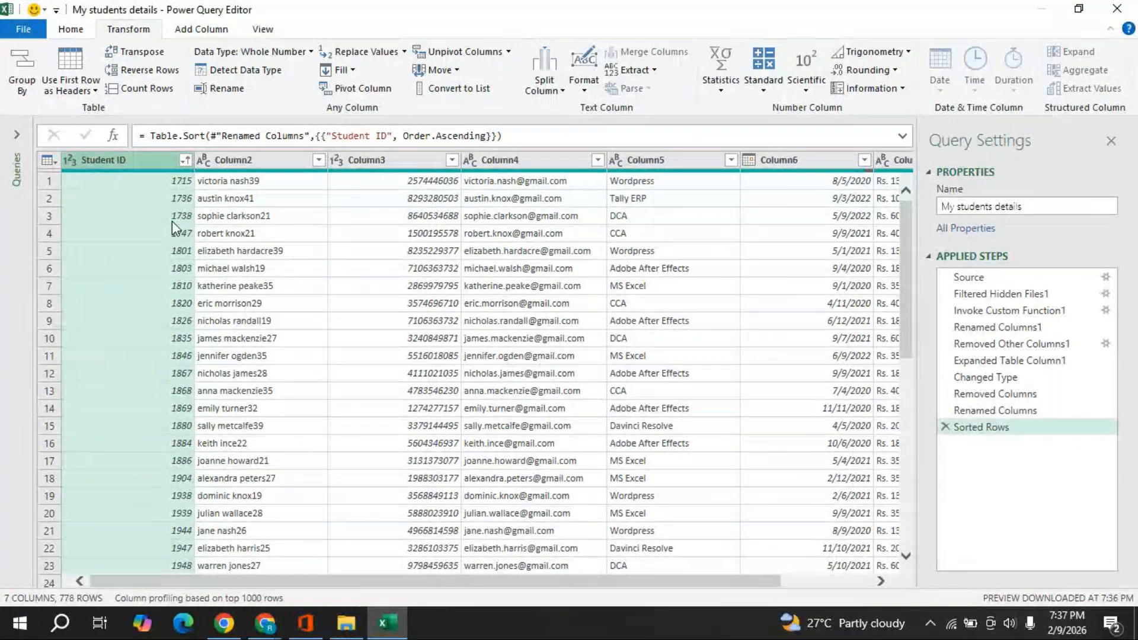
pyautogui.click(587, 92)
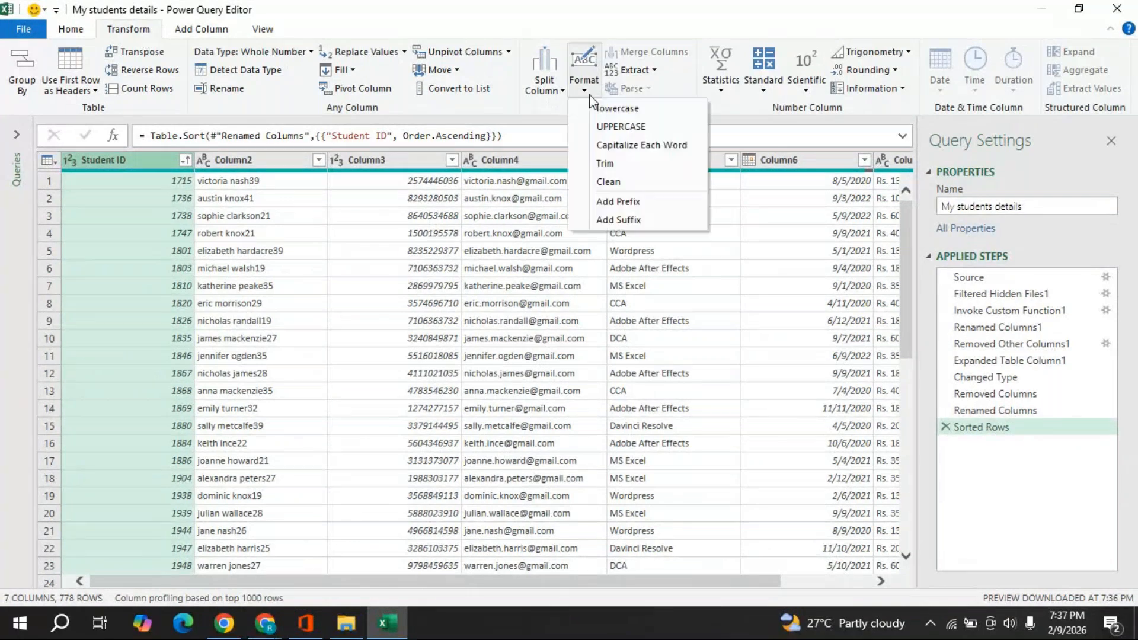
pyautogui.click(618, 202)
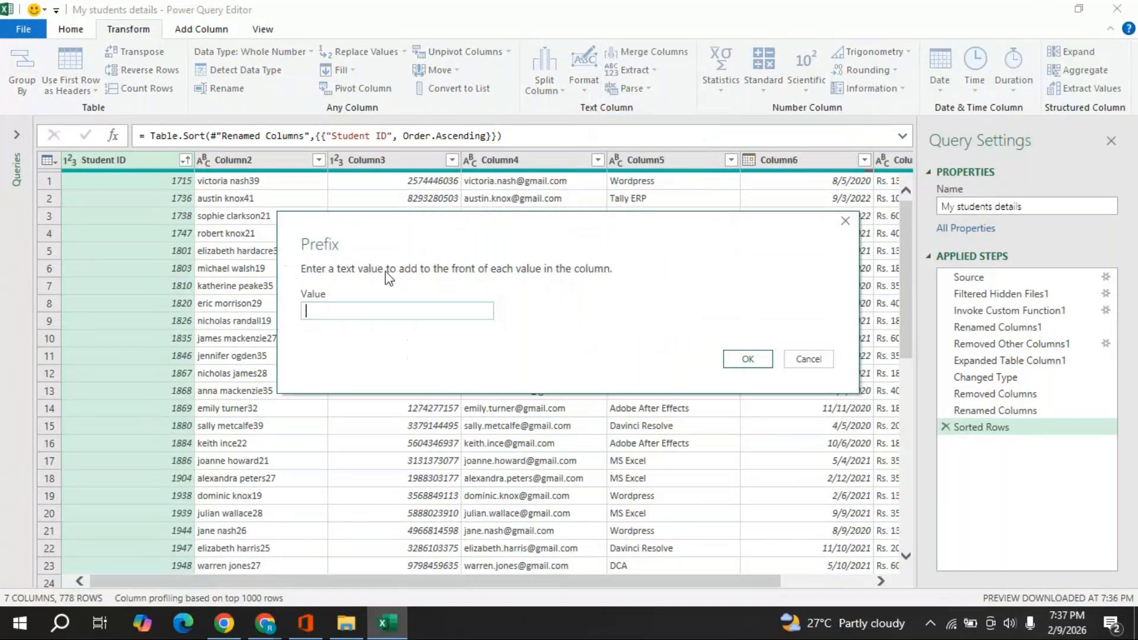
pyautogui.write('MCC')
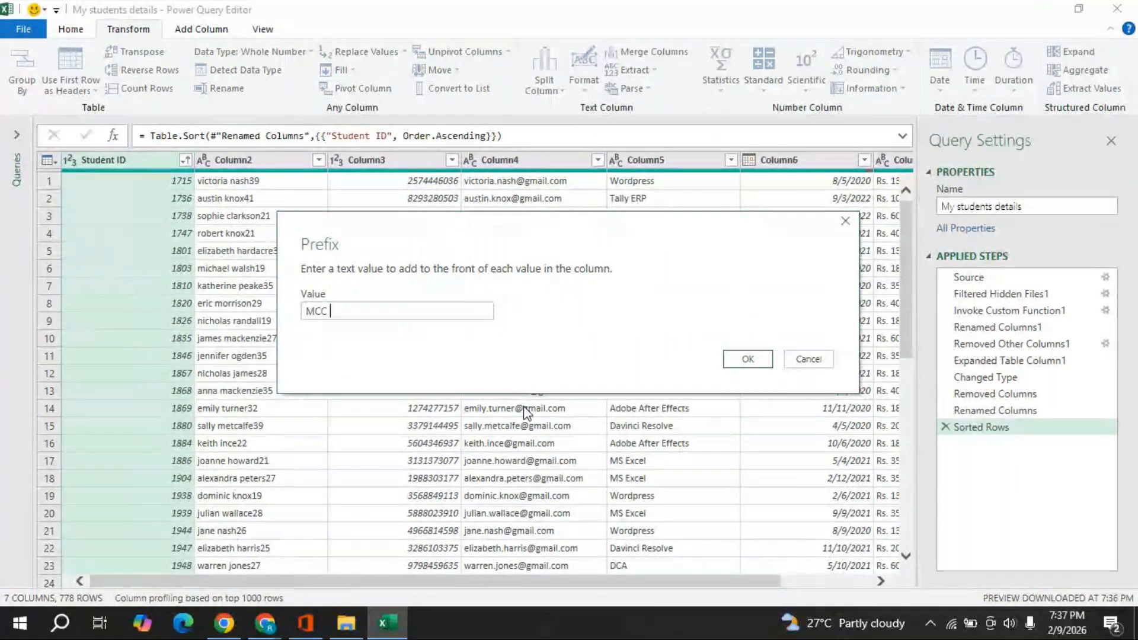
pyautogui.write(' -')
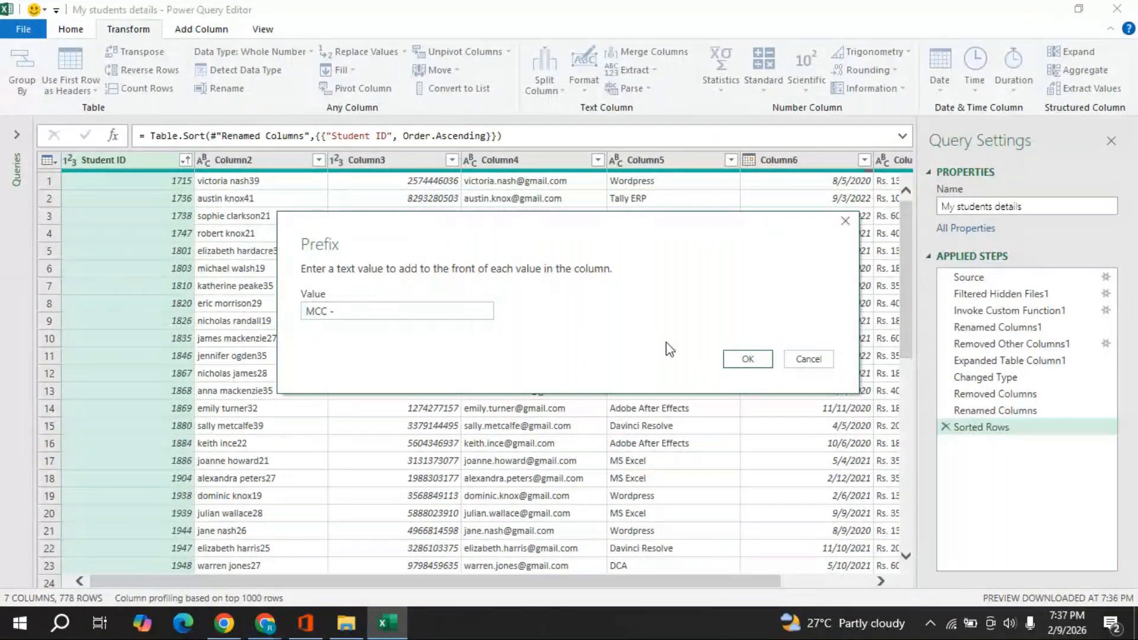
pyautogui.click(735, 362)
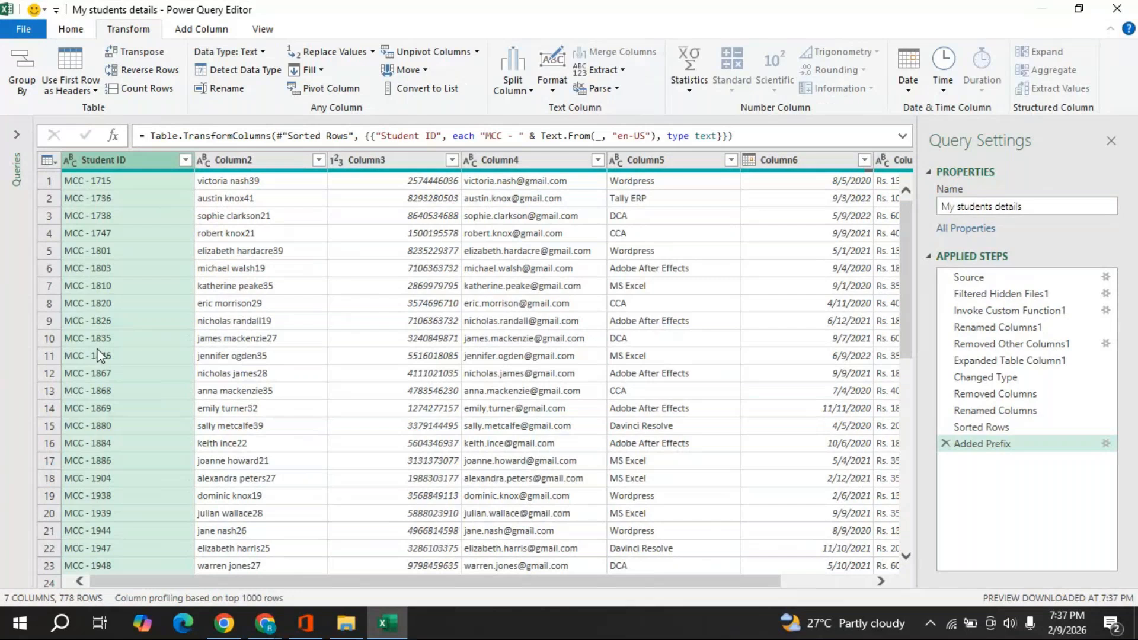
# - Split the Column2 full names by the space delimiter into two columns
pyautogui.click(236, 165)
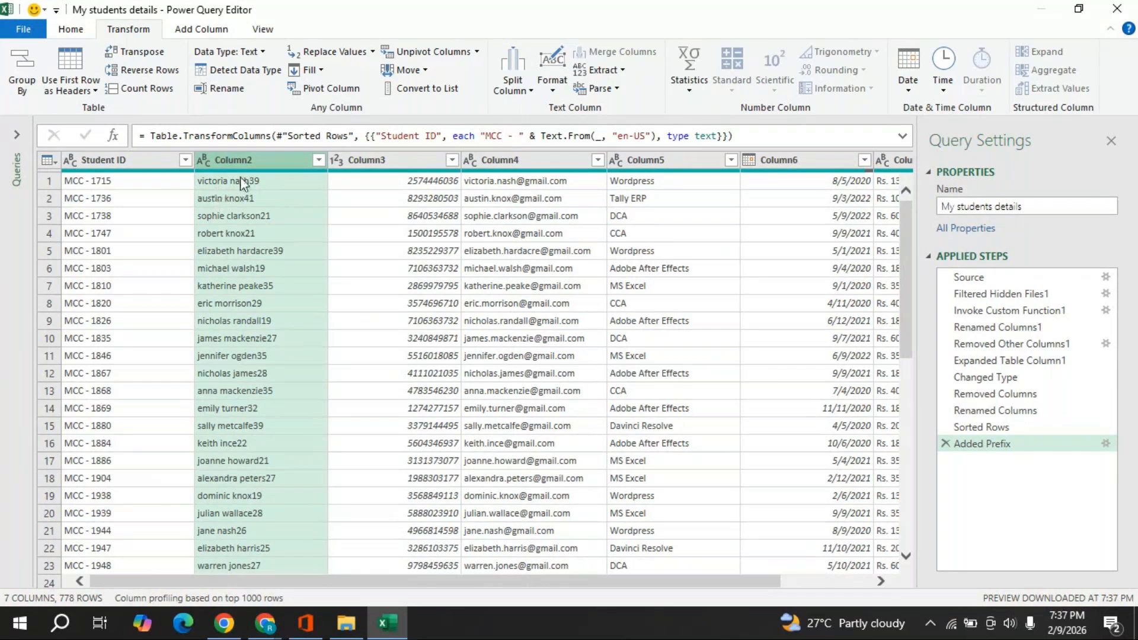
pyautogui.rightClick(241, 180)
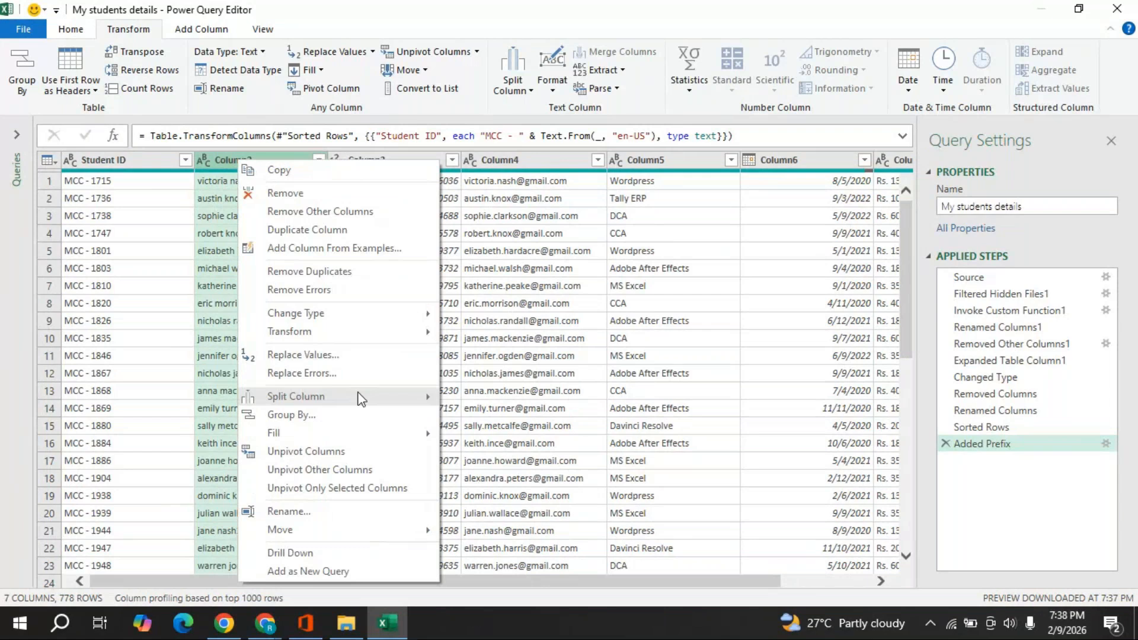
pyautogui.moveTo(360, 398)
pyautogui.click(511, 405)
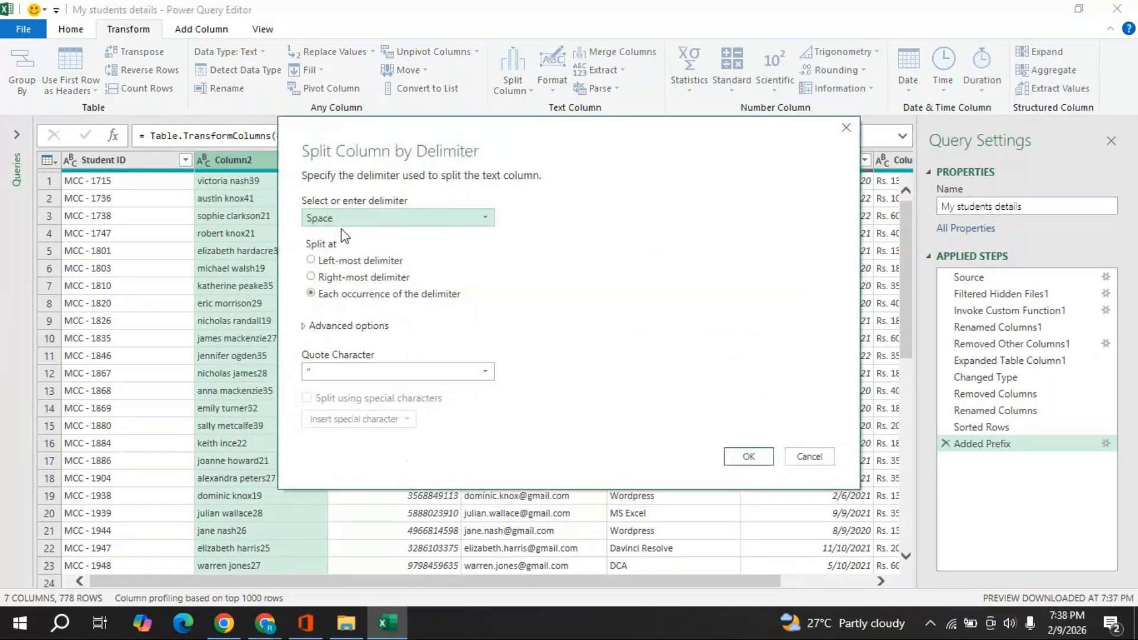
pyautogui.click(746, 456)
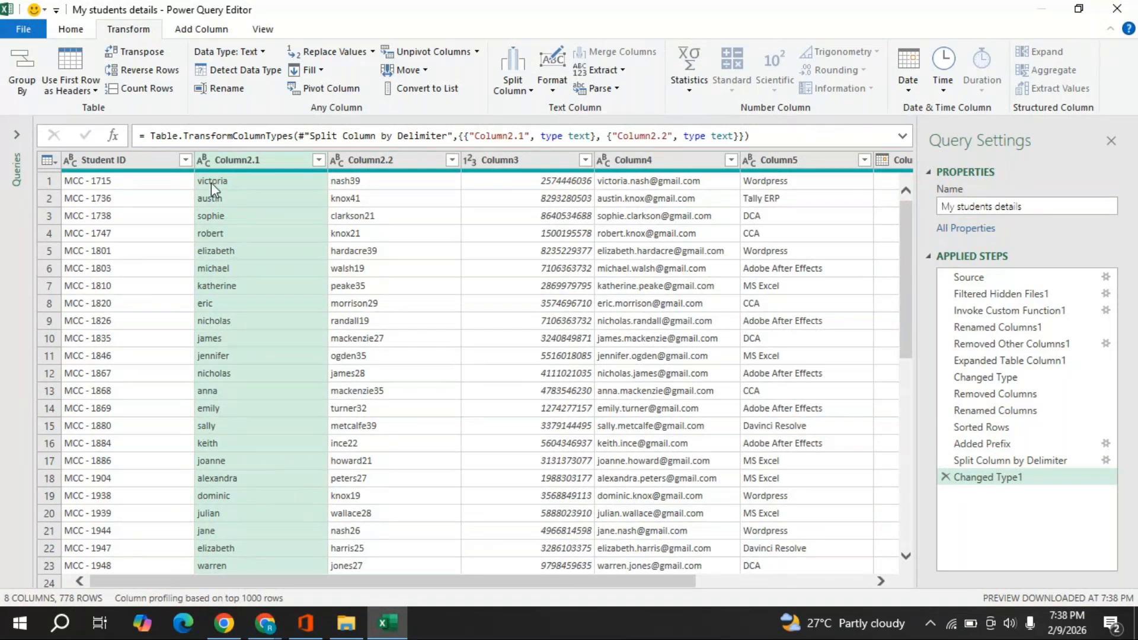
# - Capitalize each word in Column2.1 and rename it First Name
pyautogui.rightClick(241, 168)
pyautogui.moveTo(334, 335)
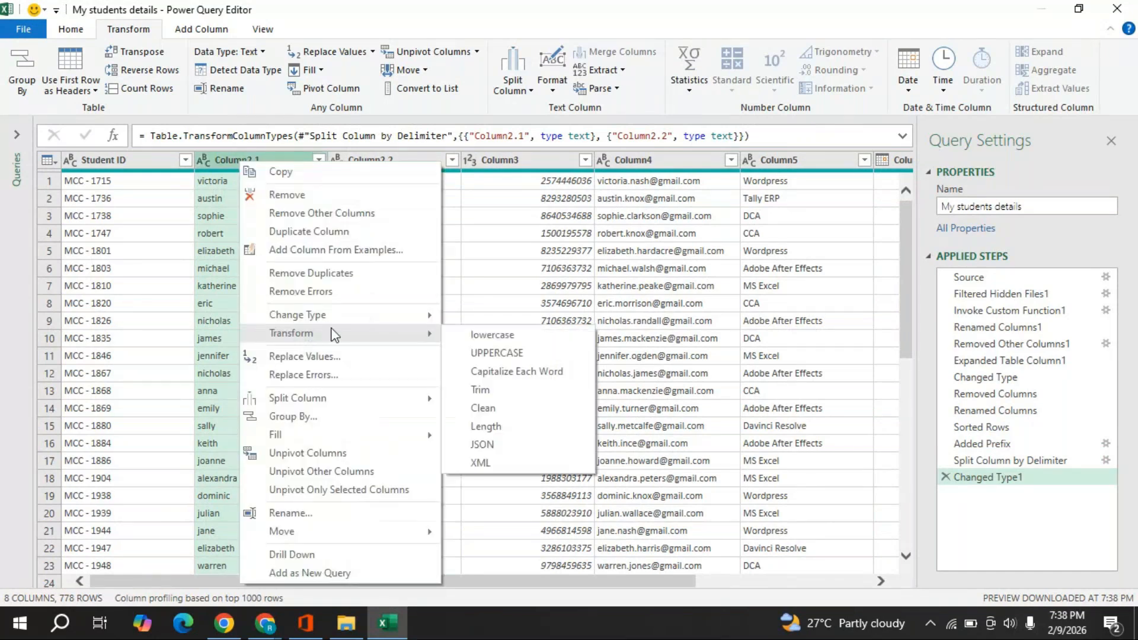
pyautogui.click(503, 371)
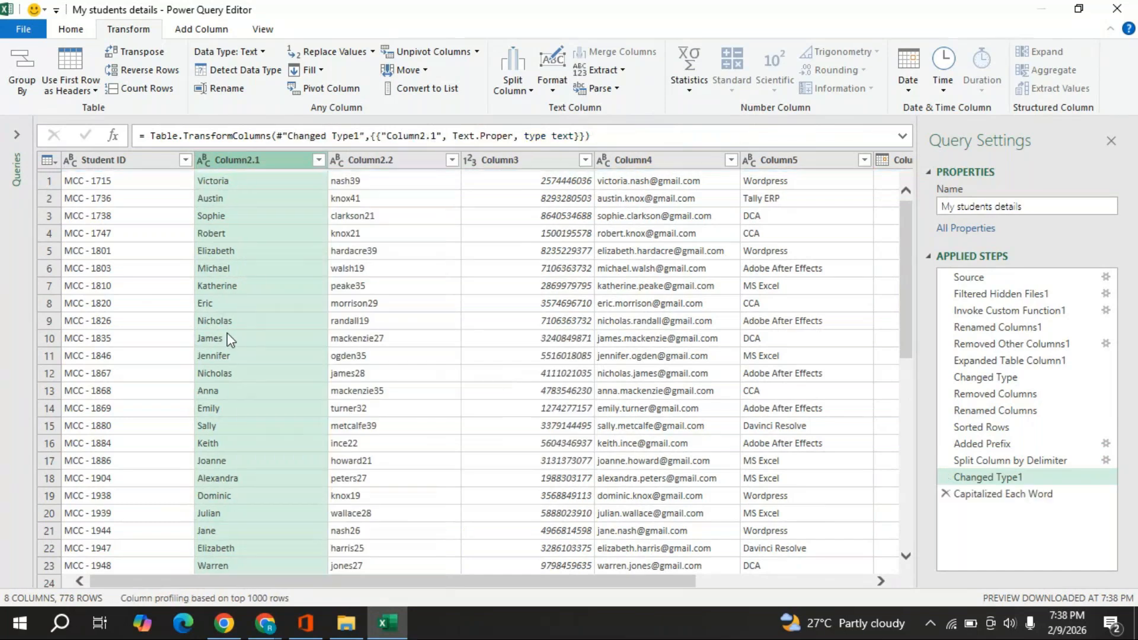
pyautogui.doubleClick(256, 160)
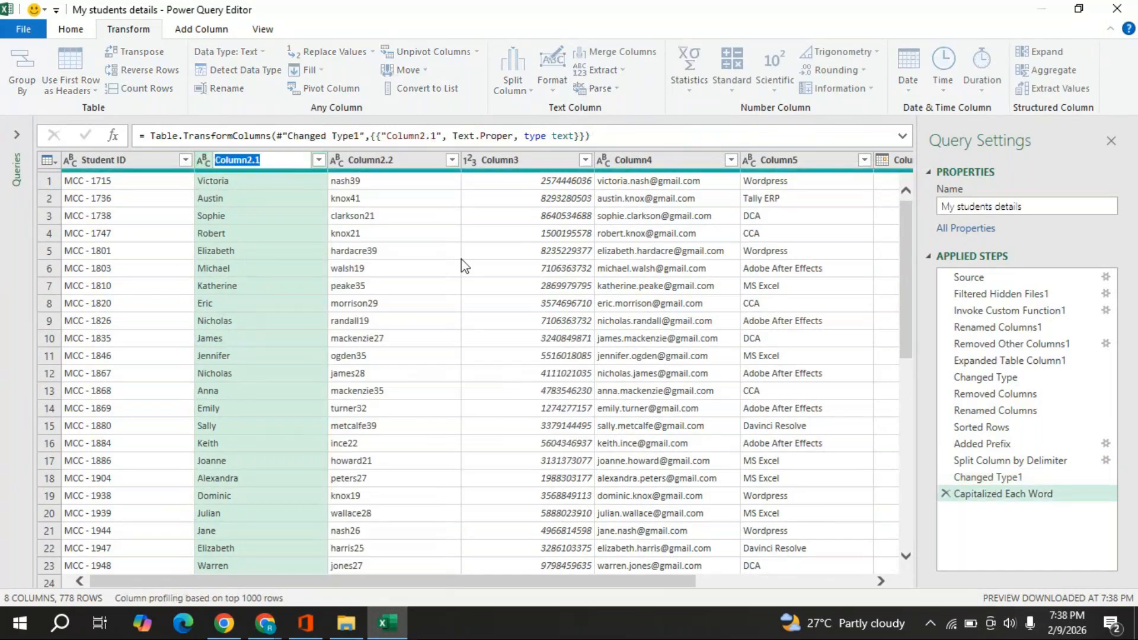
pyautogui.write('First Name')
pyautogui.press('Return')
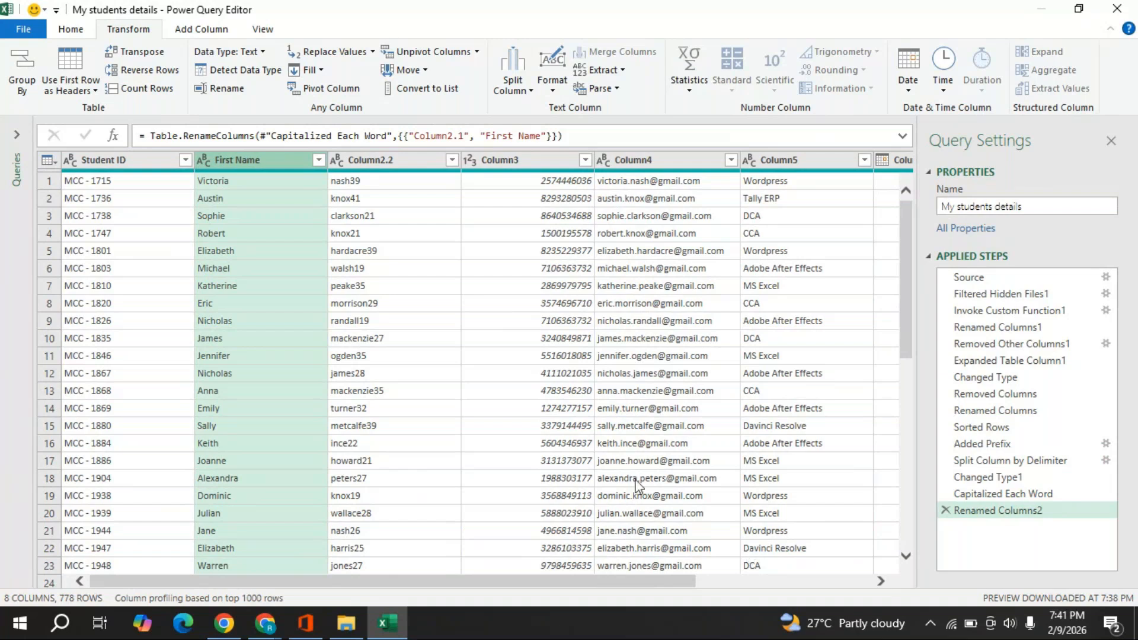
pyautogui.click(387, 160)
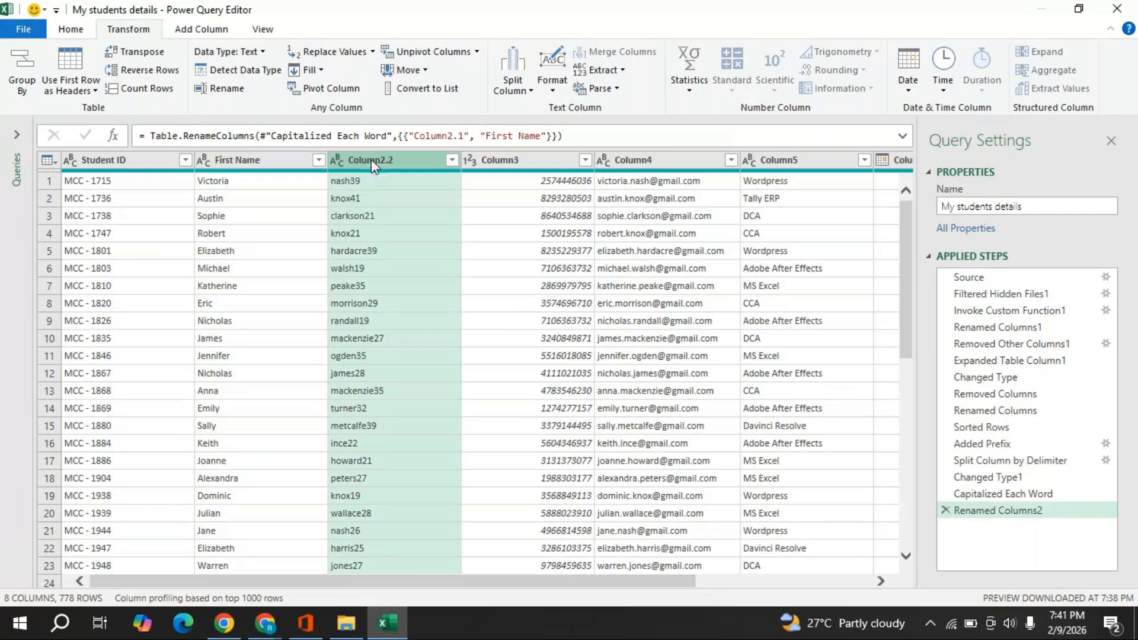
# - Split Column2.2 by non-digit to digit, separating surnames from their trailing numbers
pyautogui.rightClick(372, 166)
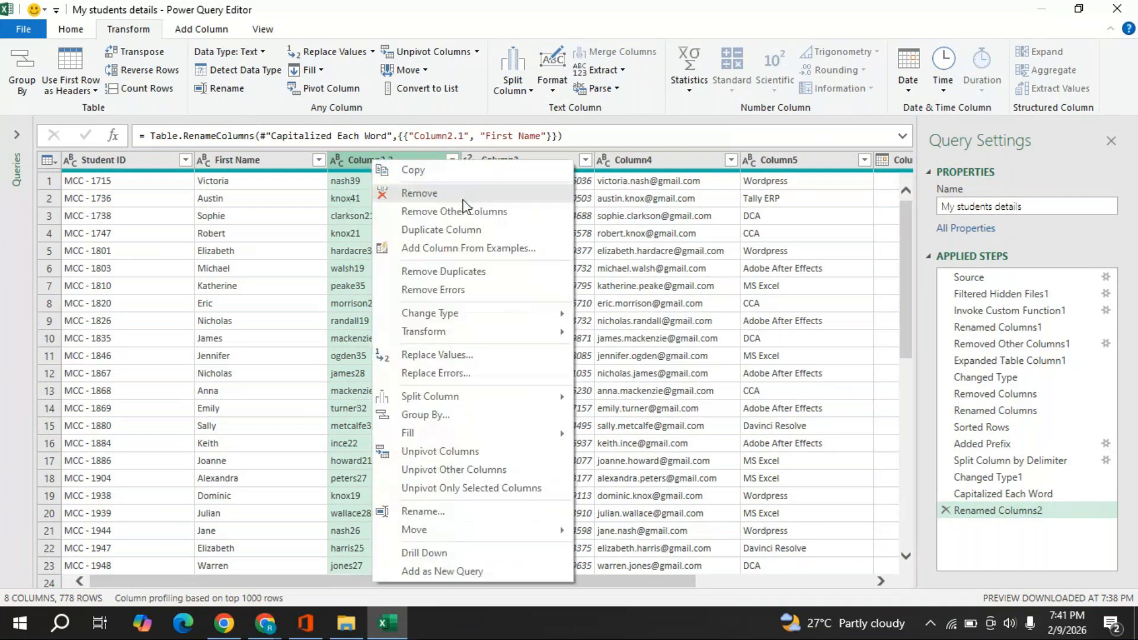
pyautogui.moveTo(442, 400)
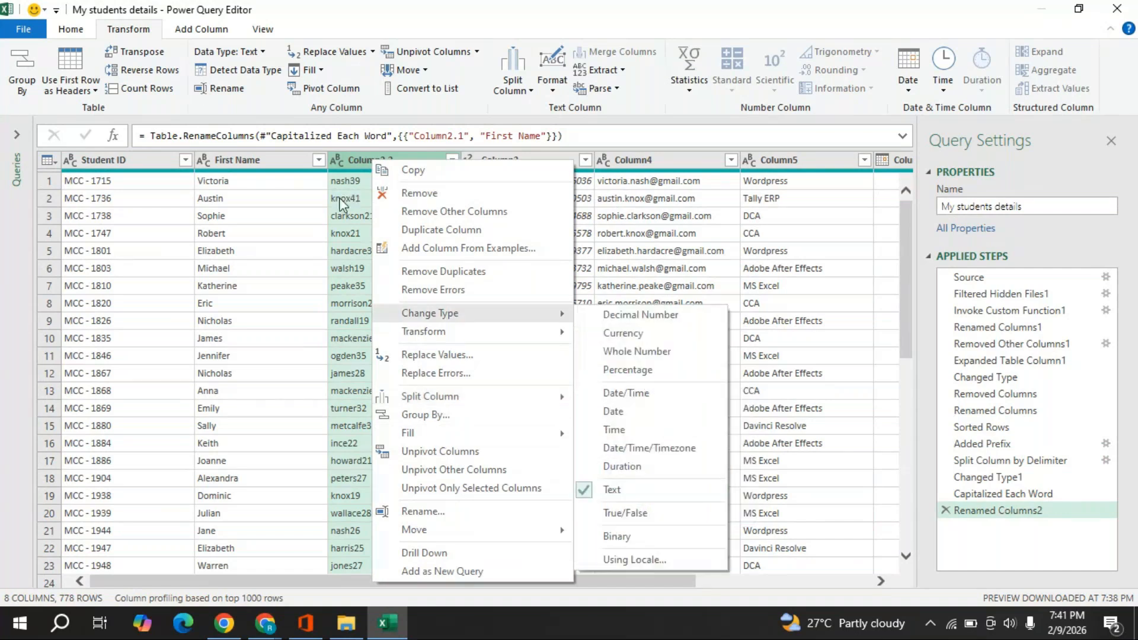
pyautogui.moveTo(474, 396)
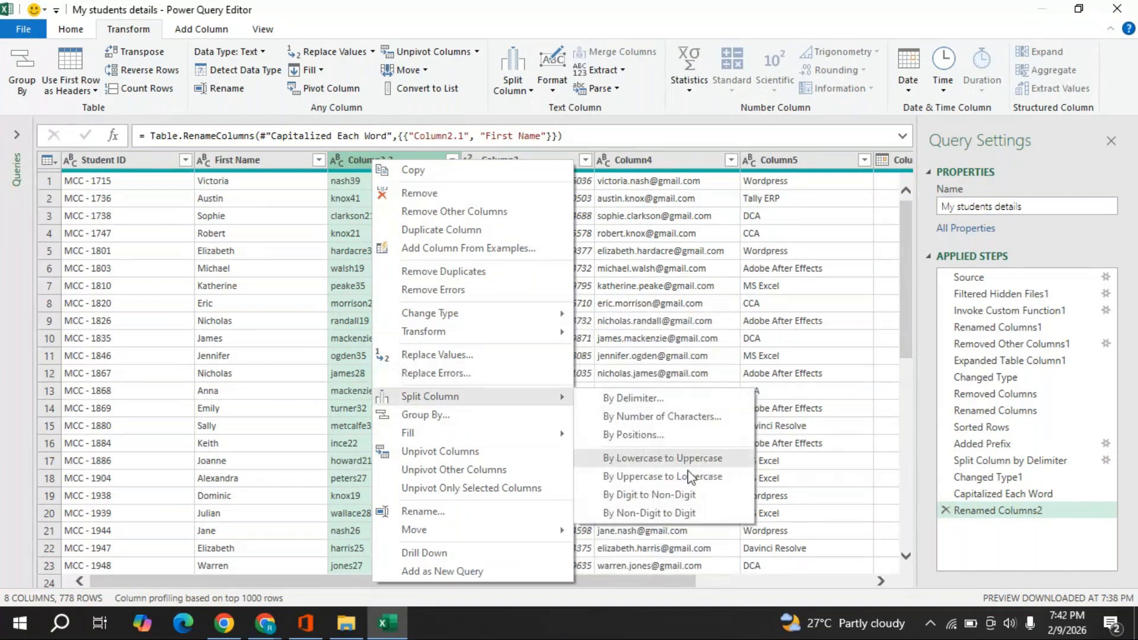
pyautogui.click(673, 513)
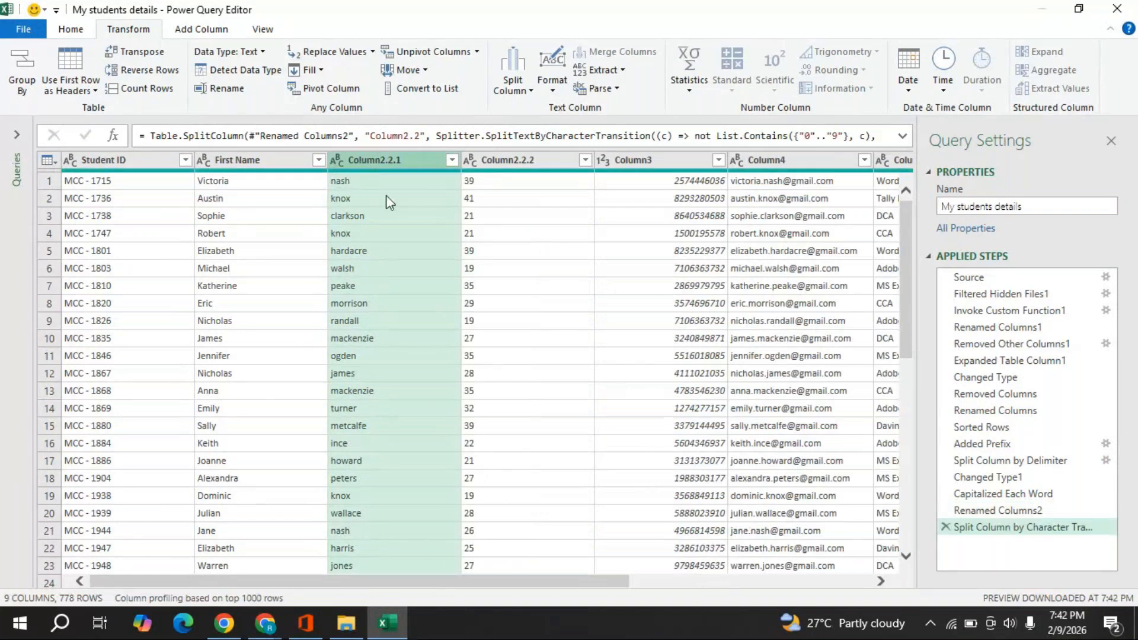
# - Capitalize each surname and rename that column Last Name
pyautogui.rightClick(392, 160)
pyautogui.moveTo(468, 332)
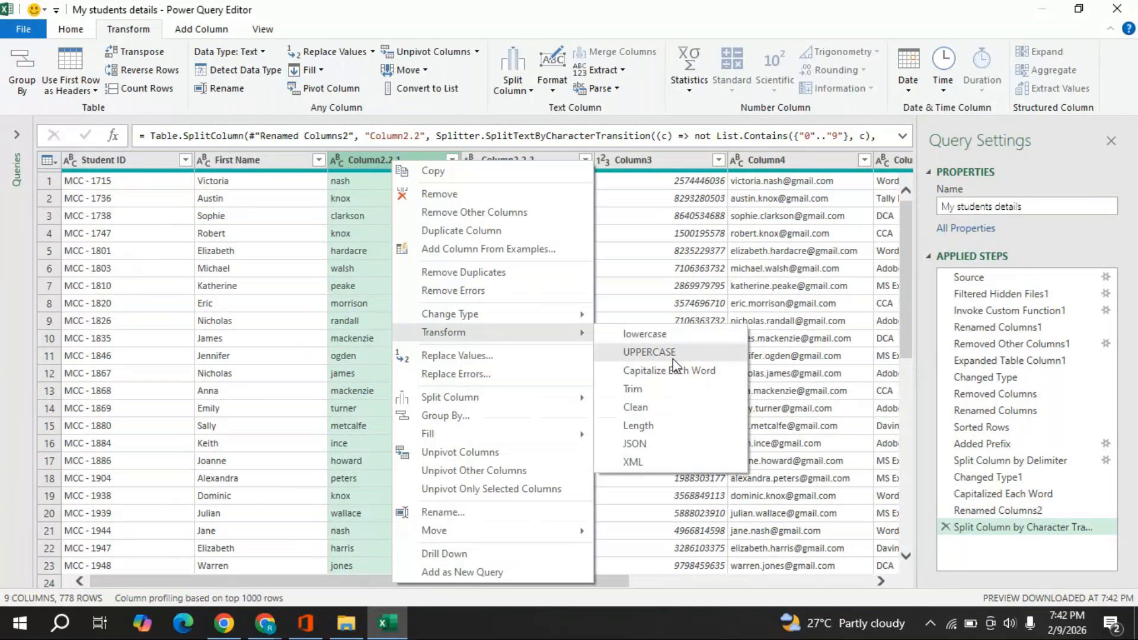
pyautogui.click(673, 372)
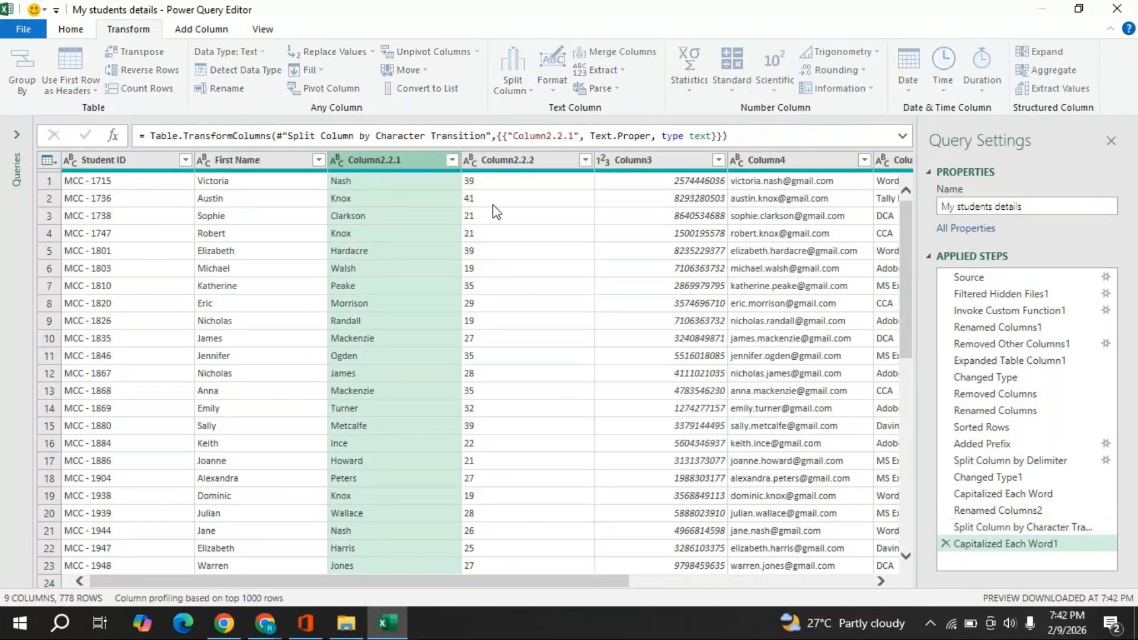
pyautogui.press('F2')
pyautogui.write('Last n')
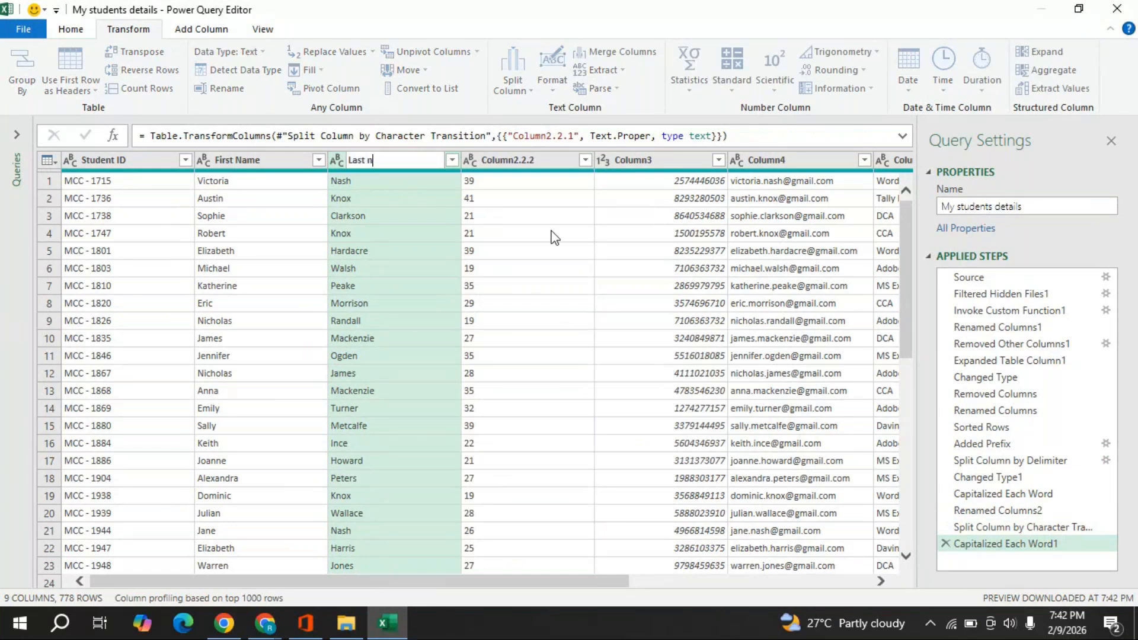
pyautogui.write('ame')
pyautogui.press('BackSpace')
pyautogui.press('BackSpace')
pyautogui.press('BackSpace')
pyautogui.press('BackSpace')
pyautogui.write('Name')
pyautogui.press('Return')
pyautogui.click(507, 167)
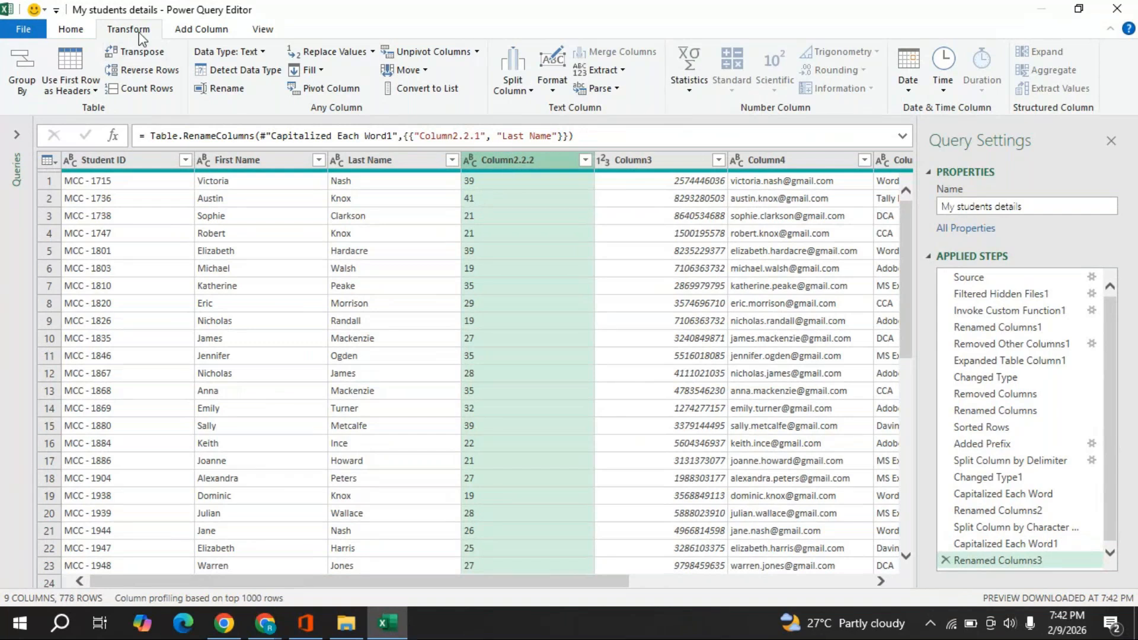
# - Detect the age numbers as numeric and rename Column2.2.2 to Age
pyautogui.click(237, 71)
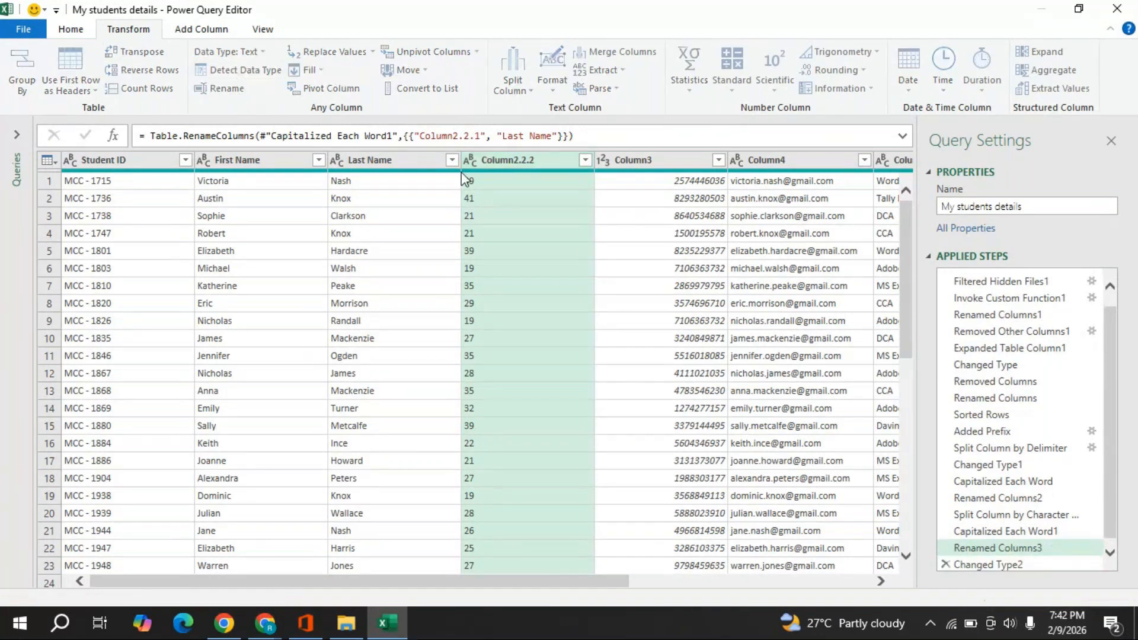
pyautogui.doubleClick(511, 162)
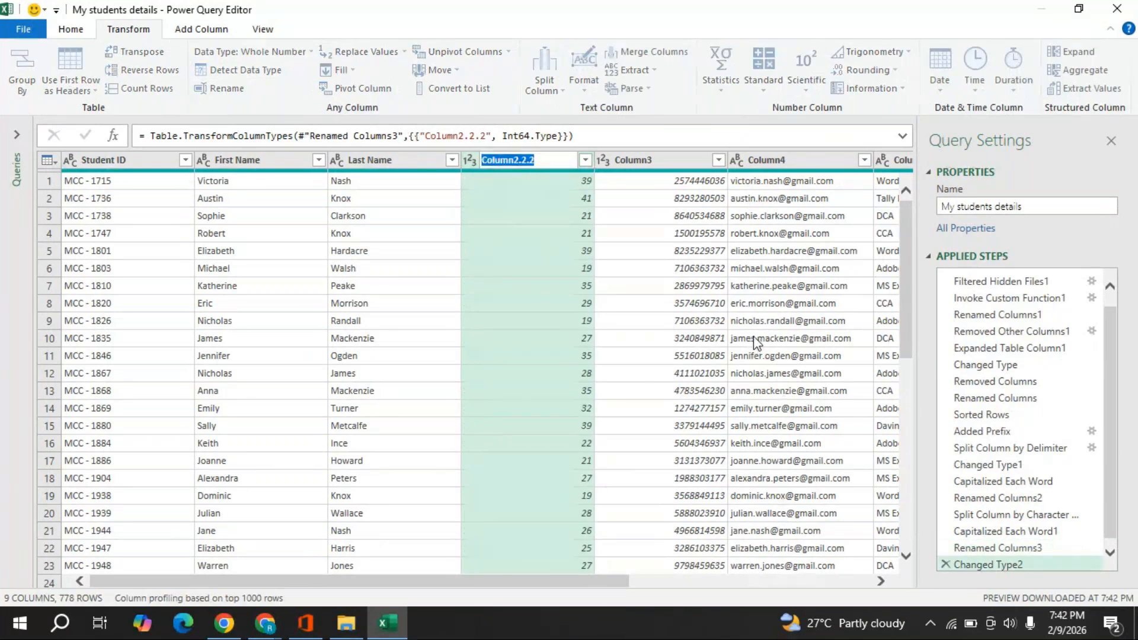
pyautogui.write('Ag')
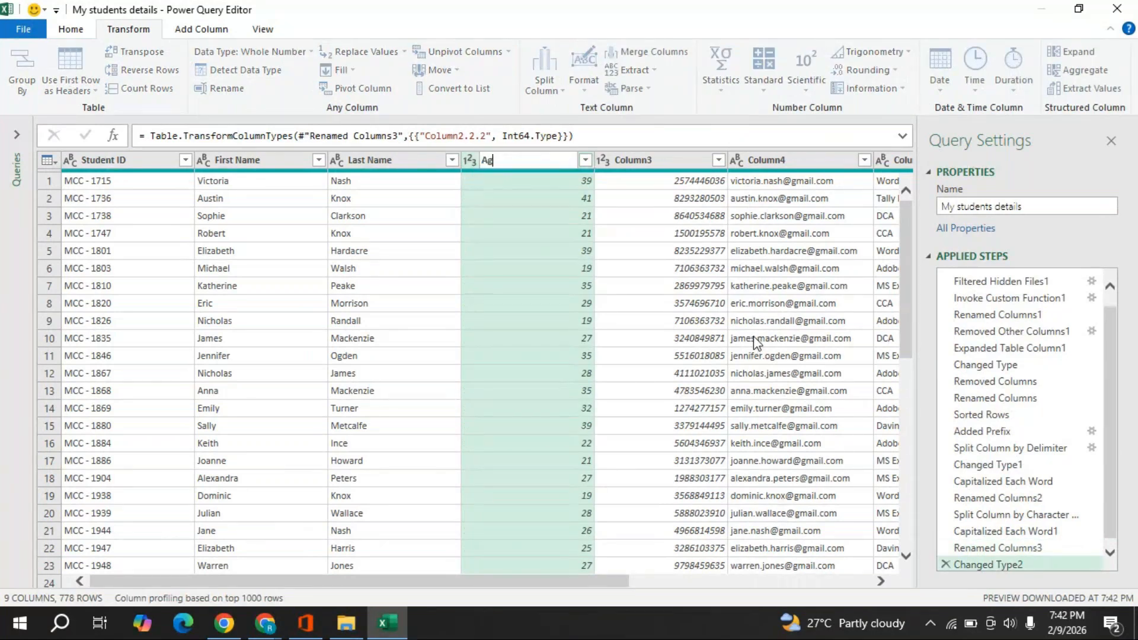
pyautogui.write('e')
pyautogui.press('Return')
# - Rename the phone-number column to Contact Details
pyautogui.click(640, 160)
pyautogui.doubleClick(640, 160)
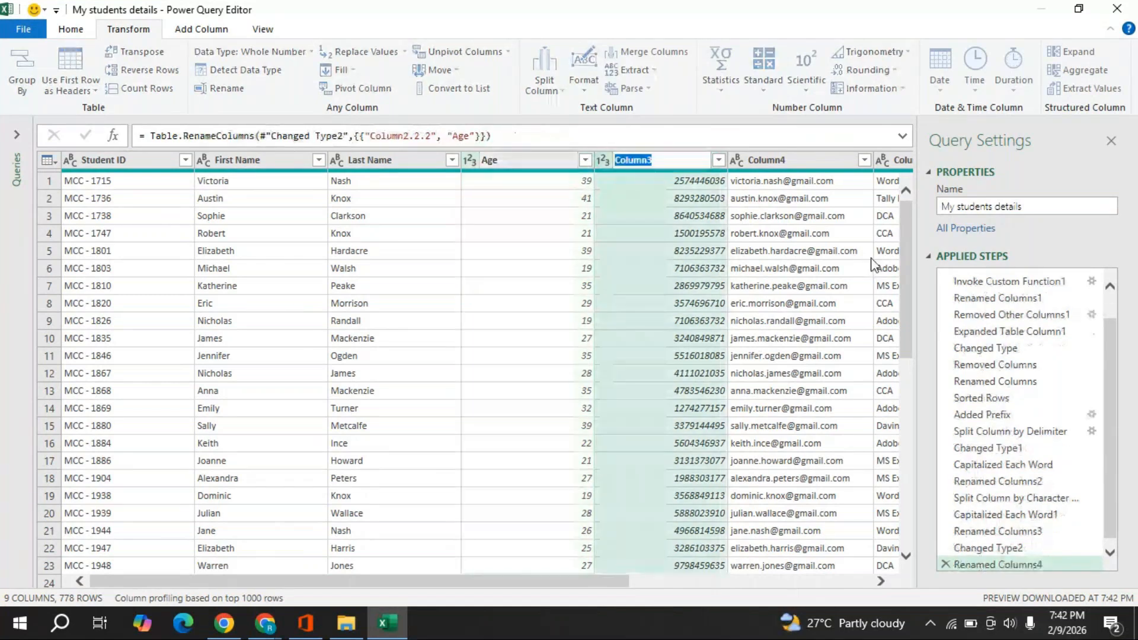
pyautogui.write('Contact ')
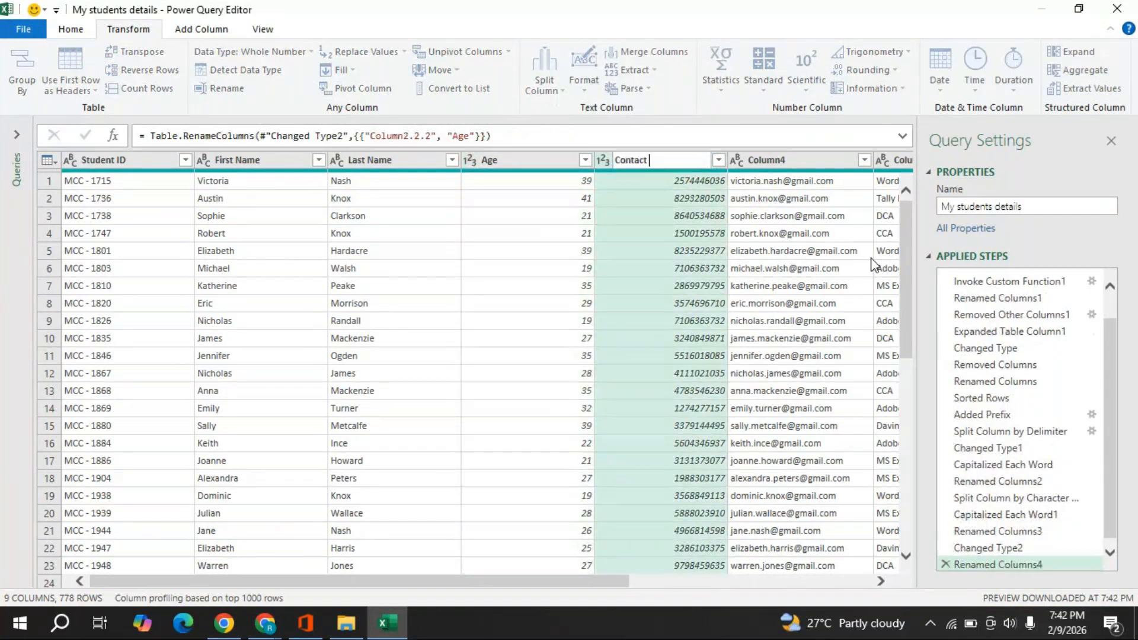
pyautogui.write('Details')
pyautogui.press('Escape')
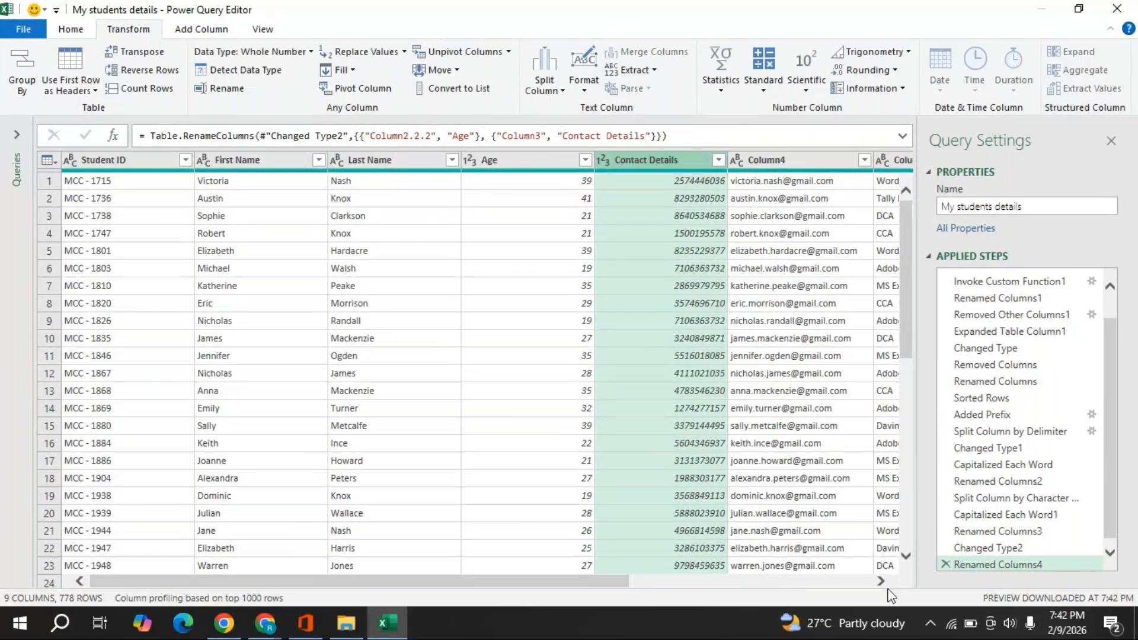
pyautogui.click(880, 582)
pyautogui.click(881, 581)
pyautogui.click(880, 582)
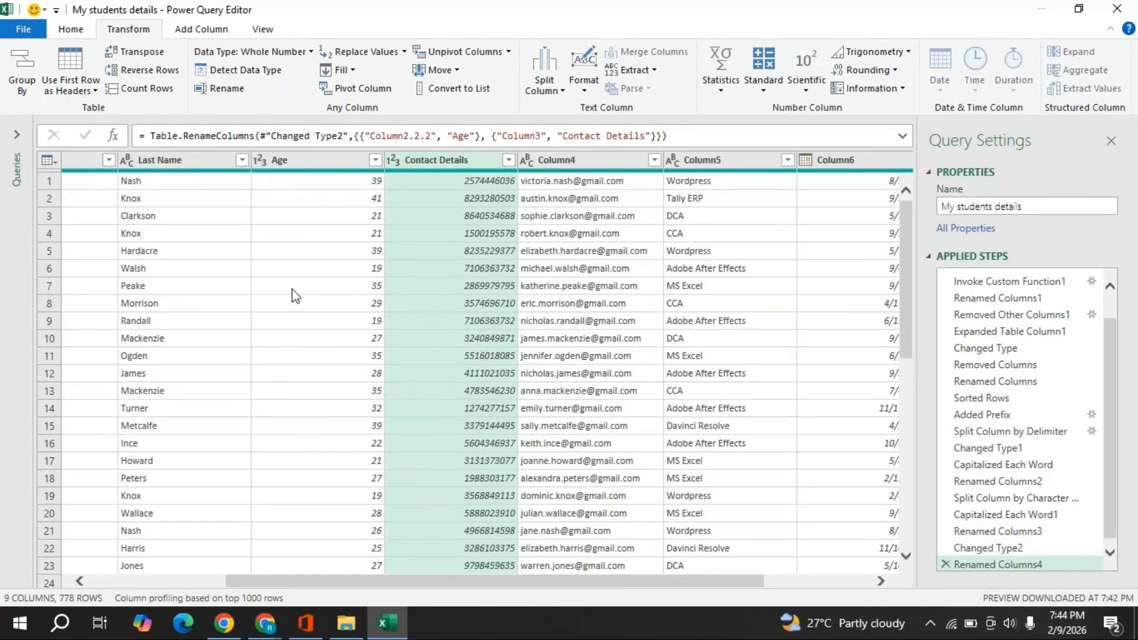
pyautogui.rightClick(187, 167)
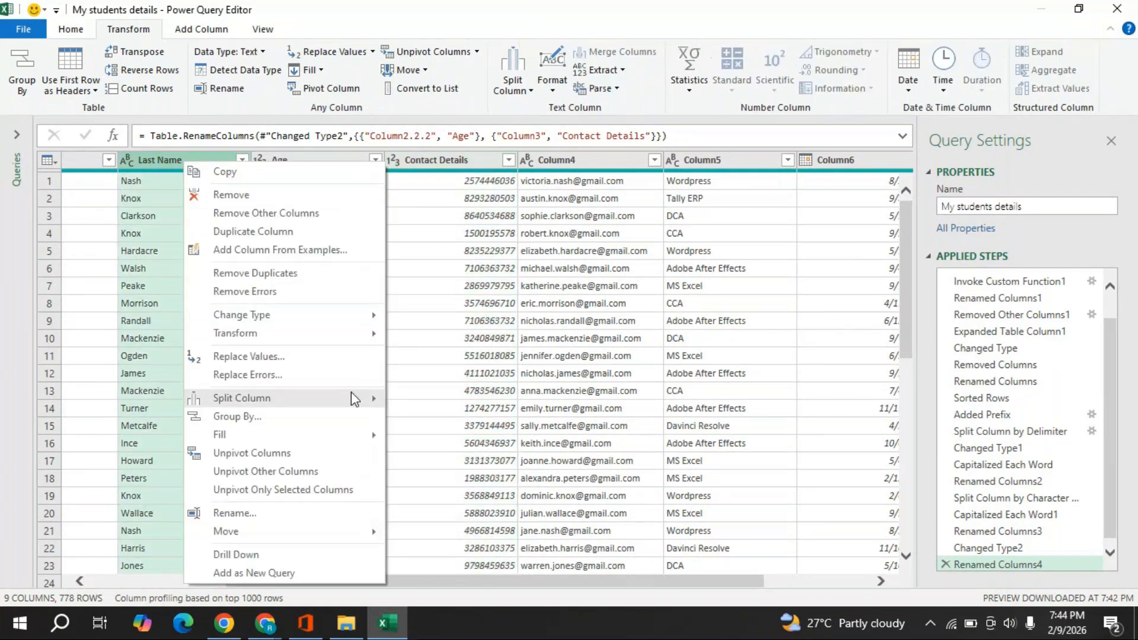
# - Rename the email column to Mail ID and Column5 to Course Details
pyautogui.moveTo(358, 399)
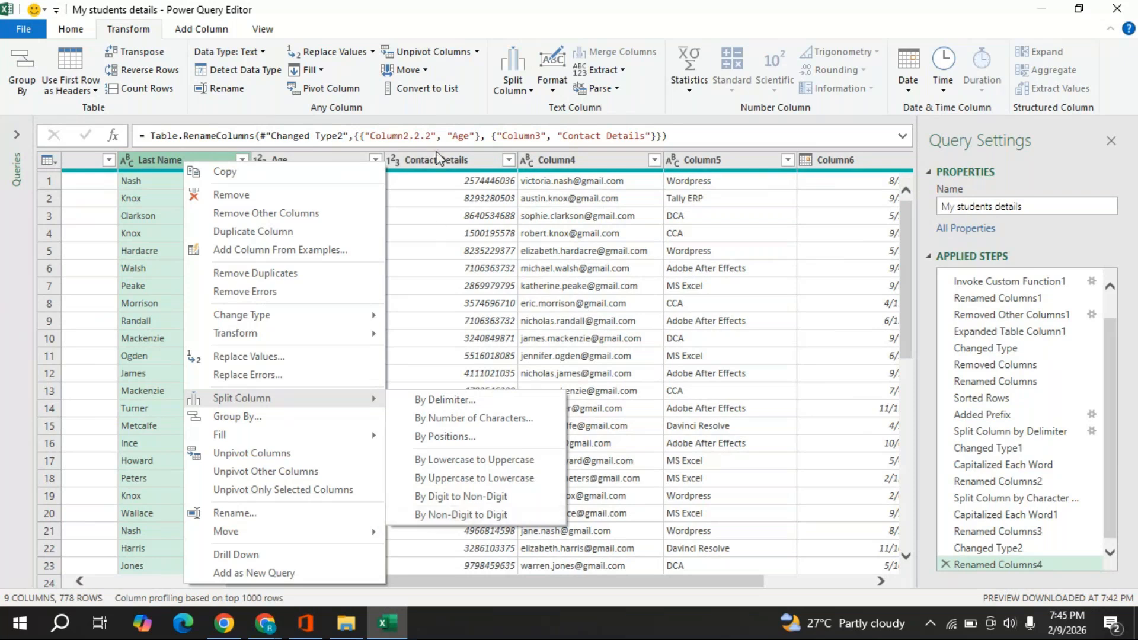
pyautogui.click(442, 161)
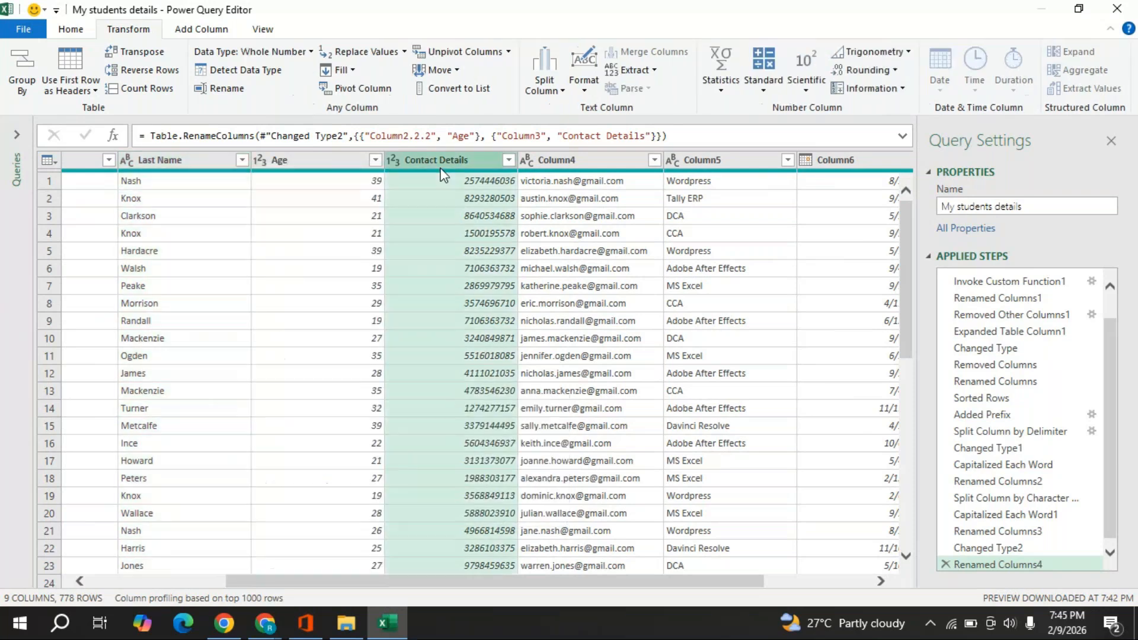
pyautogui.doubleClick(577, 165)
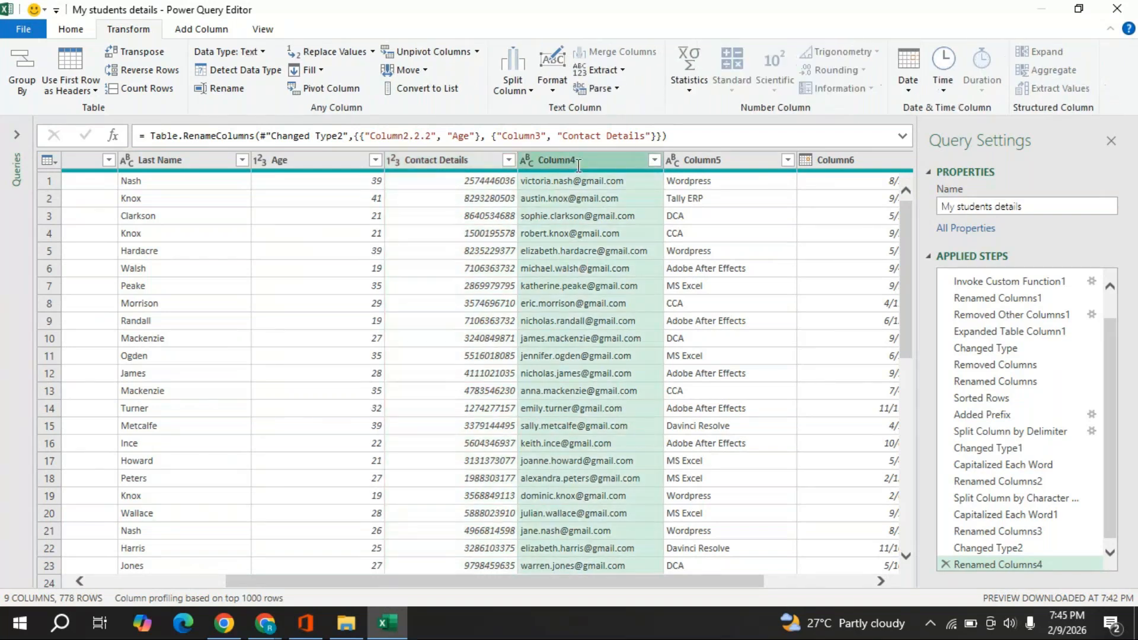
pyautogui.write('Mai')
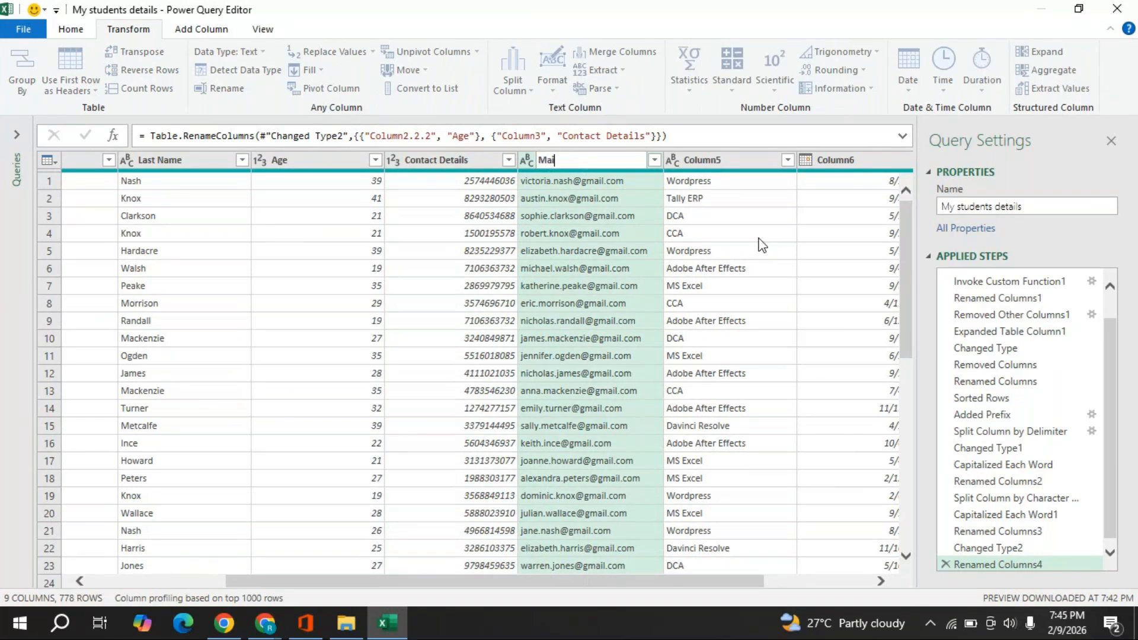
pyautogui.write('l ID')
pyautogui.press('Return')
pyautogui.doubleClick(713, 160)
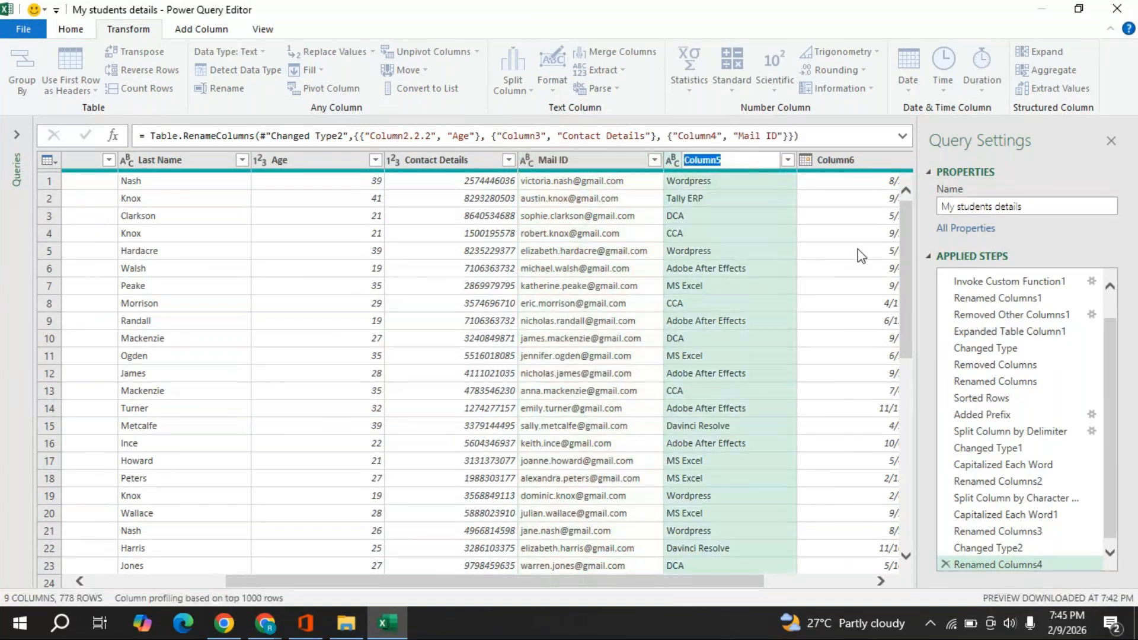
pyautogui.write('Course DEtail')
pyautogui.press('BackSpace')
pyautogui.press('BackSpace')
pyautogui.press('BackSpace')
pyautogui.press('BackSpace')
pyautogui.press('BackSpace')
pyautogui.write('etails')
pyautogui.press('Return')
# - Rename Column6 to Date of Joining and Column7 to Course Fees
pyautogui.click(883, 582)
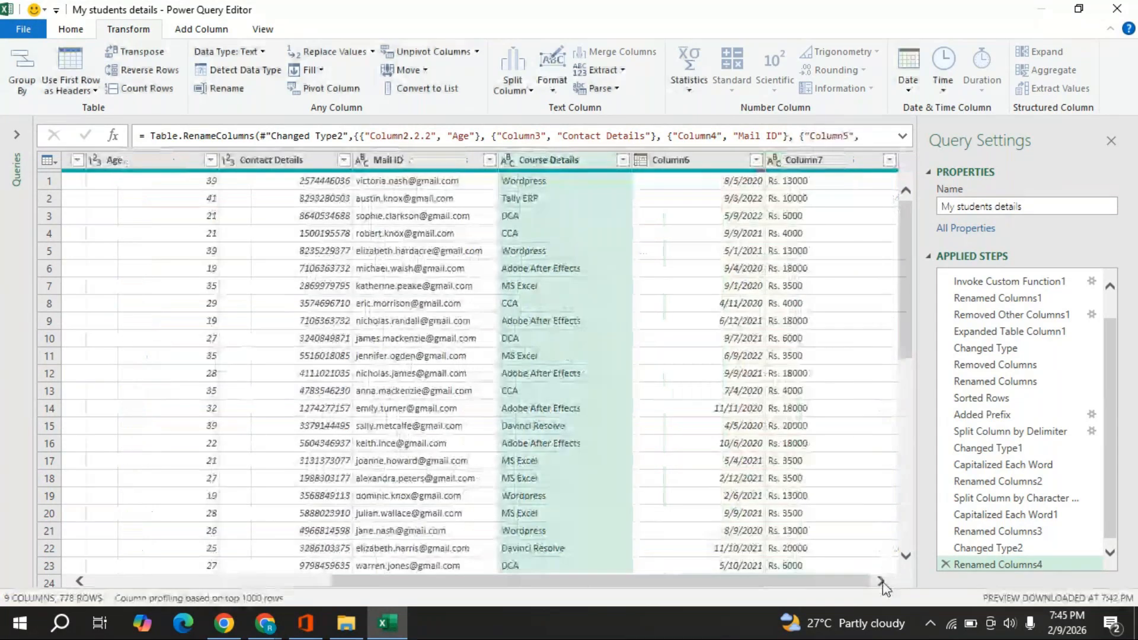
pyautogui.click(693, 166)
pyautogui.doubleClick(693, 166)
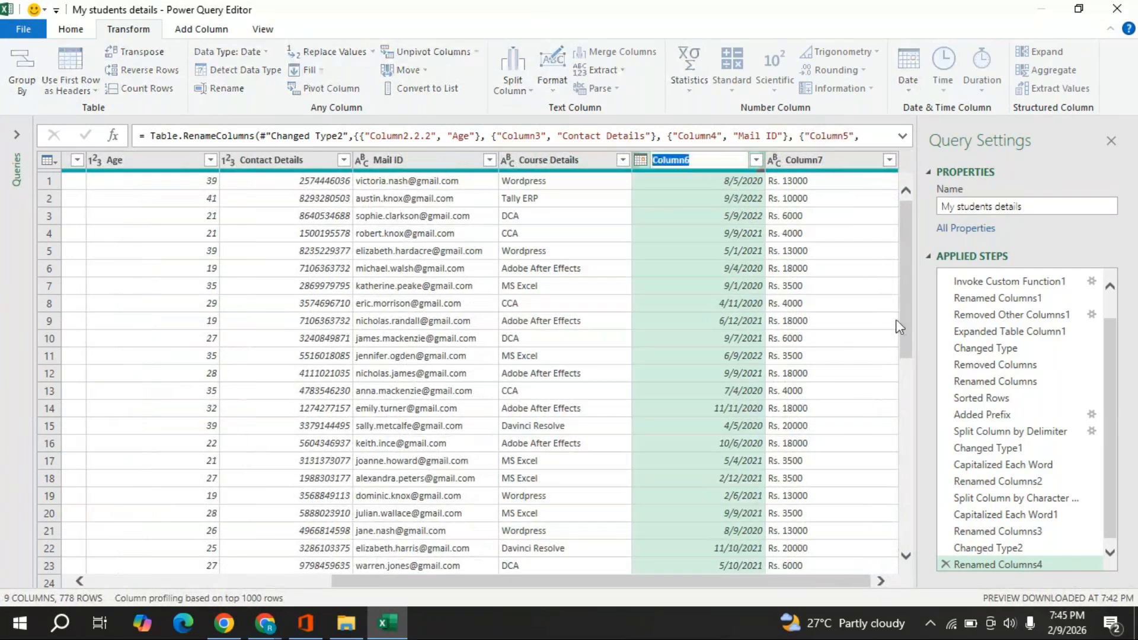
pyautogui.write('Date')
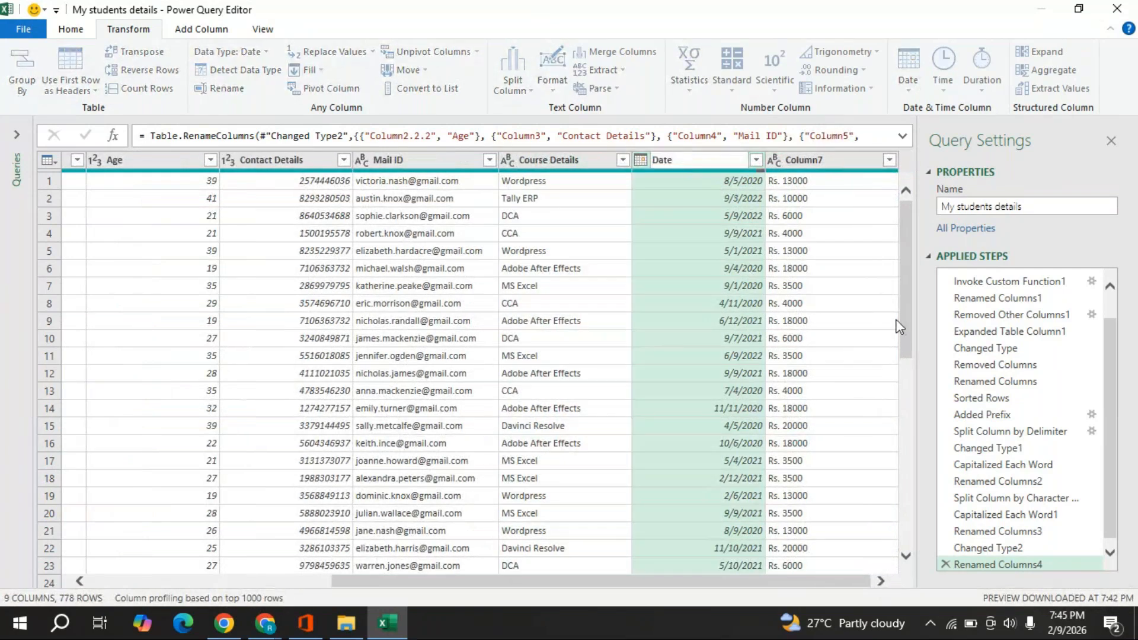
pyautogui.write(' of Joining')
pyautogui.doubleClick(817, 158)
pyautogui.write('Course Fees')
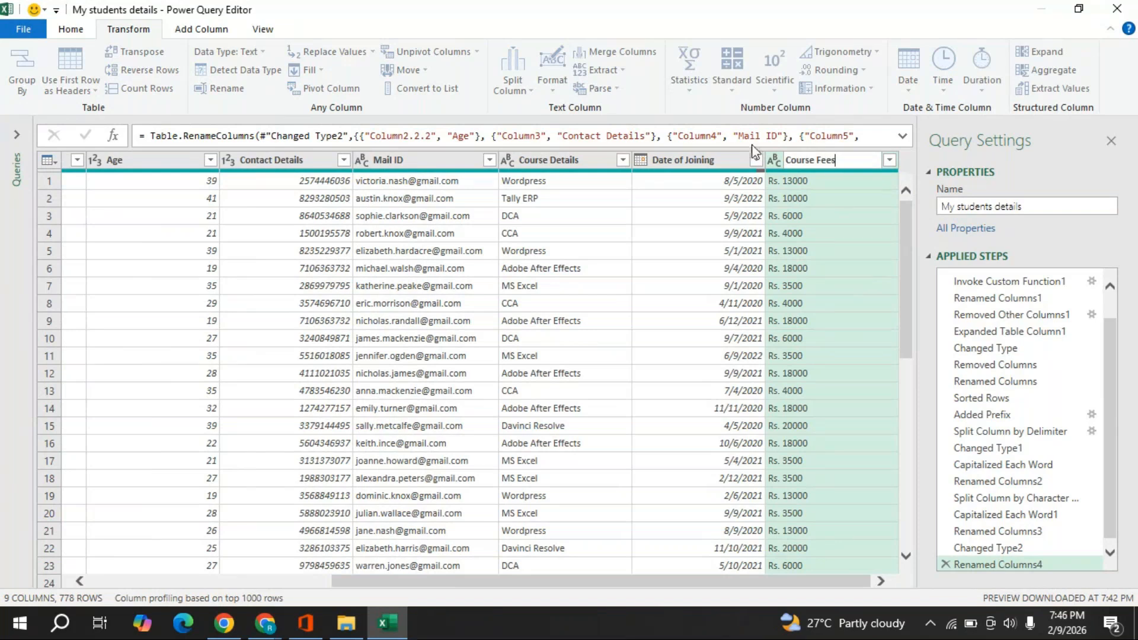
pyautogui.press('Return')
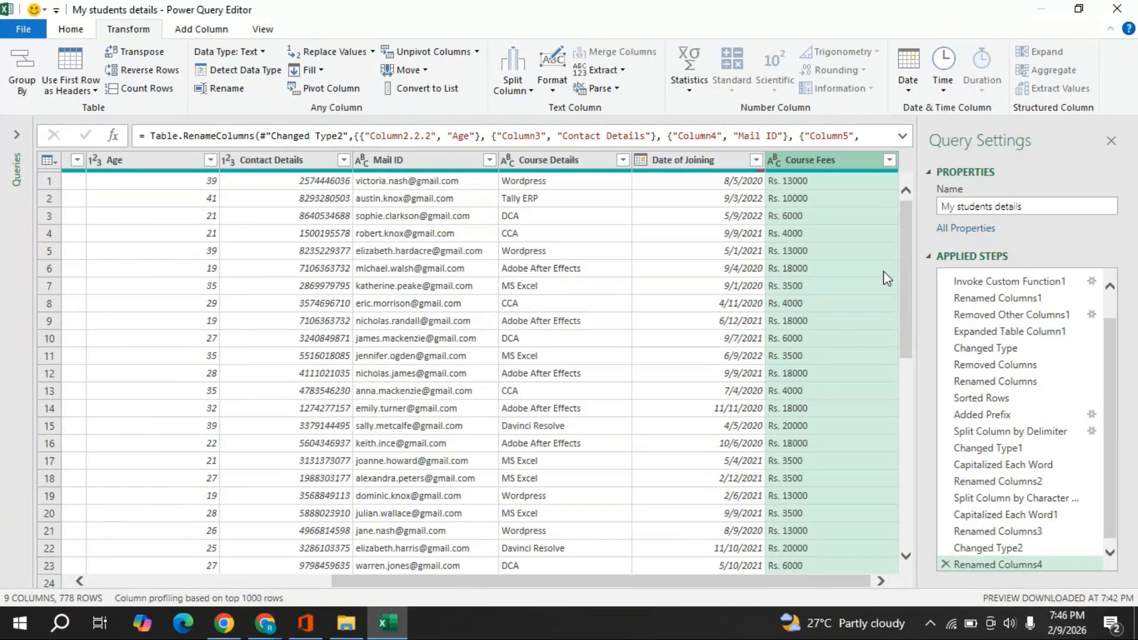
# - Replace 'Rs.' with nothing in Course Fees, leaving amounts like 13000 and 6000
pyautogui.rightClick(812, 164)
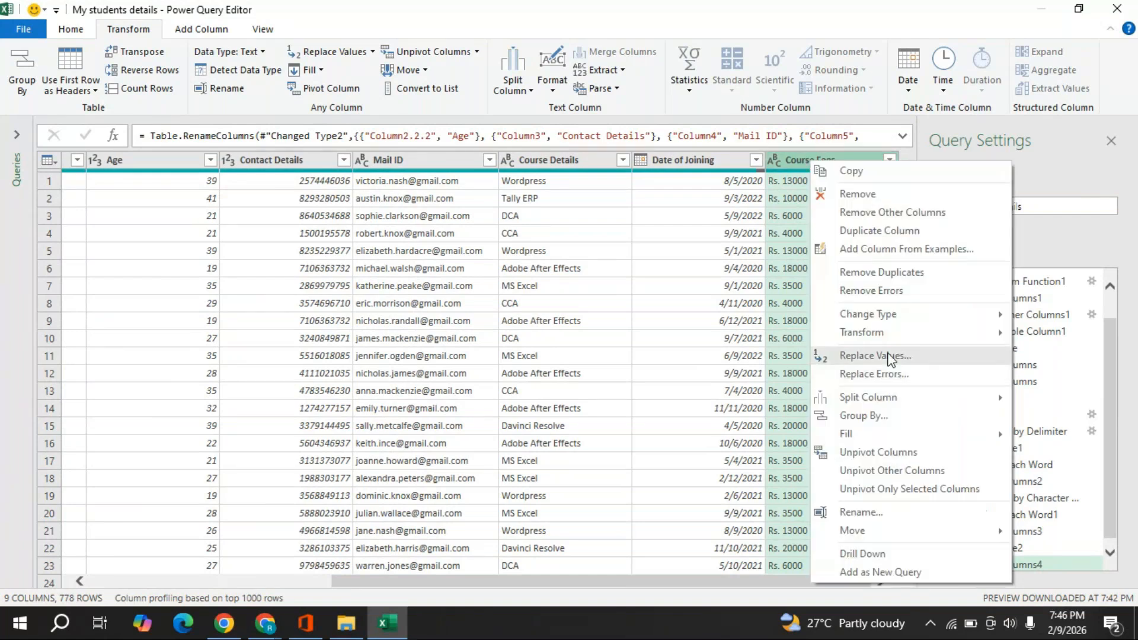
pyautogui.click(859, 358)
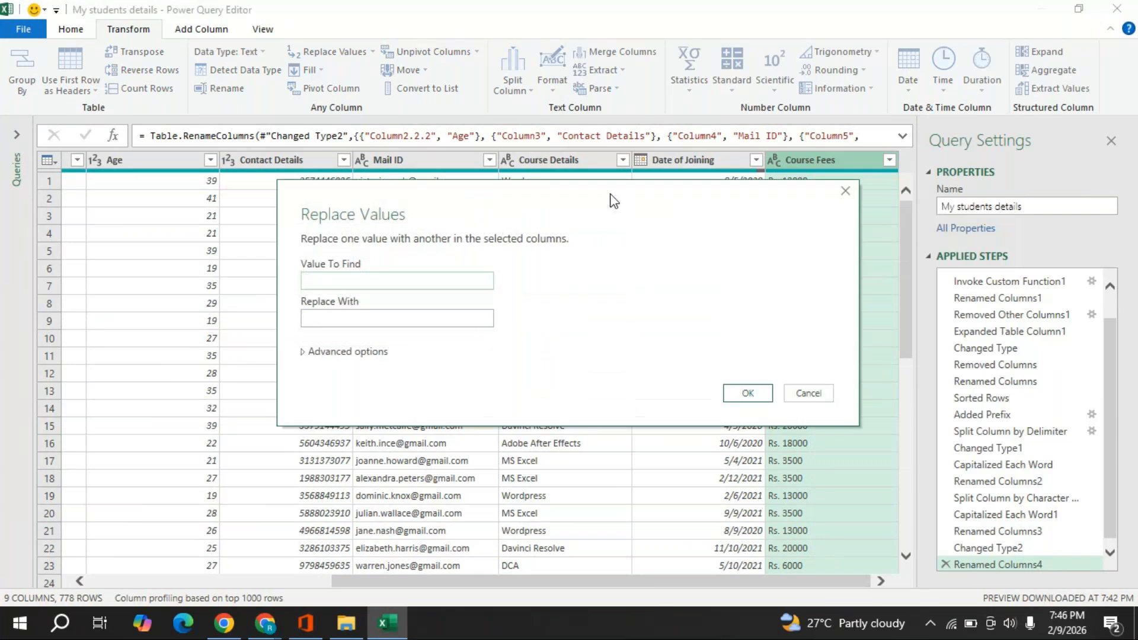
pyautogui.moveTo(613, 198); pyautogui.dragTo(546, 186)
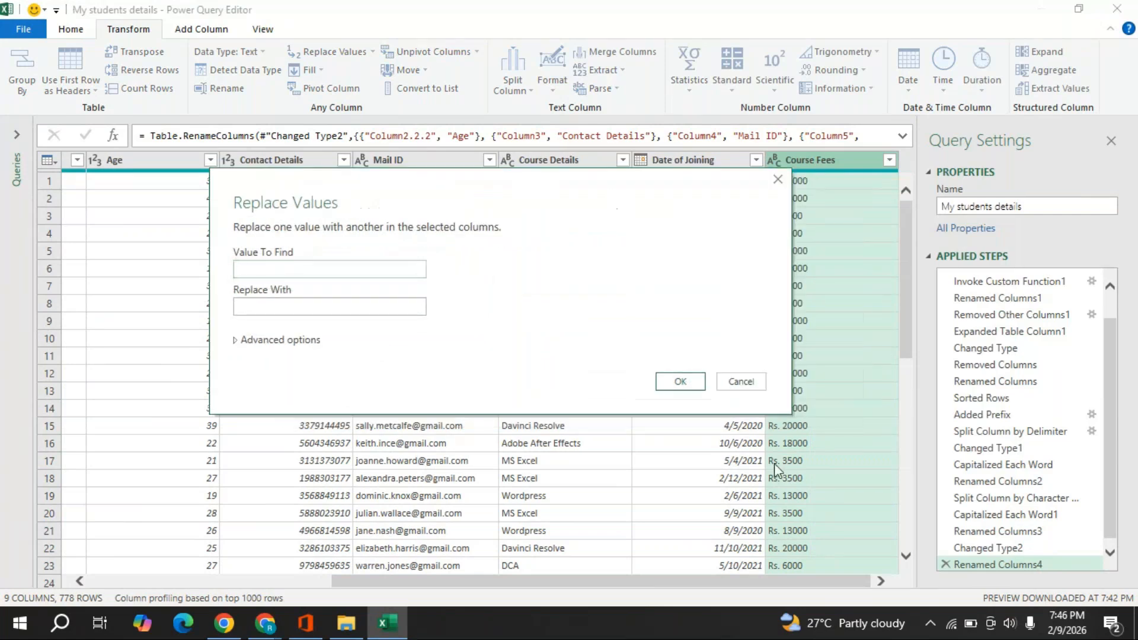
pyautogui.click(319, 269)
pyautogui.write('Rs.')
pyautogui.click(665, 388)
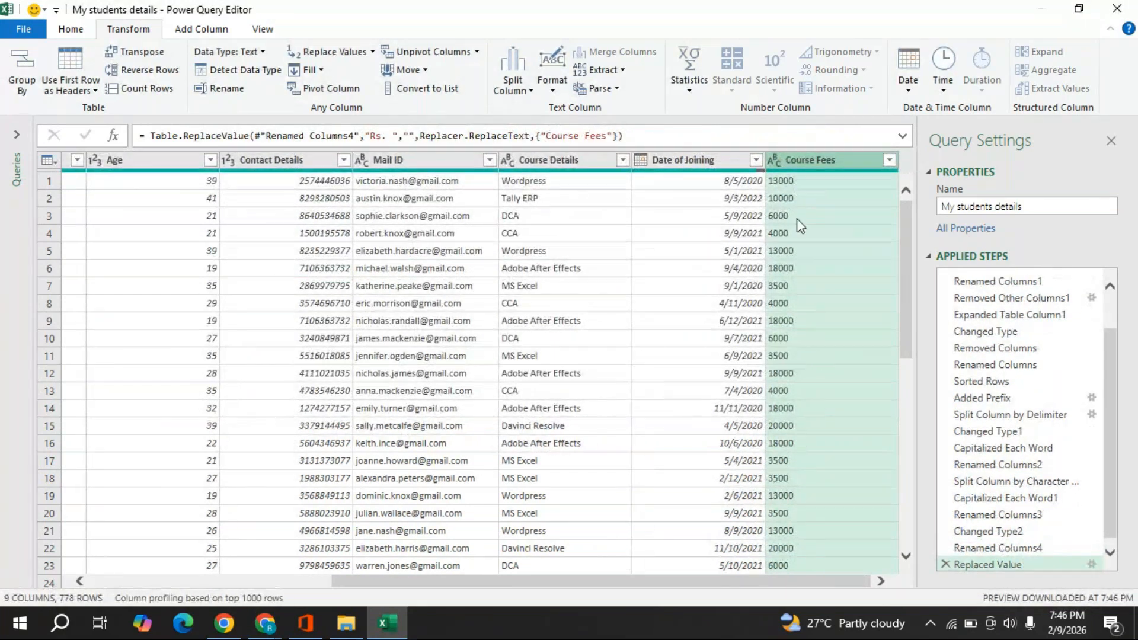
# - Detect the Course Fees data type so it becomes Whole Number
pyautogui.click(238, 70)
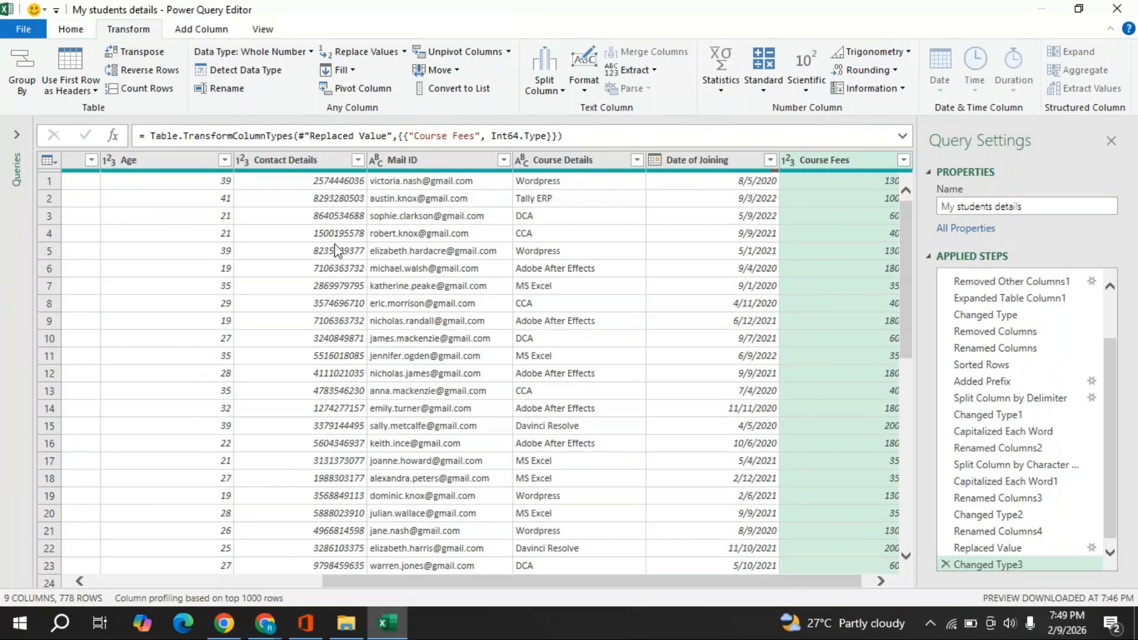
pyautogui.click(70, 29)
# - Close the Power Query Editor using Close & Load To..
pyautogui.click(34, 92)
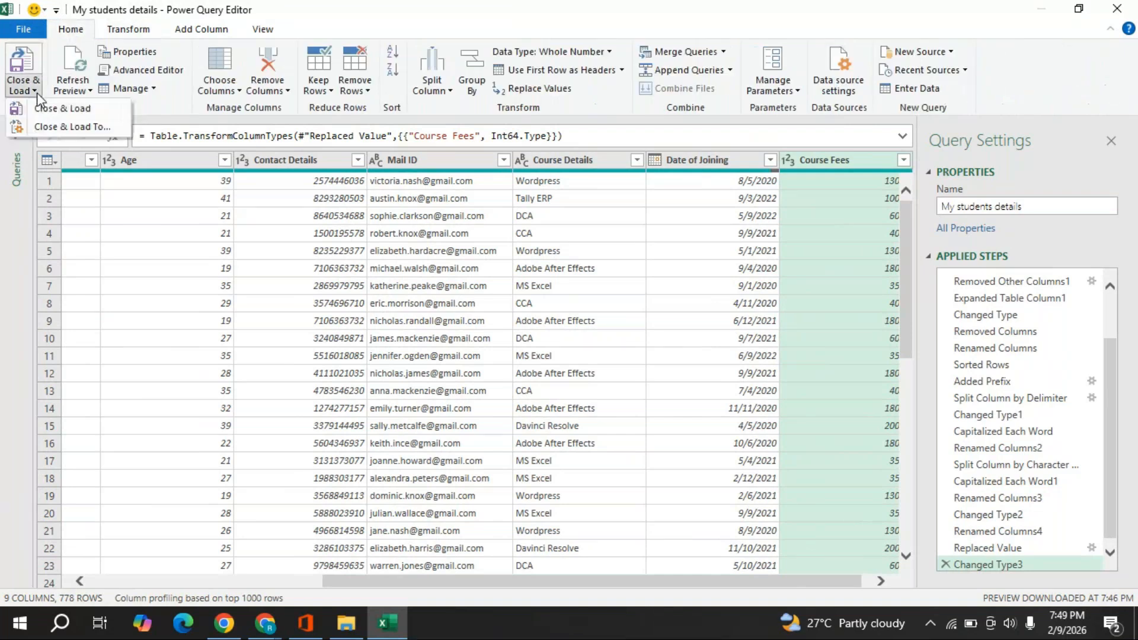
pyautogui.click(66, 133)
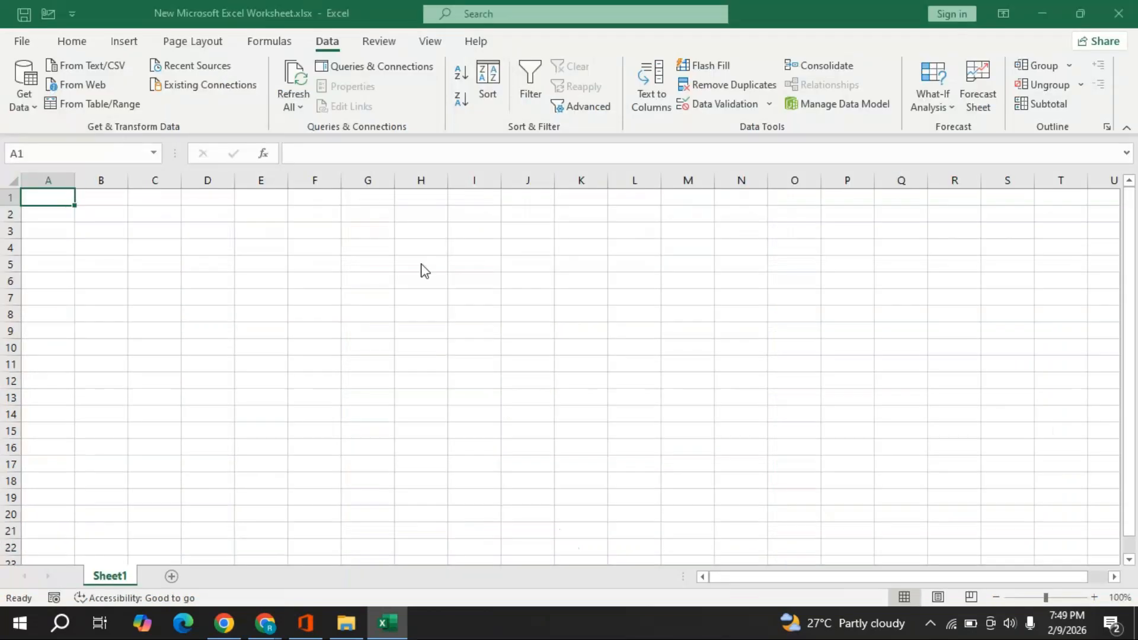
# - Set the import to a Table in the existing worksheet at =$A$1
pyautogui.moveTo(532, 95); pyautogui.dragTo(530, 208)
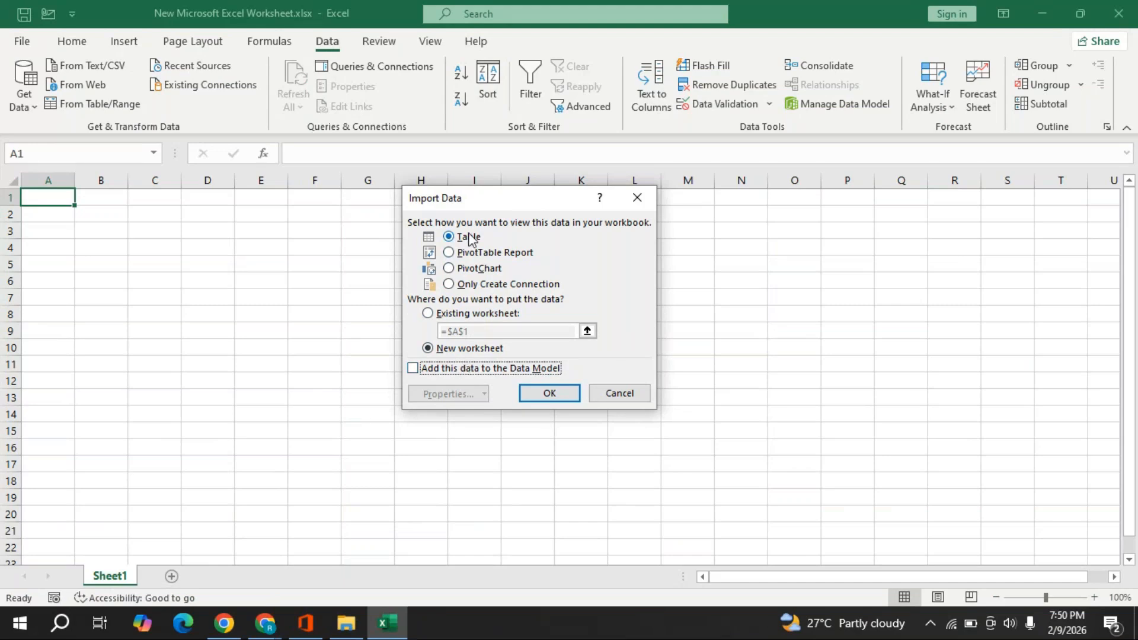
pyautogui.click(428, 313)
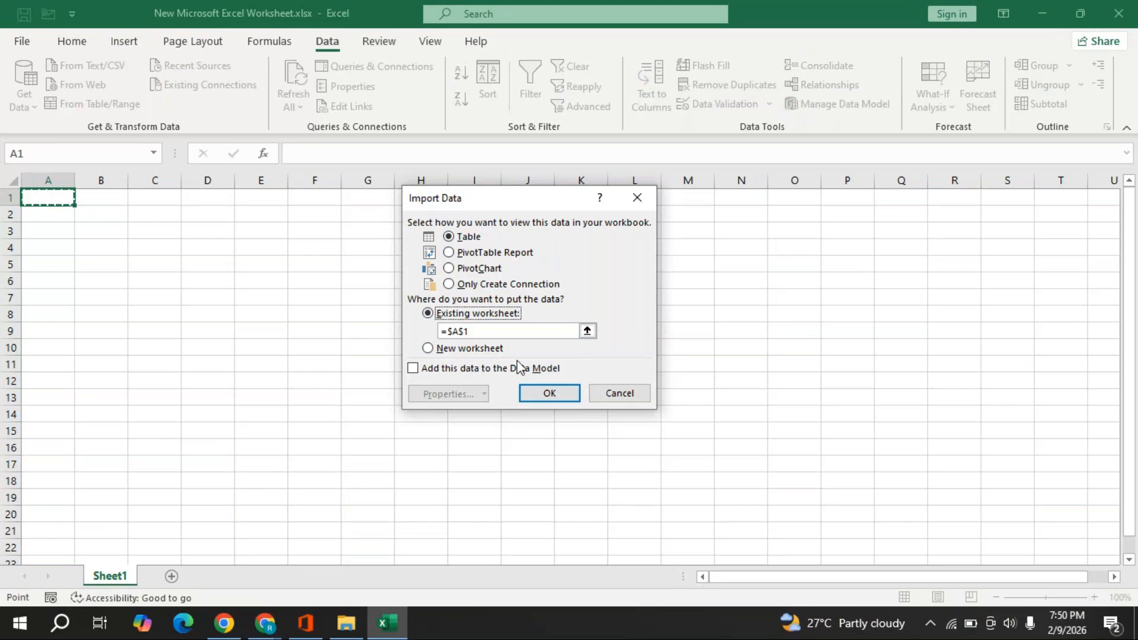
# - Confirm the import so the student details load as a table at A1 with 778 rows
pyautogui.click(537, 393)
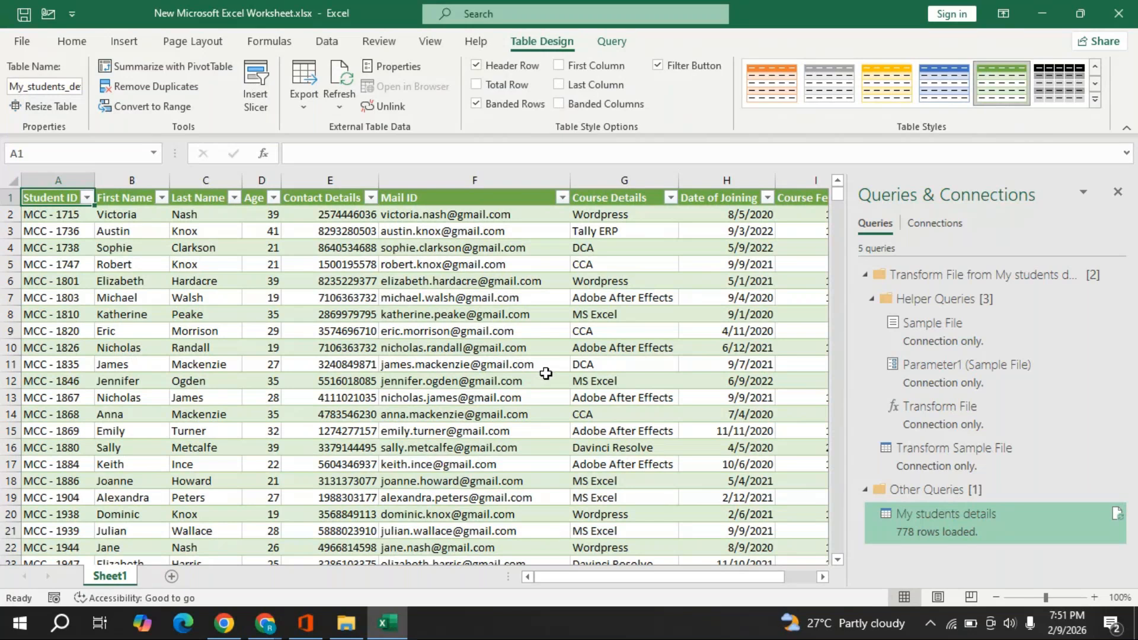
pyautogui.moveTo(265, 623)
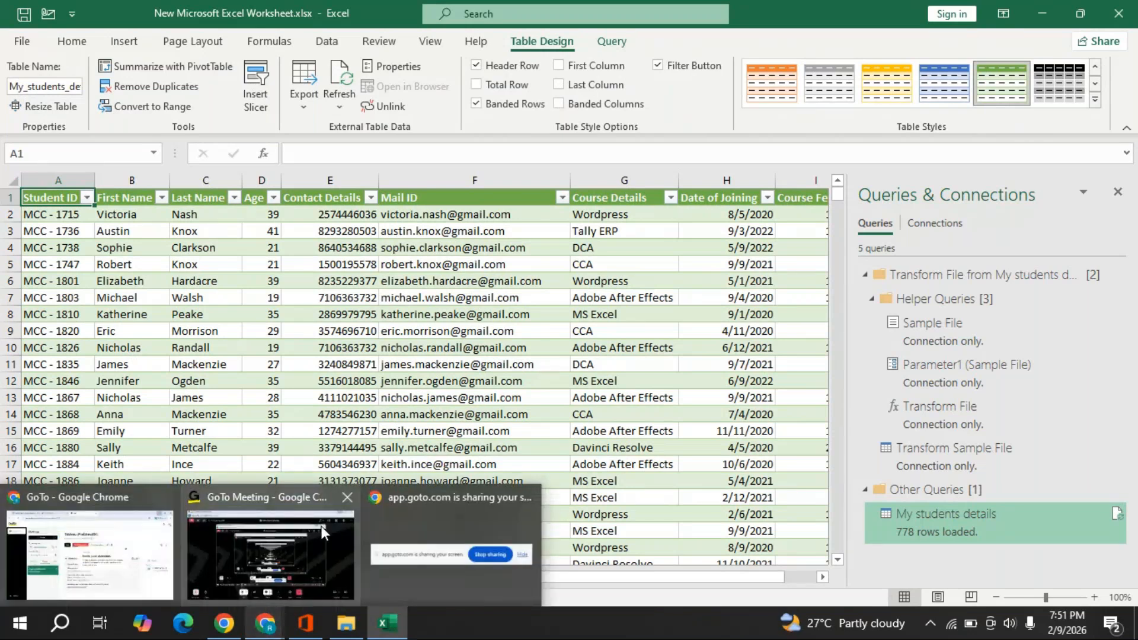